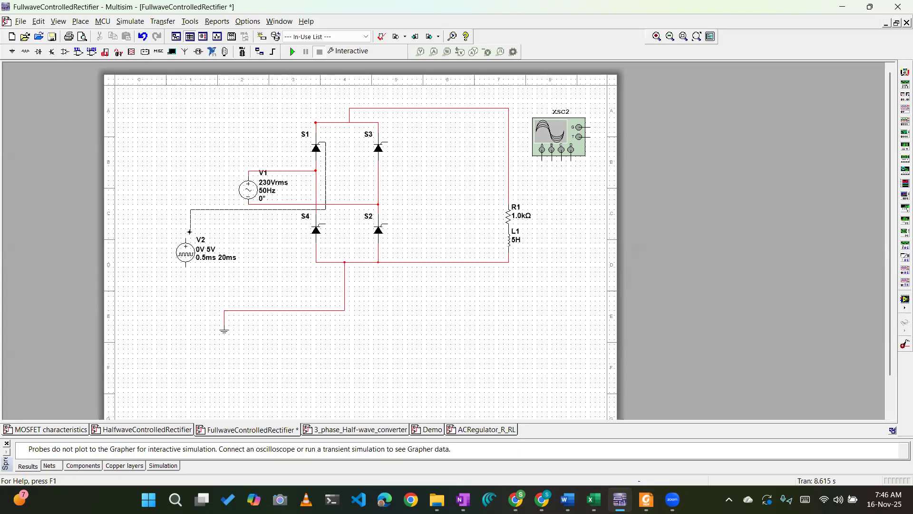
# Wire pulse source V2's positive terminal to the gates of S1 and S2, and its negative terminal to ground.
pyautogui.click(185, 240)
pyautogui.click(388, 224)
pyautogui.click(229, 209)
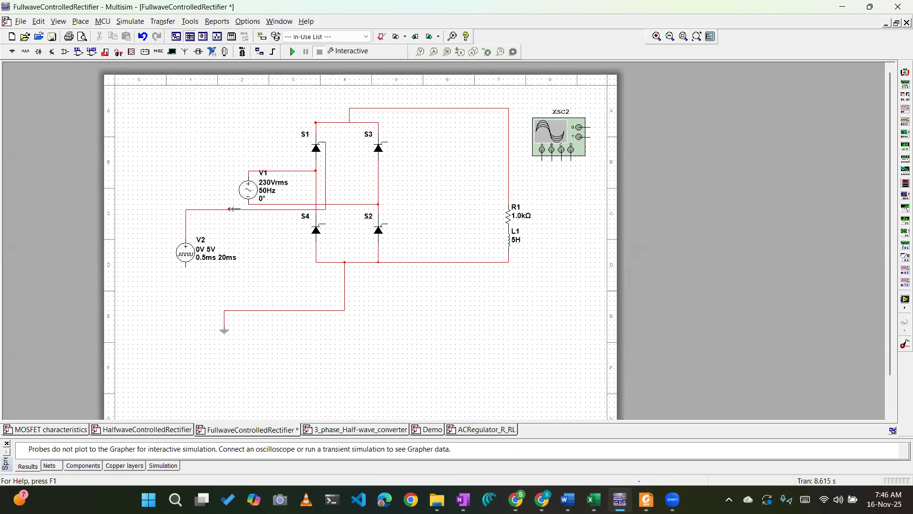
pyautogui.click(185, 265)
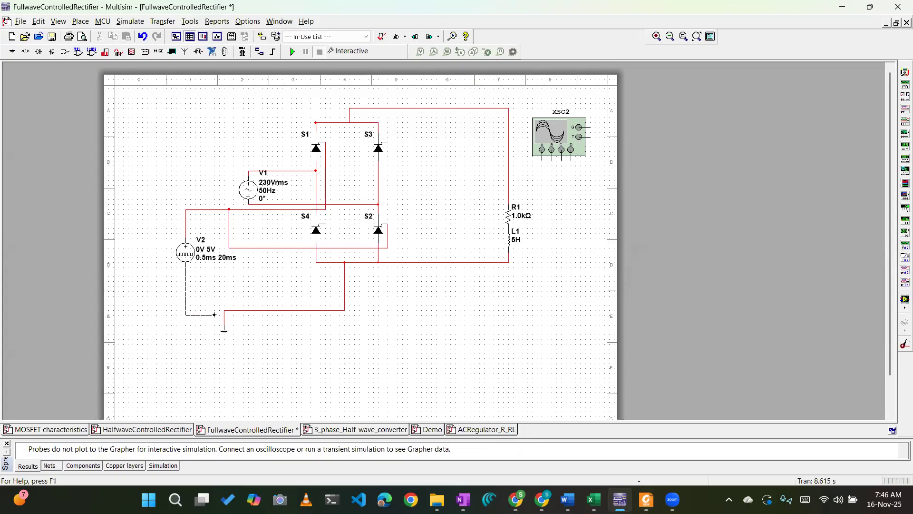
pyautogui.click(224, 314)
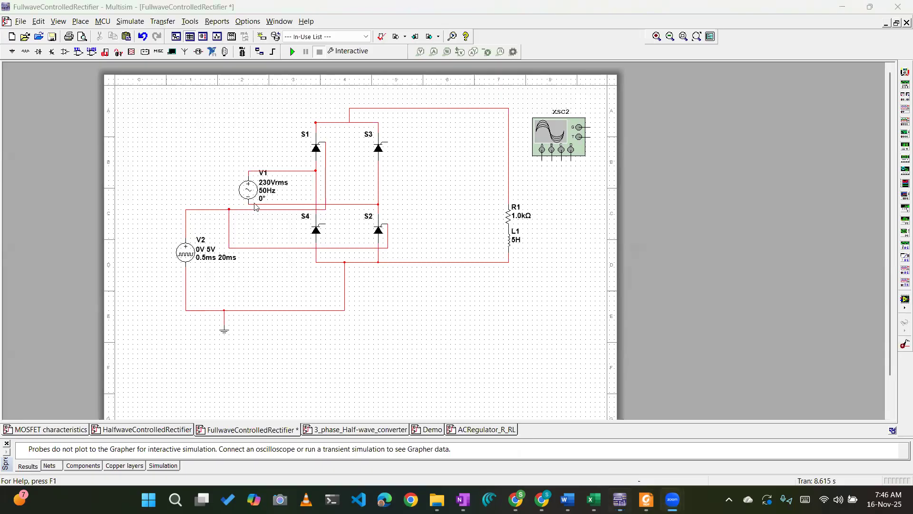
# Switch to the OneNote notes and examine the 50 Hz waveform sketch and the 45° firing-delay calculation.
pyautogui.hotkey('alt', 'Tab')
pyautogui.press('Tab')
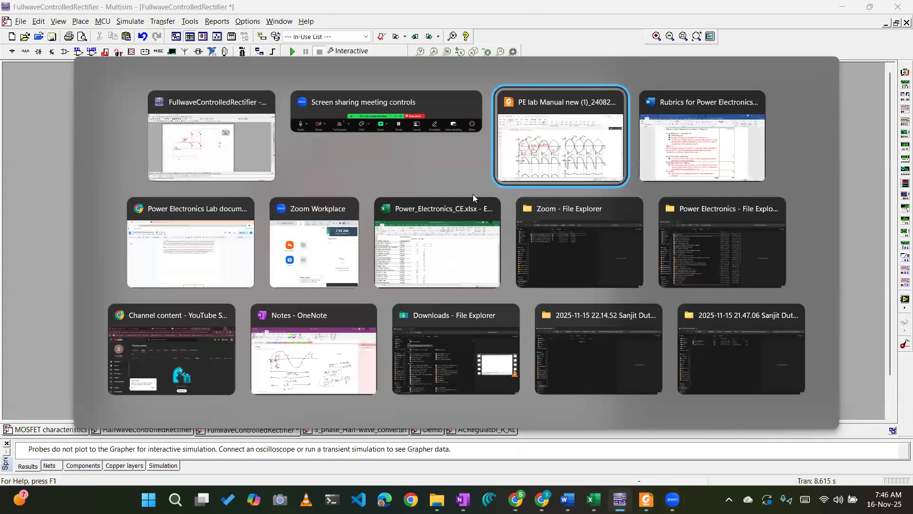
pyautogui.hotkey('alt', 'Tab')
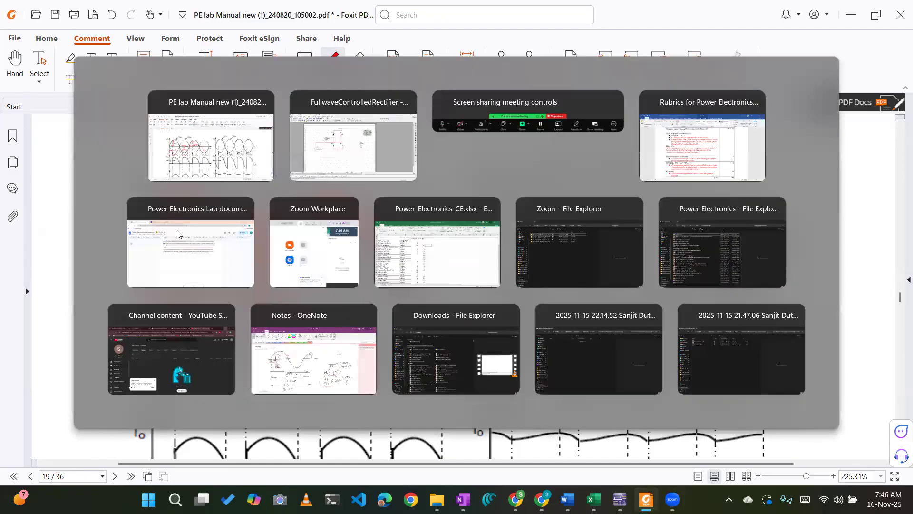
pyautogui.click(319, 173)
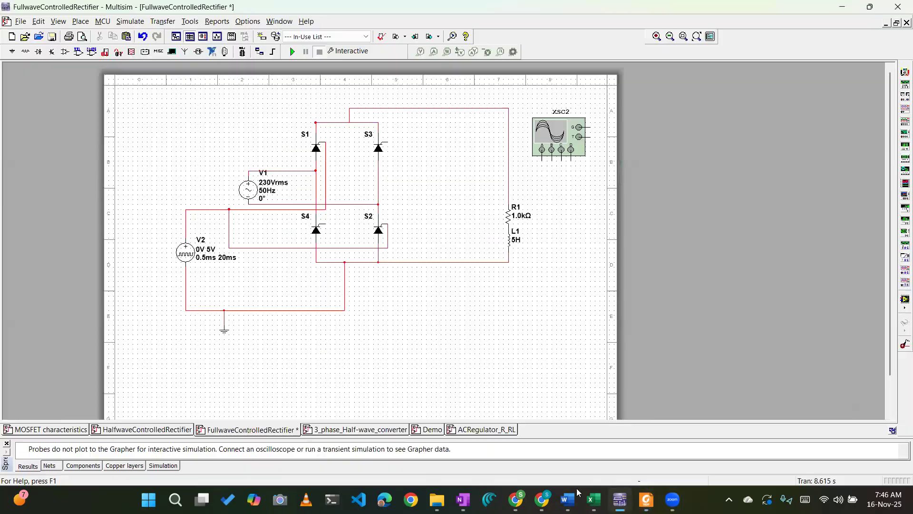
pyautogui.click(462, 499)
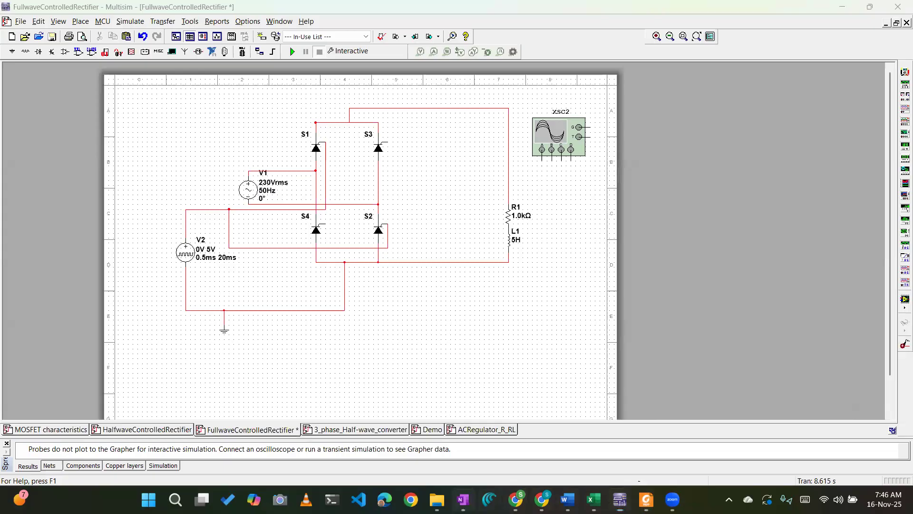
pyautogui.scroll(-3, 386, 315)
pyautogui.scroll(3, 148, 268)
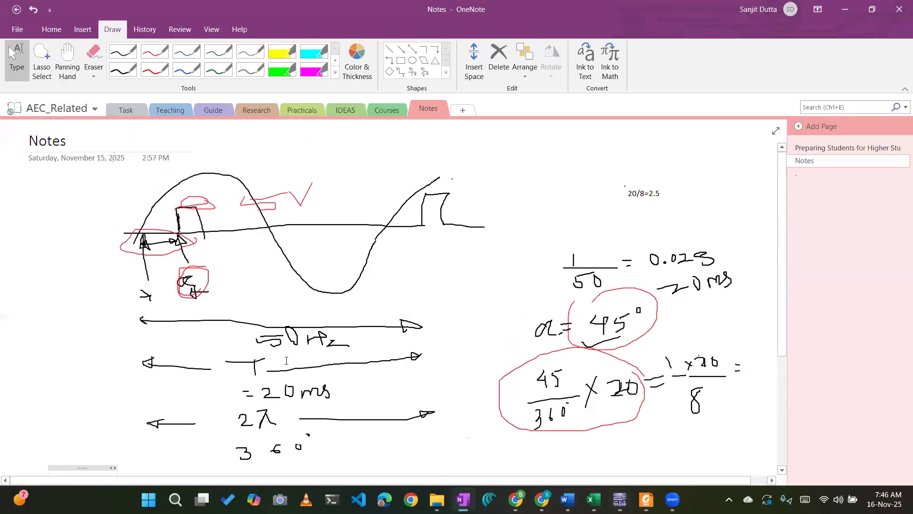
pyautogui.scroll(-3, 316, 398)
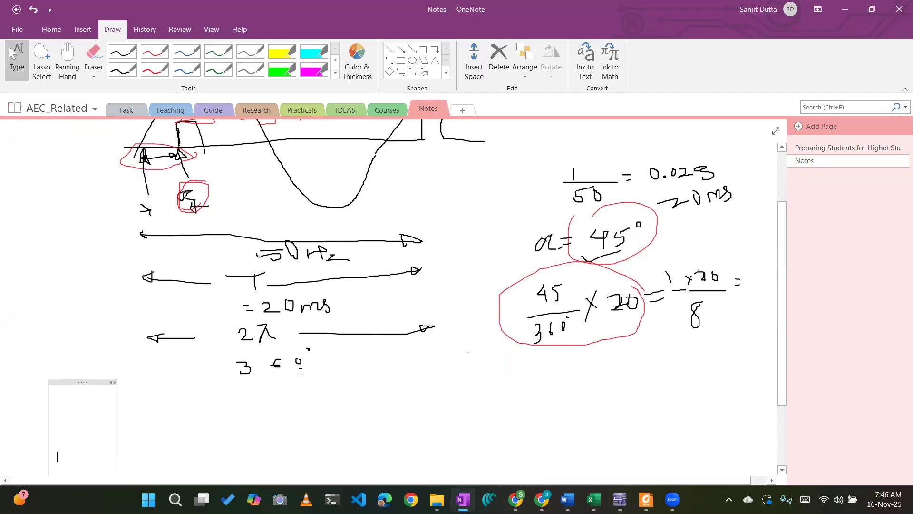
pyautogui.scroll(3, 267, 317)
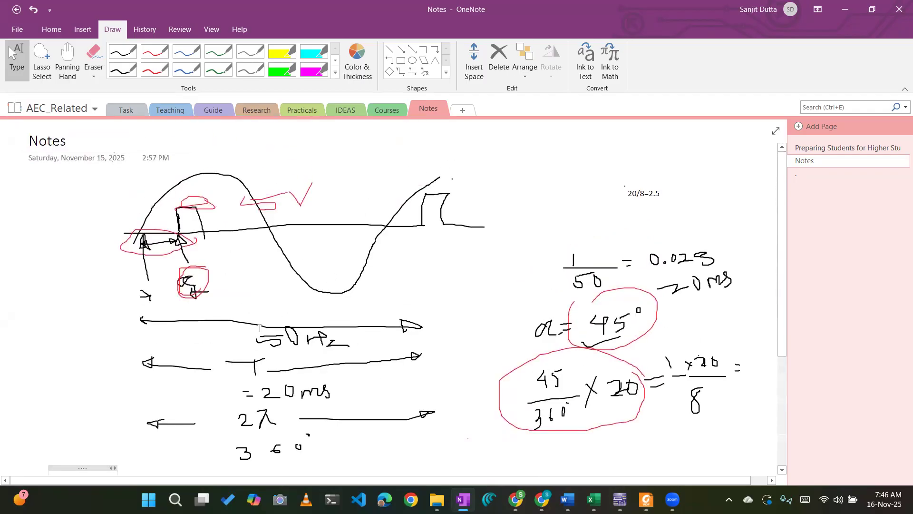
pyautogui.hotkey('alt', 'Tab')
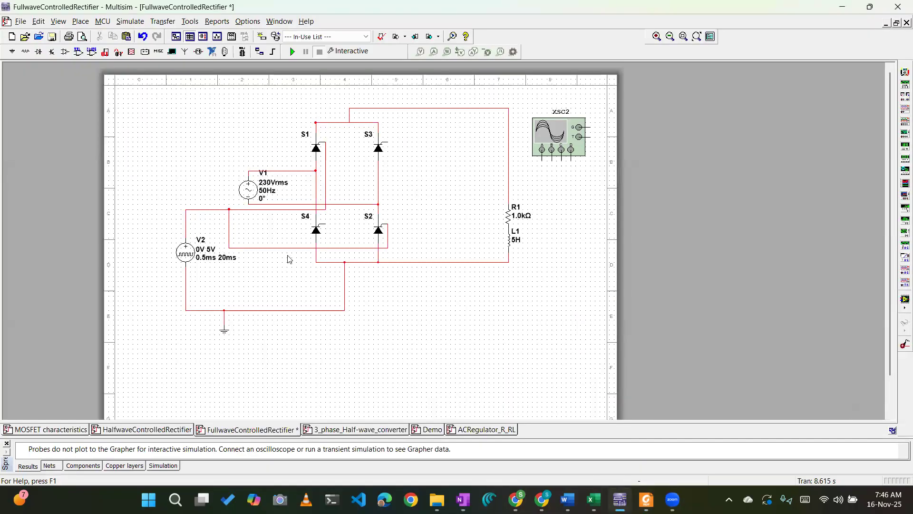
pyautogui.hotkey('alt', 'Tab')
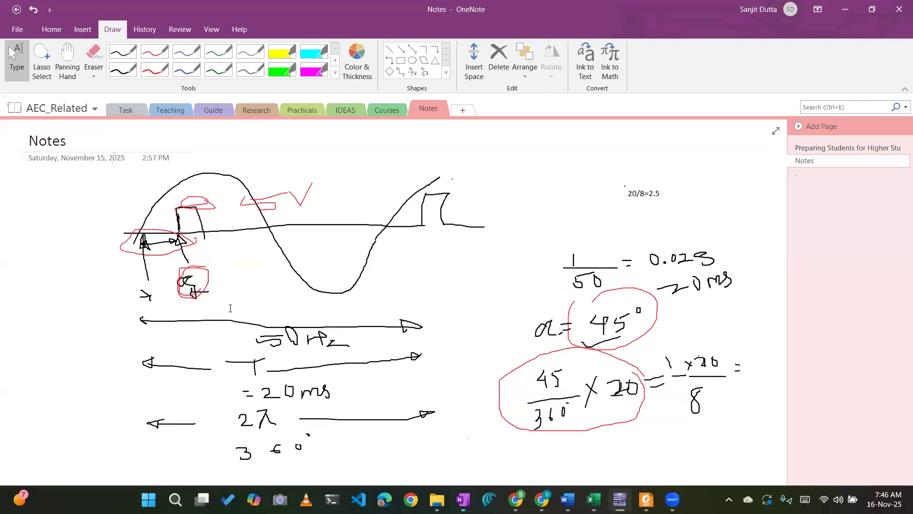
pyautogui.scroll(-1, 251, 354)
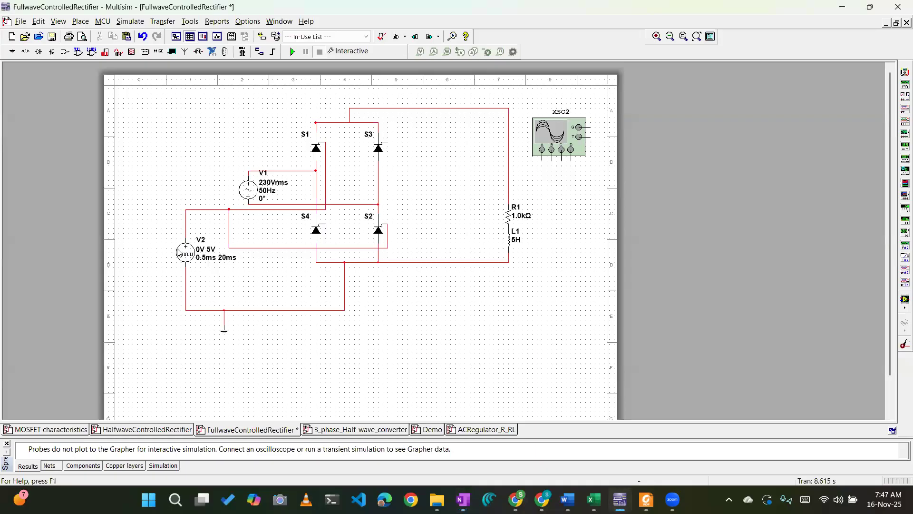
# Switch back to Multisim and review V2's pulsed value, delay time, pulse width and period.
pyautogui.click(183, 251)
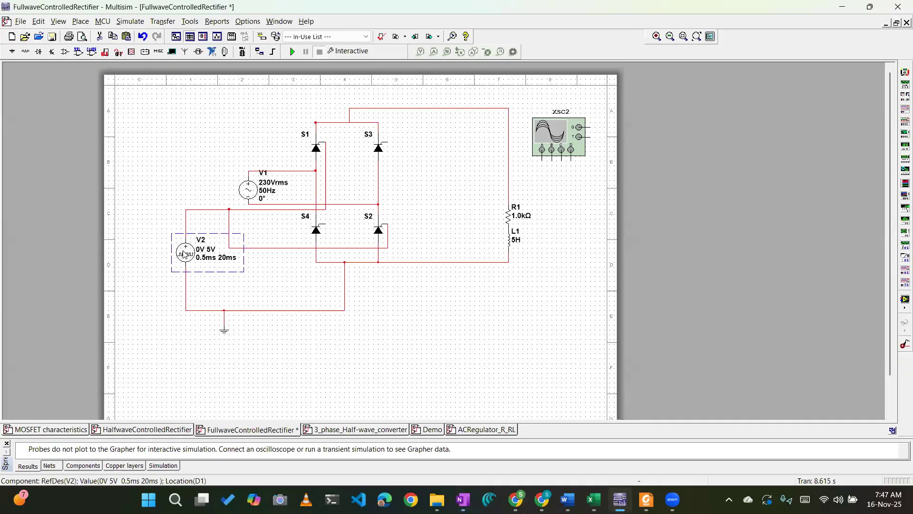
pyautogui.doubleClick(183, 251)
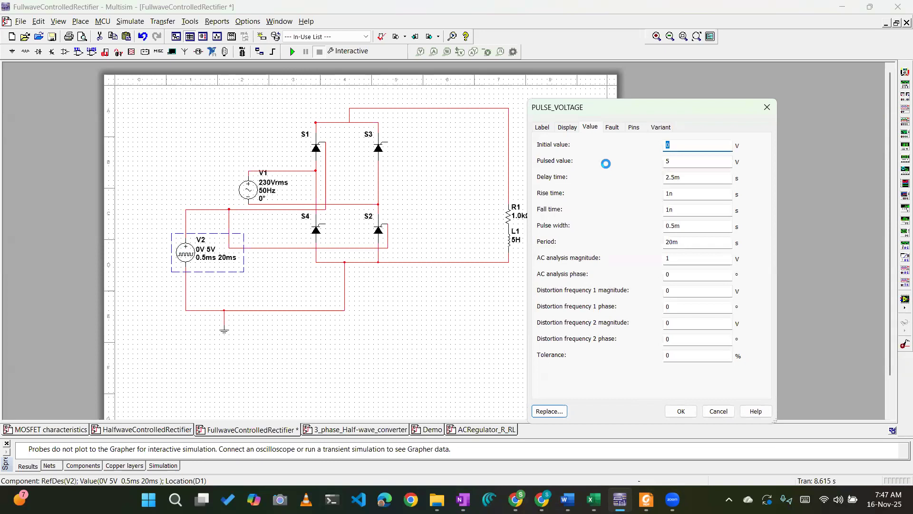
pyautogui.moveTo(717, 181); pyautogui.dragTo(663, 162)
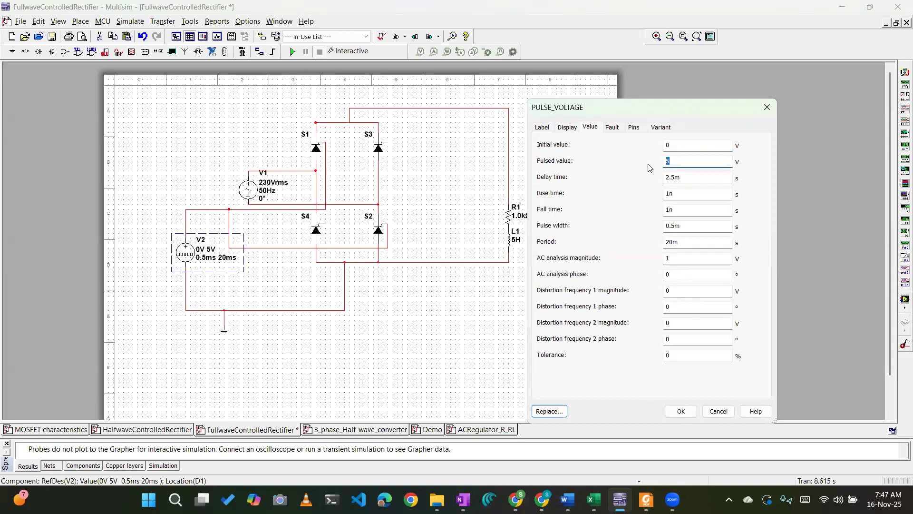
pyautogui.click(706, 159)
pyautogui.doubleClick(689, 177)
pyautogui.doubleClick(685, 243)
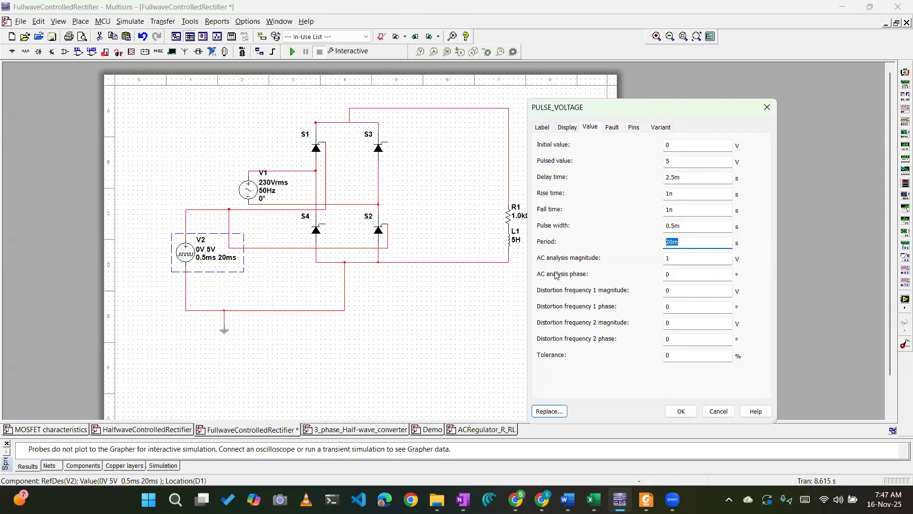
pyautogui.doubleClick(685, 226)
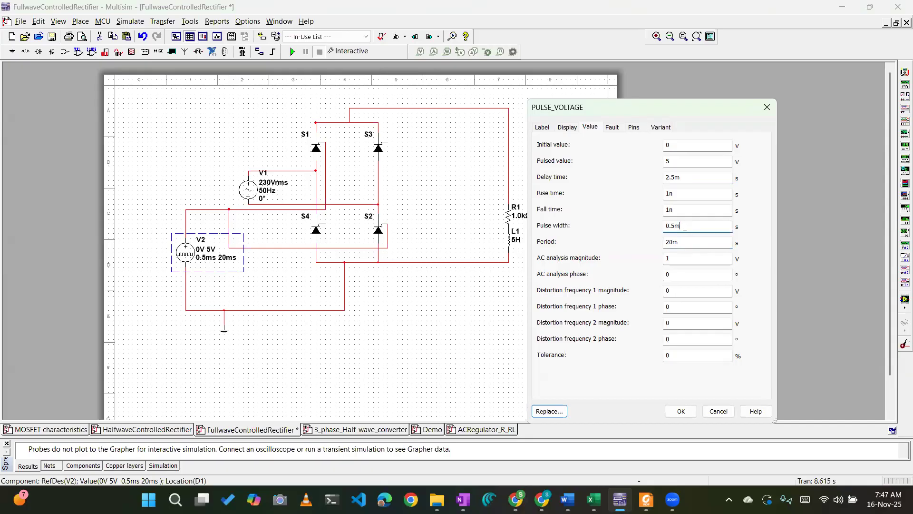
pyautogui.click(710, 224)
pyautogui.moveTo(695, 176); pyautogui.dragTo(652, 160)
pyautogui.doubleClick(683, 179)
pyautogui.moveTo(684, 241); pyautogui.dragTo(630, 243)
pyautogui.click(680, 411)
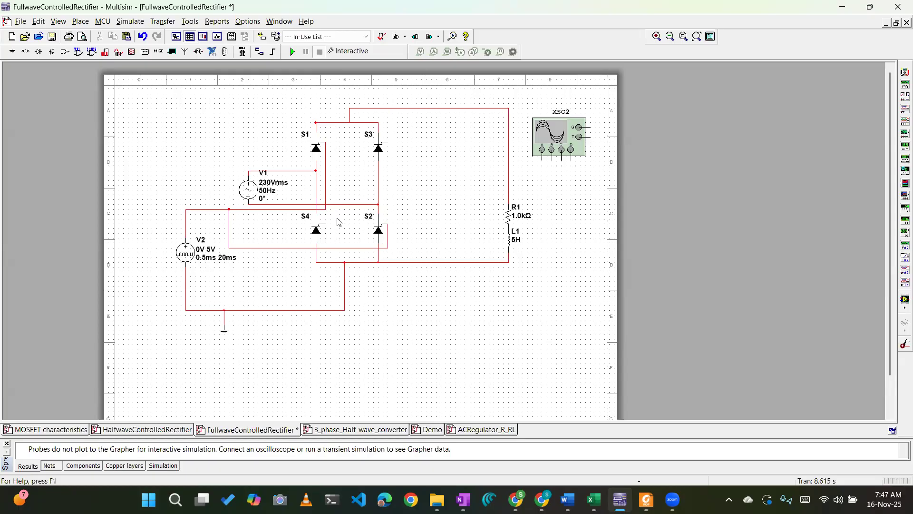
# Switch to the OneNote notes and draw a black T3 T4 gate pulse labelled π+α in the waveform's negative half-cycle.
pyautogui.hotkey('alt', 'Tab')
pyautogui.press('Tab')
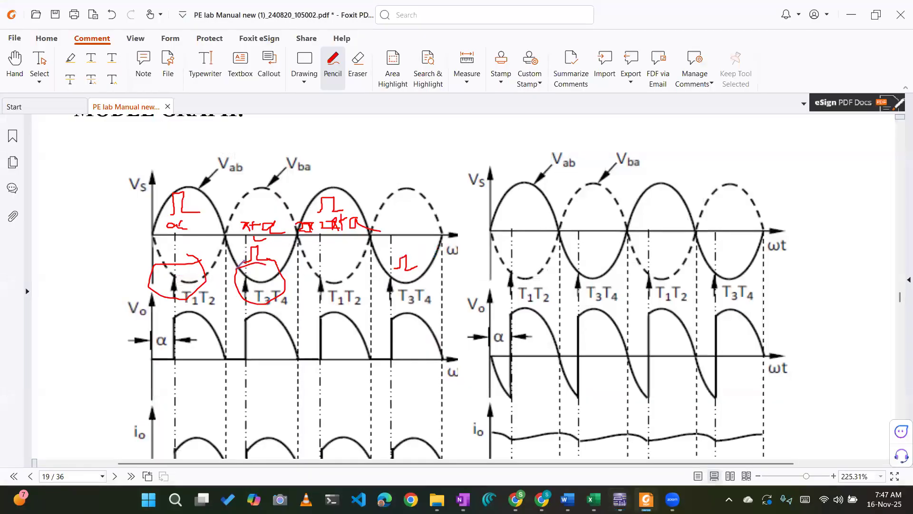
pyautogui.hotkey('alt', 'Tab')
pyautogui.press('Tab')
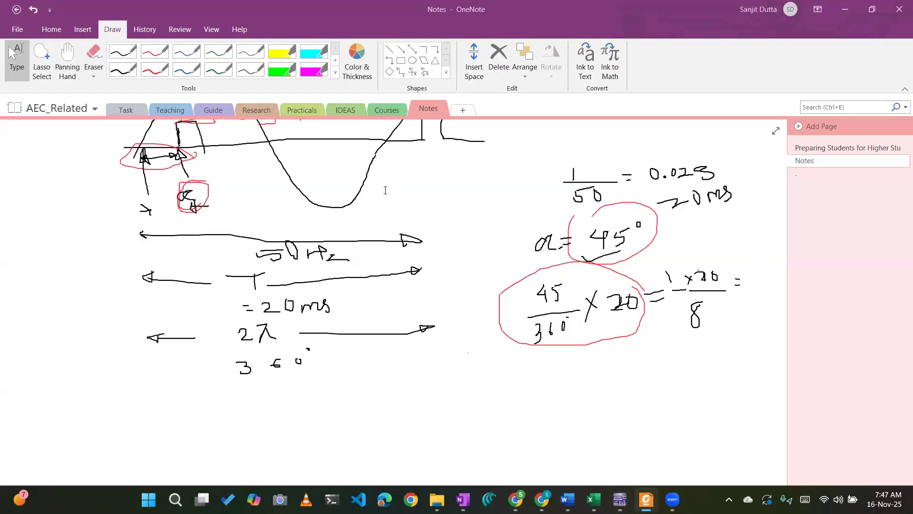
pyautogui.click(588, 396)
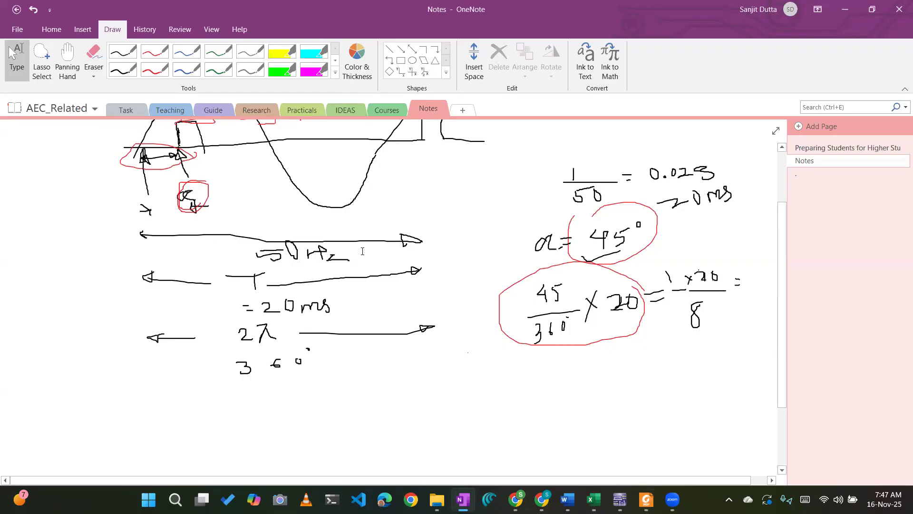
pyautogui.scroll(3, 362, 251)
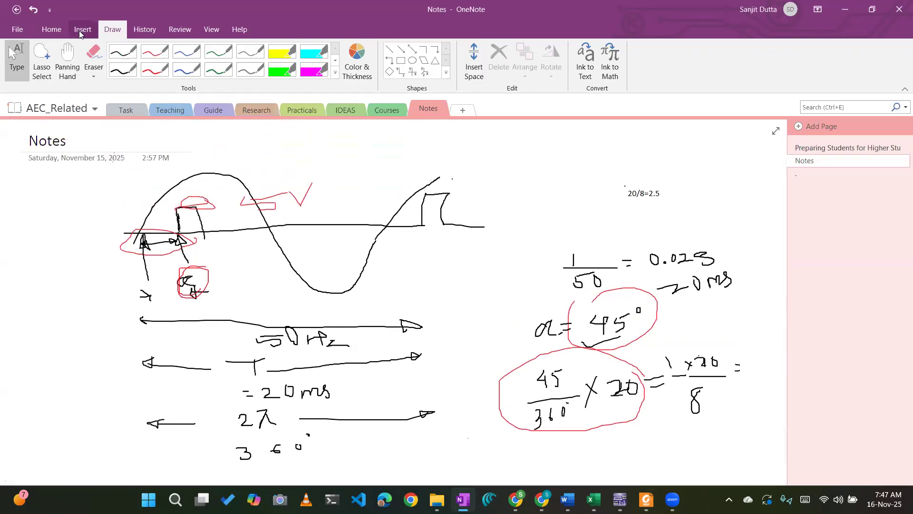
pyautogui.click(54, 31)
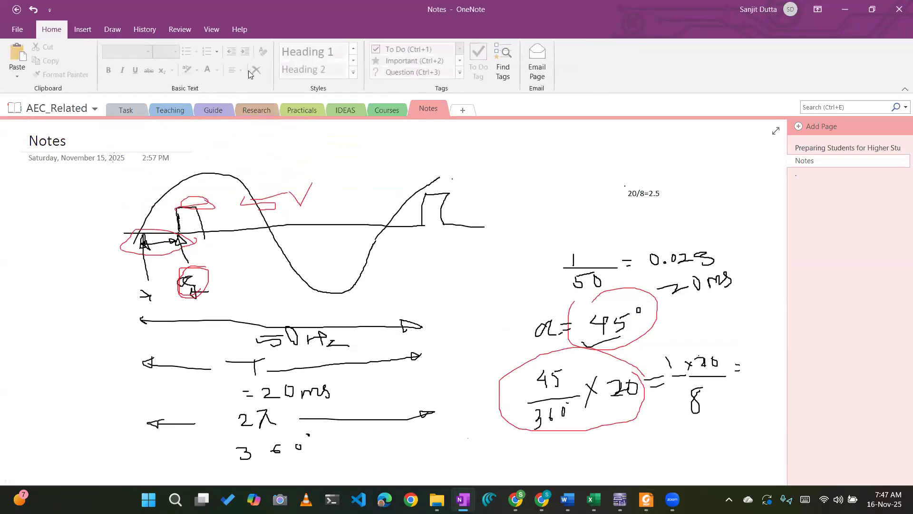
pyautogui.click(105, 30)
pyautogui.click(135, 54)
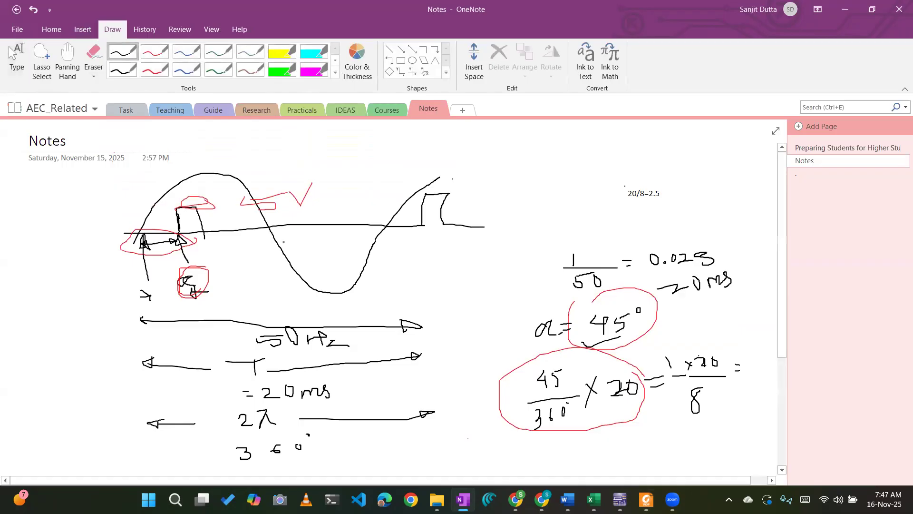
pyautogui.moveTo(294, 254)
pyautogui.mouseDown()
pyautogui.moveTo(312, 241)
pyautogui.moveTo(346, 252)
pyautogui.mouseUp()
pyautogui.moveTo(311, 215)
pyautogui.mouseDown()
pyautogui.moveTo(327, 212)
pyautogui.moveTo(329, 225)
pyautogui.moveTo(358, 210)
pyautogui.mouseUp()
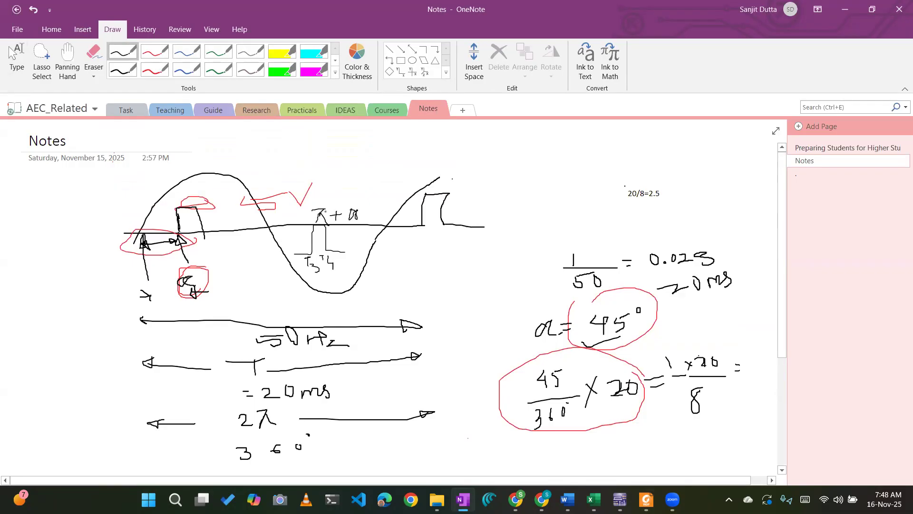
# Handwrite the angle-to-time relations 2π → 20 and π → 10 below the circled 45/360 × 20 calculation.
pyautogui.scroll(-3, 399, 262)
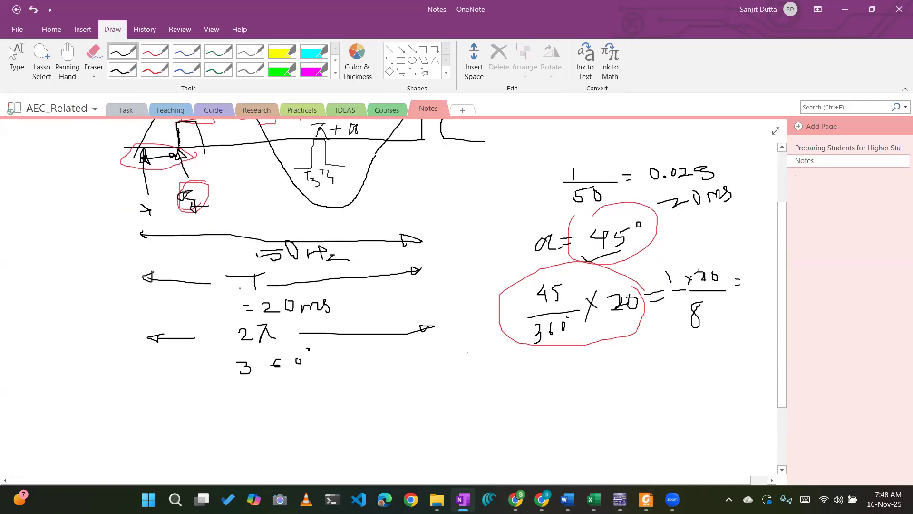
pyautogui.moveTo(463, 374)
pyautogui.mouseDown()
pyautogui.moveTo(485, 386)
pyautogui.moveTo(504, 381)
pyautogui.mouseUp()
pyautogui.click(484, 377)
pyautogui.moveTo(506, 378)
pyautogui.mouseDown()
pyautogui.moveTo(558, 370)
pyautogui.moveTo(603, 378)
pyautogui.mouseUp()
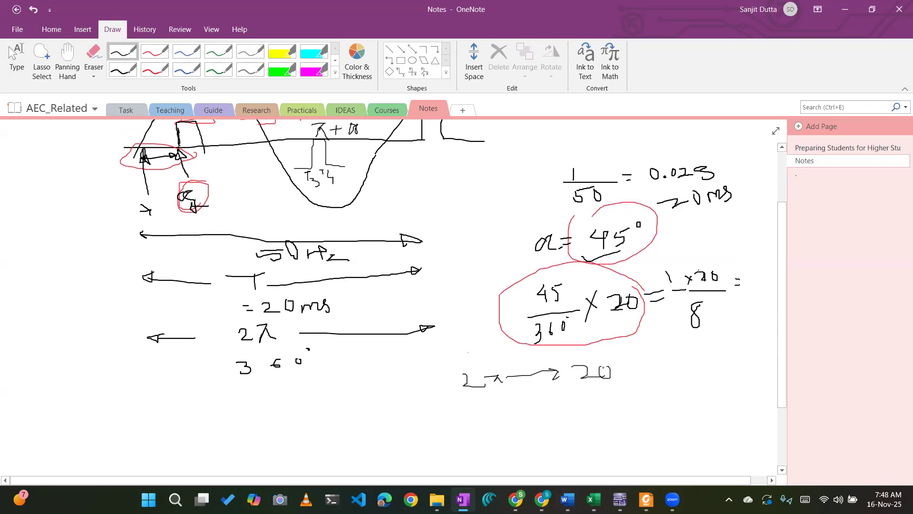
pyautogui.scroll(-3, 390, 295)
pyautogui.moveTo(483, 331)
pyautogui.mouseDown()
pyautogui.moveTo(497, 329)
pyautogui.moveTo(486, 341)
pyautogui.moveTo(537, 335)
pyautogui.moveTo(530, 343)
pyautogui.mouseUp()
pyautogui.moveTo(577, 315); pyautogui.dragTo(581, 318)
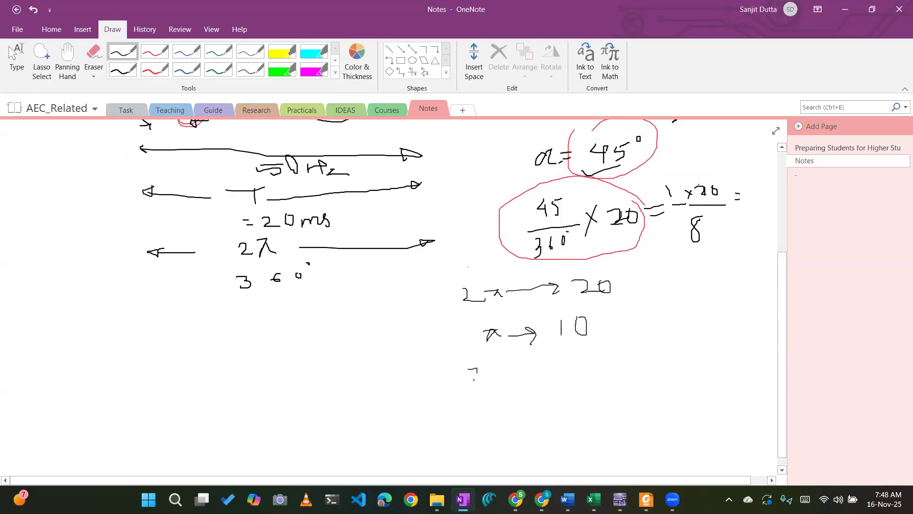
# Handwrite the π+α delay as 10 + 20/8 with its result, and draw an arrow from the circled calculation to the 20/8 term.
pyautogui.moveTo(485, 373)
pyautogui.mouseDown()
pyautogui.moveTo(533, 367)
pyautogui.moveTo(559, 379)
pyautogui.moveTo(577, 373)
pyautogui.moveTo(576, 383)
pyautogui.moveTo(593, 365)
pyautogui.moveTo(608, 380)
pyautogui.mouseUp()
pyautogui.moveTo(632, 258); pyautogui.dragTo(626, 363)
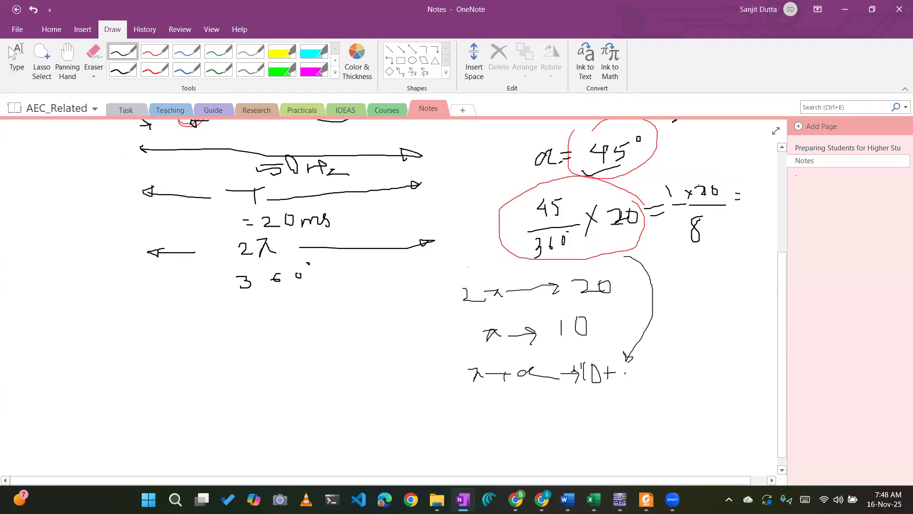
pyautogui.moveTo(639, 366); pyautogui.dragTo(639, 395)
pyautogui.moveTo(682, 363); pyautogui.dragTo(680, 373)
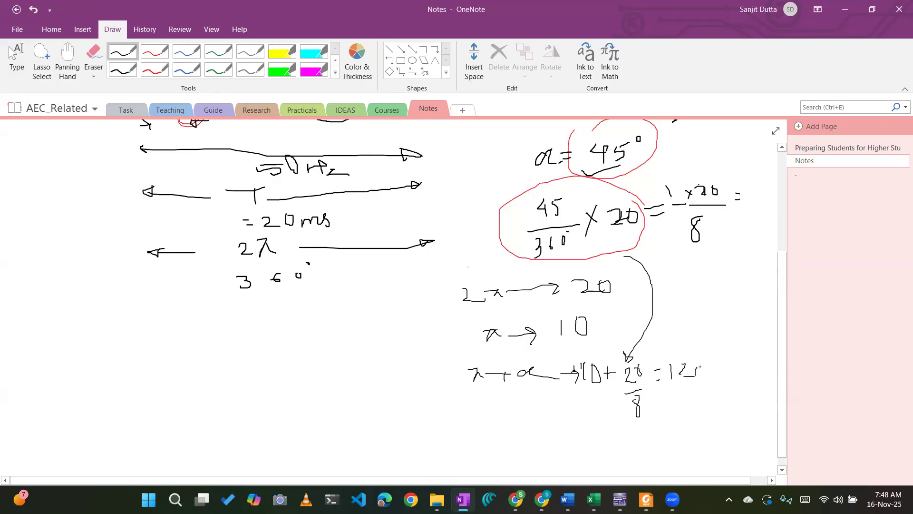
pyautogui.moveTo(715, 354); pyautogui.dragTo(731, 361)
pyautogui.moveTo(751, 338); pyautogui.dragTo(745, 361)
# Switch back to Multisim and duplicate pulse source V2, placing the copy between V2 and the bridge's lower thyristors.
pyautogui.hotkey('alt', 'Tab')
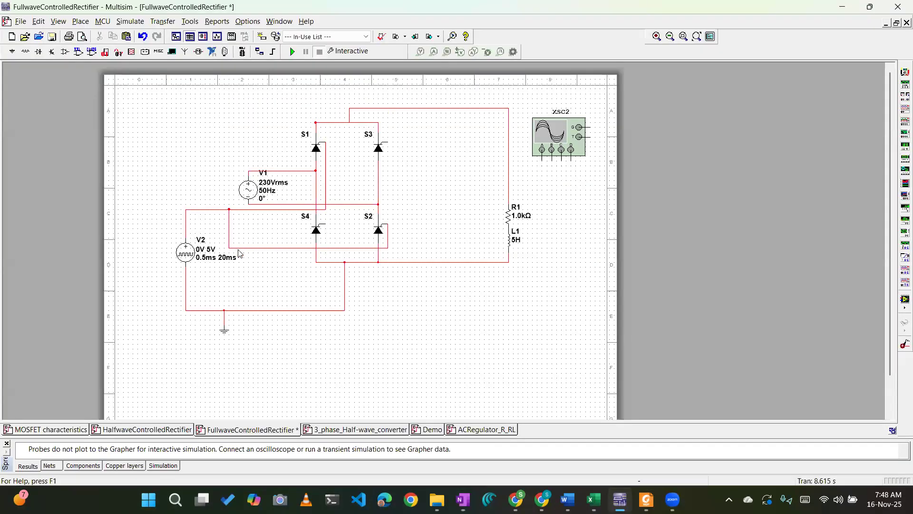
pyautogui.click(192, 255)
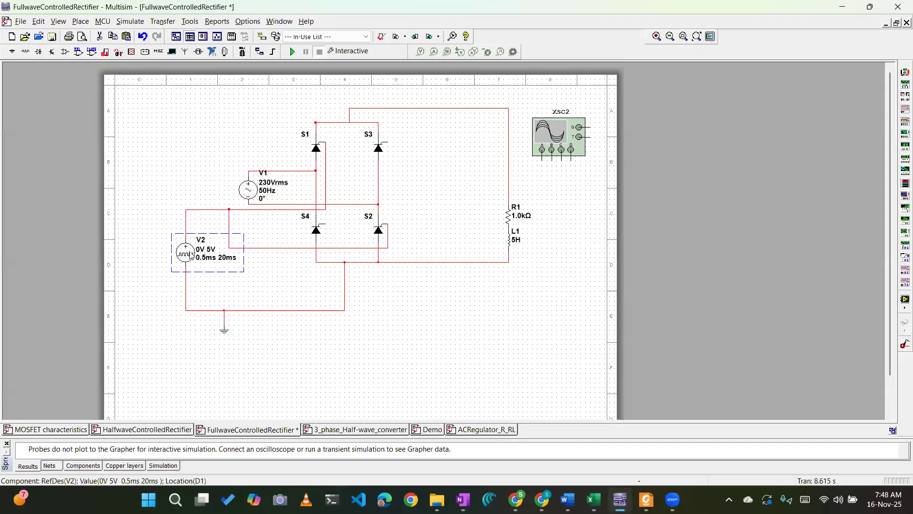
pyautogui.click(257, 290)
pyautogui.hotkey('ctrl', 'v')
pyautogui.click(266, 290)
# Wire the copied pulse source's negative terminal to the ground line and its positive terminal to S4's gate.
pyautogui.click(267, 286)
pyautogui.click(262, 310)
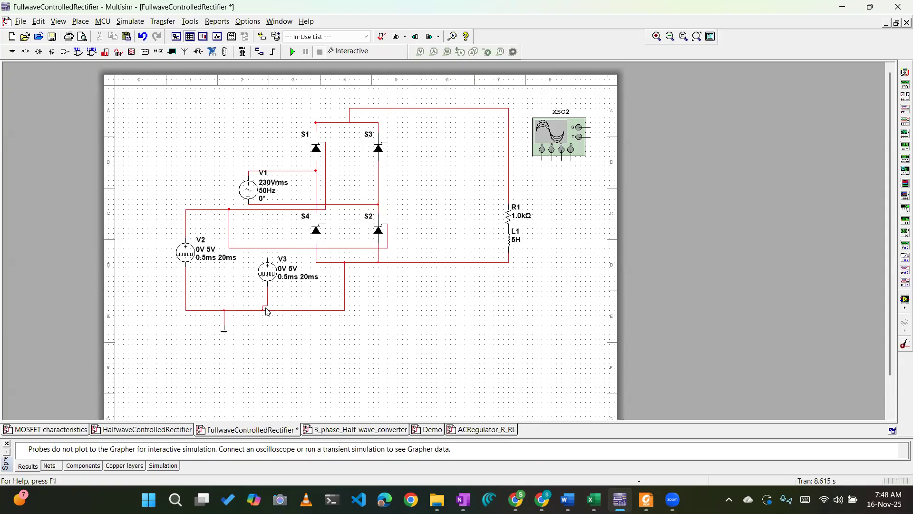
pyautogui.click(267, 260)
pyautogui.click(325, 223)
# Check the delay time in pulse source V2's value settings and close them unchanged.
pyautogui.click(180, 253)
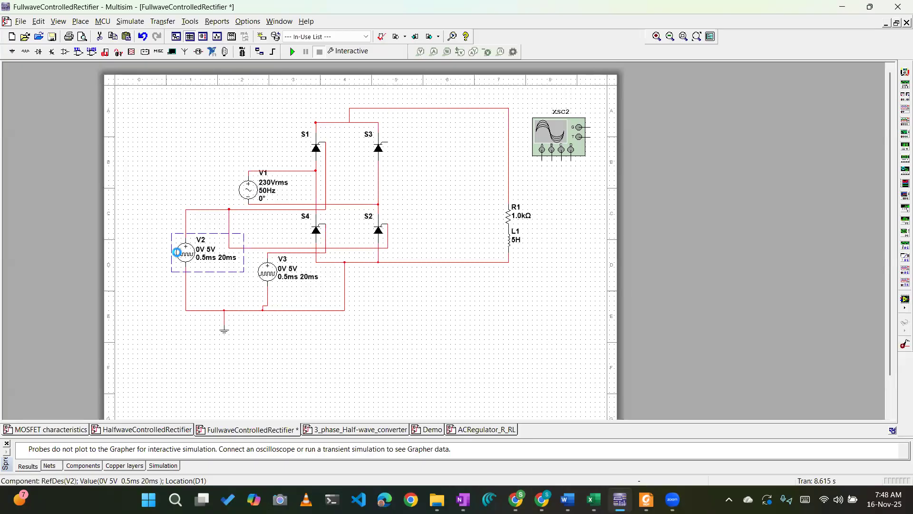
pyautogui.click(683, 178)
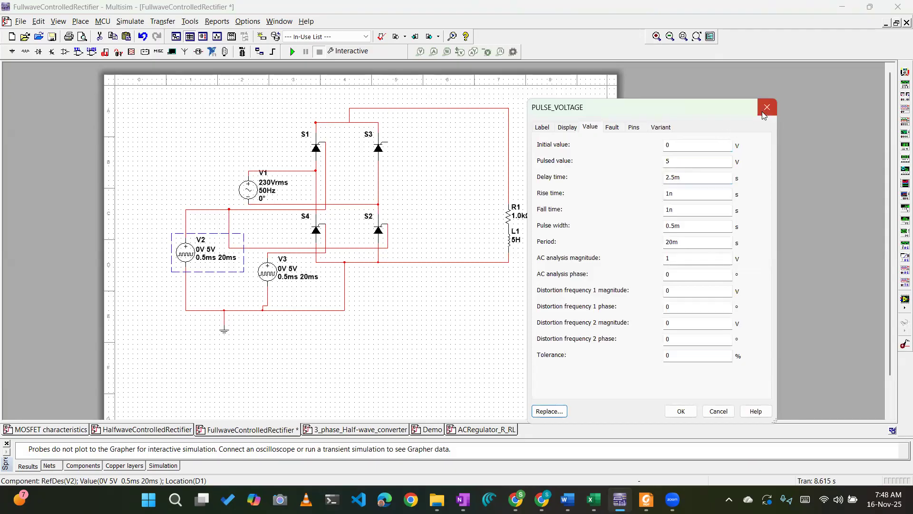
pyautogui.click(767, 107)
# Switch to the PDF lab manual and circle the sketched gate pulses along the first supply voltage waveform in pencil.
pyautogui.hotkey('alt', 'Tab')
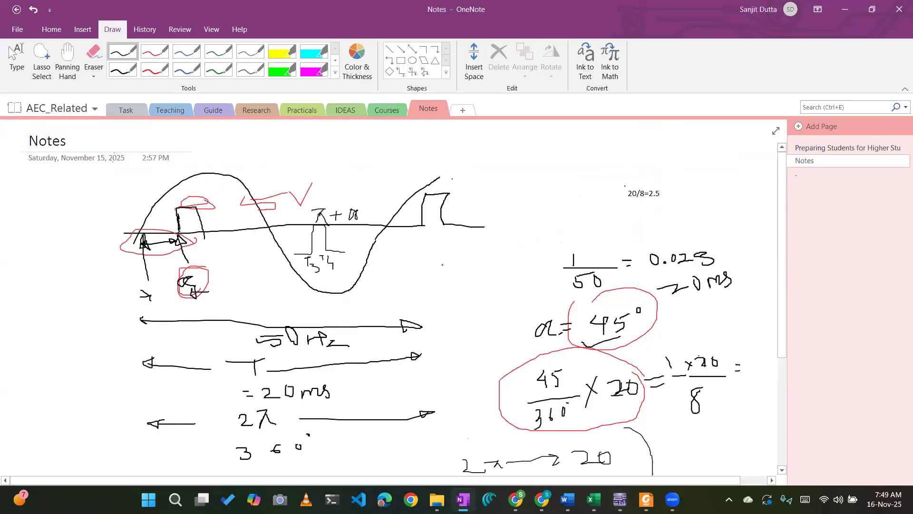
pyautogui.hotkey('alt', 'Tab')
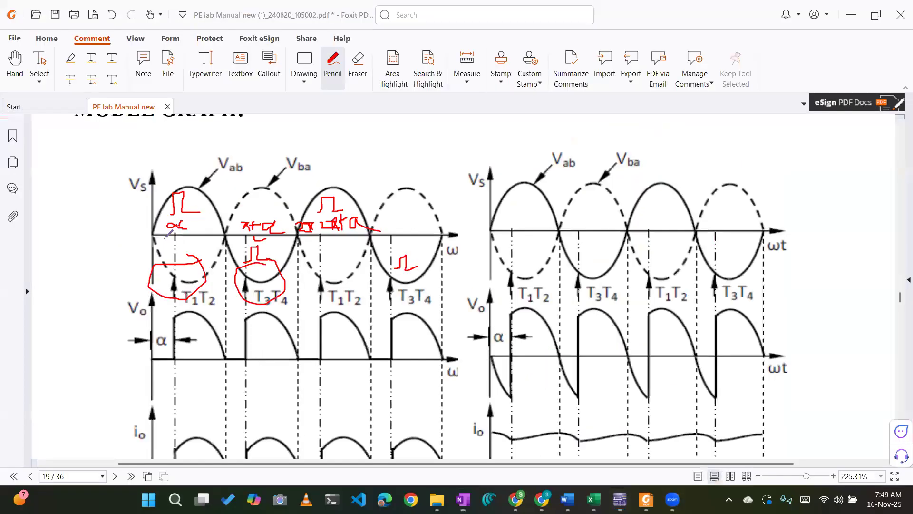
pyautogui.moveTo(183, 169)
pyautogui.mouseDown()
pyautogui.moveTo(218, 213)
pyautogui.moveTo(200, 167)
pyautogui.mouseUp()
pyautogui.moveTo(342, 173)
pyautogui.mouseDown()
pyautogui.moveTo(333, 211)
pyautogui.moveTo(330, 162)
pyautogui.mouseUp()
pyautogui.moveTo(251, 238)
pyautogui.mouseDown()
pyautogui.moveTo(261, 267)
pyautogui.moveTo(255, 237)
pyautogui.mouseUp()
pyautogui.moveTo(383, 232)
pyautogui.mouseDown()
pyautogui.moveTo(411, 244)
pyautogui.moveTo(393, 228)
pyautogui.mouseUp()
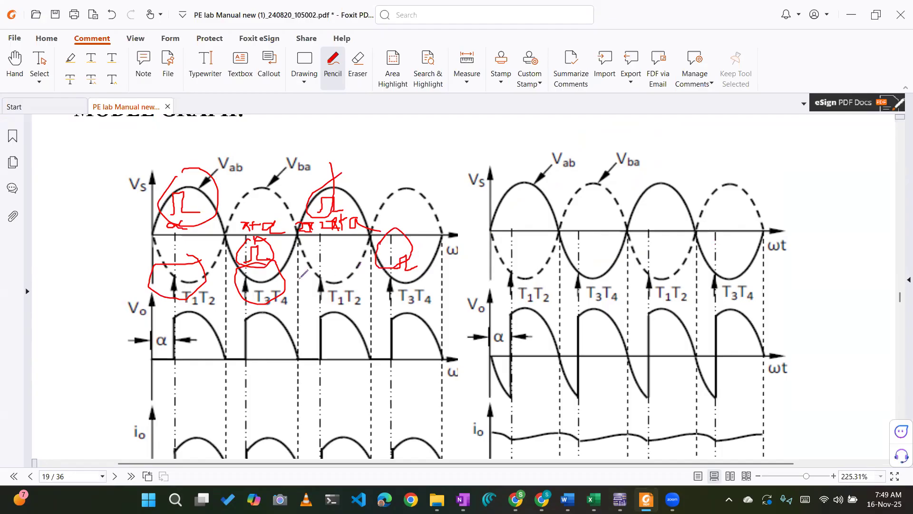
pyautogui.moveTo(265, 290); pyautogui.dragTo(288, 277)
pyautogui.moveTo(441, 283); pyautogui.dragTo(349, 289)
# Undo the pencil circles and the sketched gate pulses on the PDF graph, leaving only the first pulse at α.
pyautogui.hotkey('alt', 'Tab')
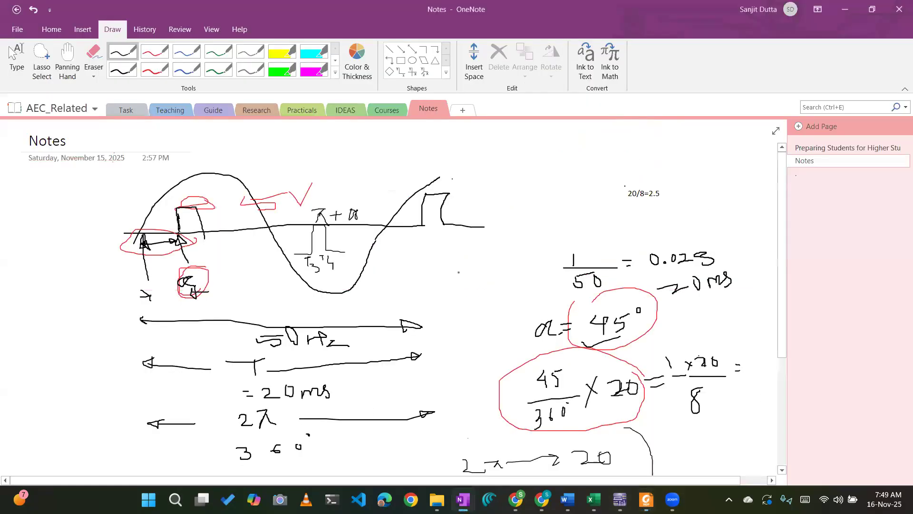
pyautogui.hotkey('alt', 'Tab')
pyautogui.hotkey('ctrl', 'z')
pyautogui.hotkey('ctrl', 'z')
pyautogui.hotkey('ctrl', 'z')
pyautogui.hotkey('ctrl', 'z')
pyautogui.hotkey('ctrl', 'z')
pyautogui.hotkey('ctrl', 'z')
pyautogui.hotkey('ctrl', 'z')
pyautogui.hotkey('ctrl', 'z')
pyautogui.hotkey('ctrl', 'z')
pyautogui.hotkey('ctrl', 'z')
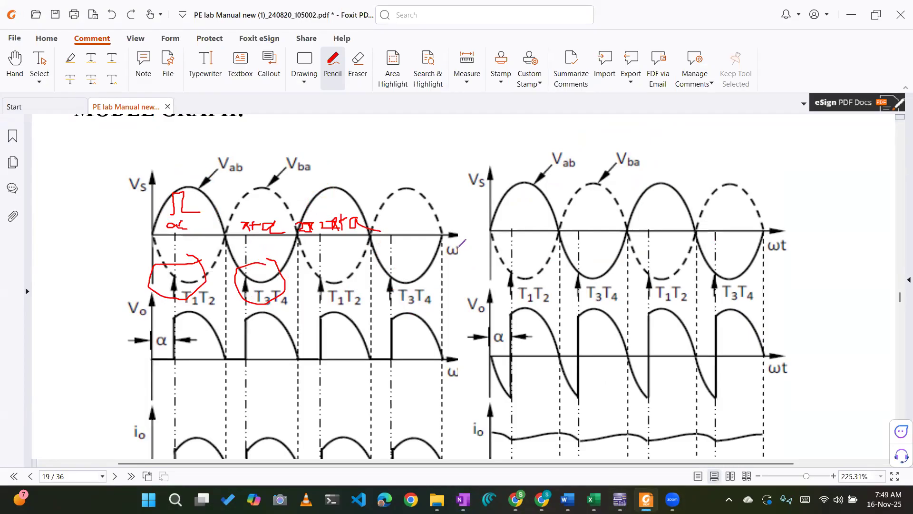
# Review the handwritten π+α delay calculation in the OneNote notes and switch back to Multisim.
pyautogui.hotkey('alt', 'Tab')
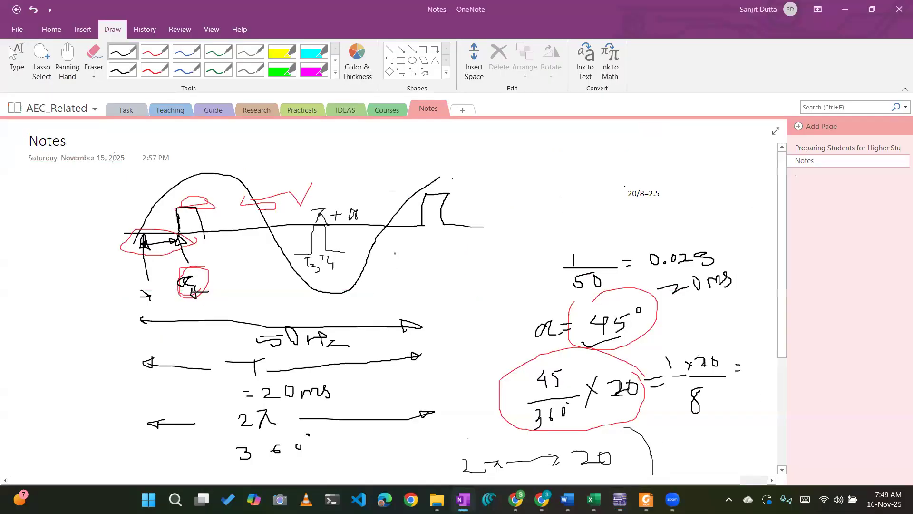
pyautogui.scroll(-5, 395, 295)
pyautogui.hotkey('alt', 'Tab')
pyautogui.press('Tab')
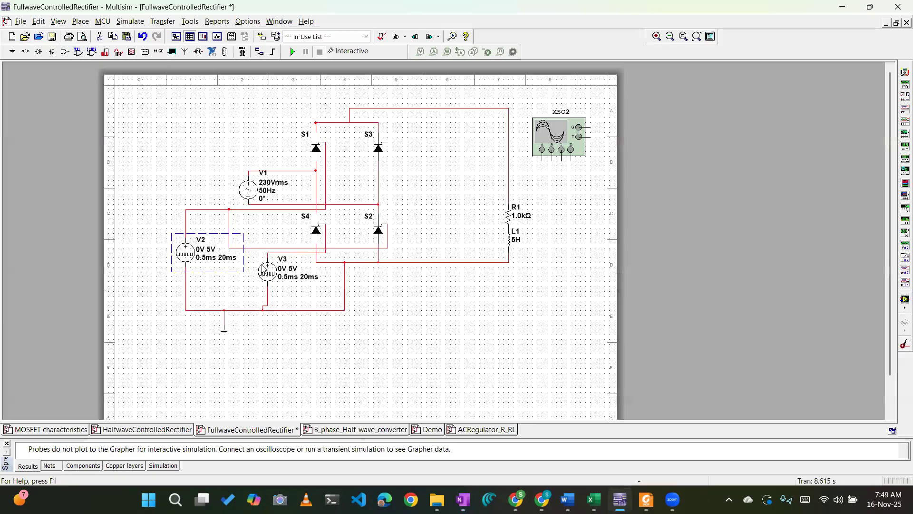
# Set pulse source V3's delay time to 12.5 ms.
pyautogui.doubleClick(266, 271)
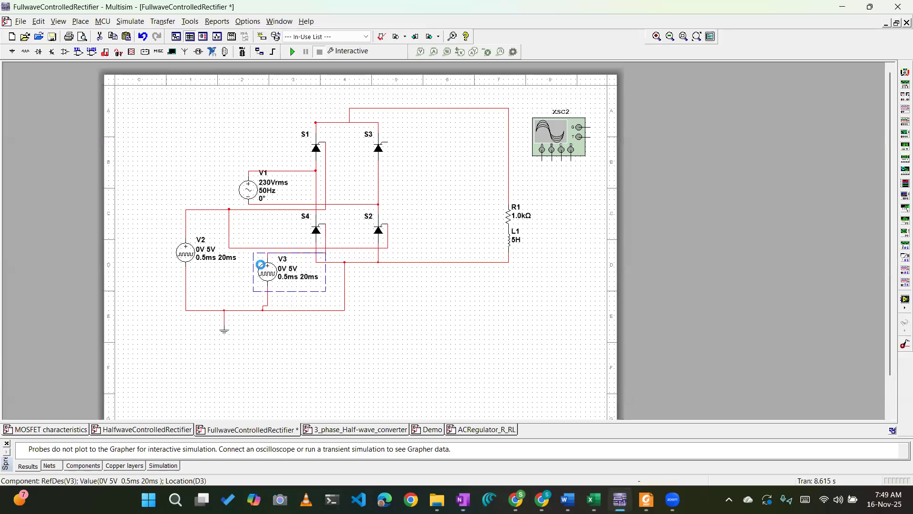
pyautogui.click(682, 178)
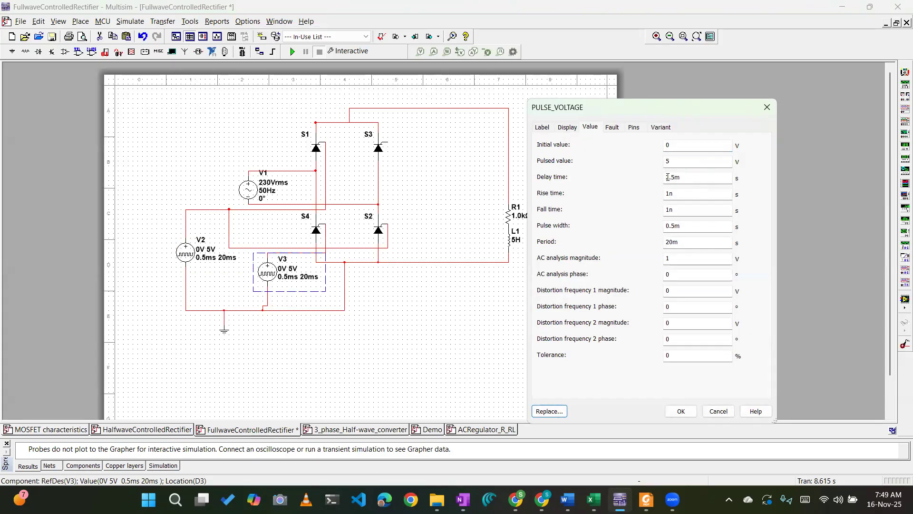
pyautogui.click(666, 176)
pyautogui.write('1')
pyautogui.click(678, 240)
pyautogui.click(678, 415)
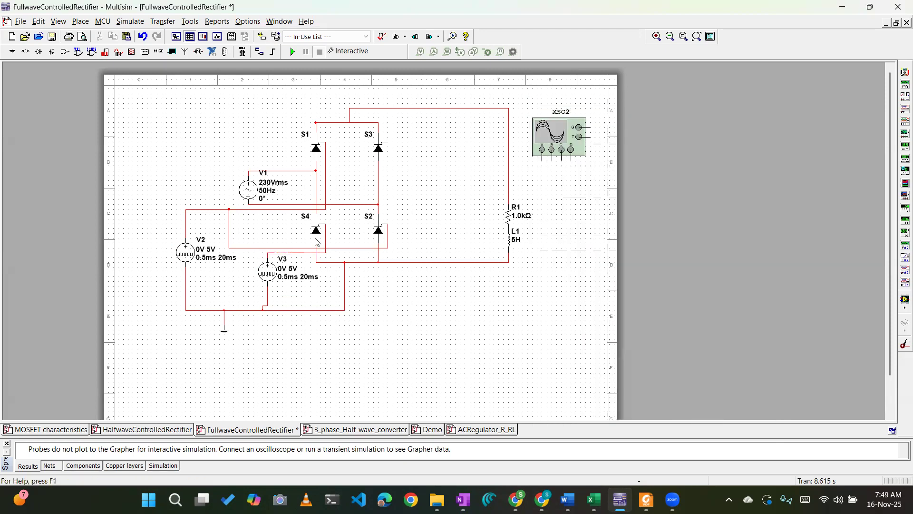
# Wire S3's gate to the line joining V3's positive terminal and S4's gate.
pyautogui.click(387, 141)
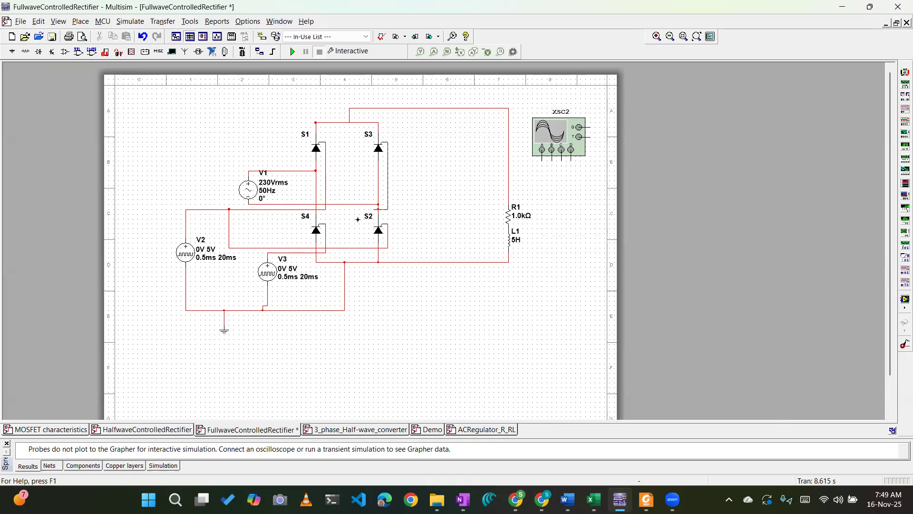
pyautogui.click(326, 233)
pyautogui.press('Escape')
pyautogui.click(359, 205)
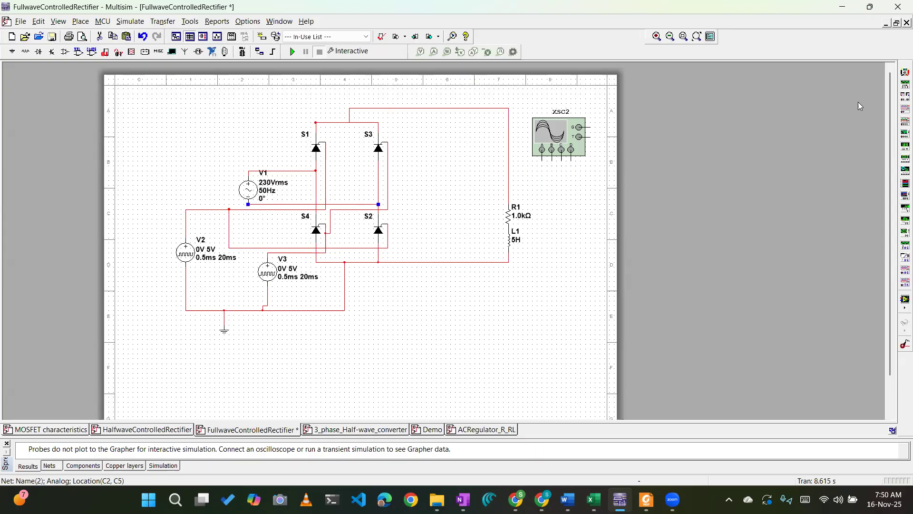
# Place a two-channel oscilloscope above source V1.
pyautogui.click(900, 109)
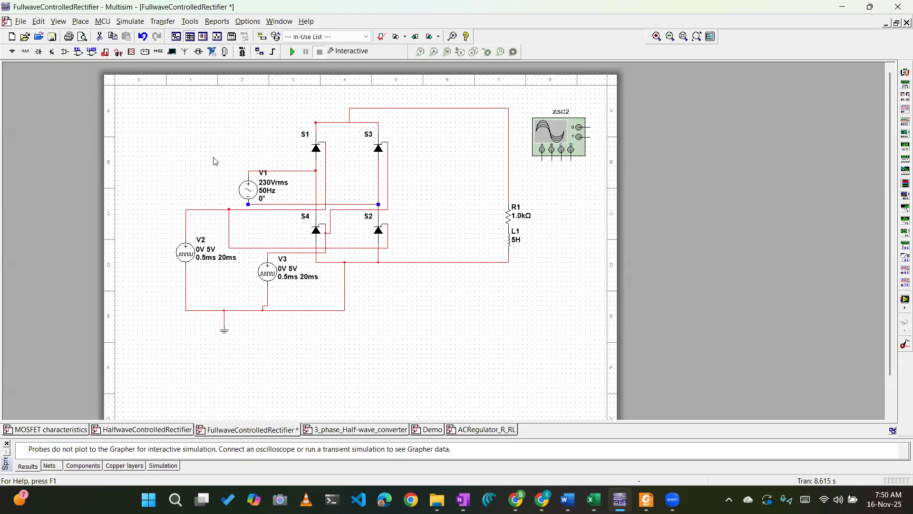
pyautogui.moveTo(562, 93); pyautogui.dragTo(235, 98)
pyautogui.click(600, 191)
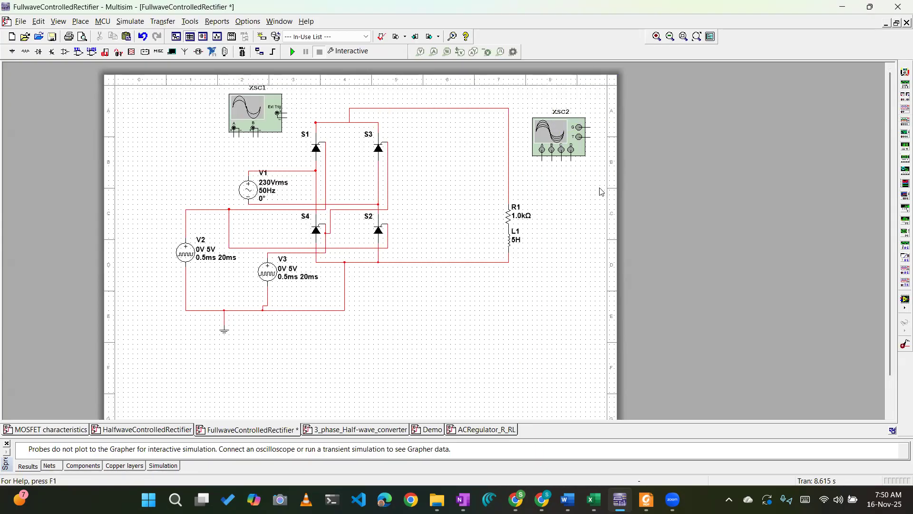
# Wire XSC1's channel A across source V1 and XSC2's channel A input to the load's upper supply line.
pyautogui.click(234, 136)
pyautogui.click(277, 170)
pyautogui.click(238, 134)
pyautogui.click(287, 204)
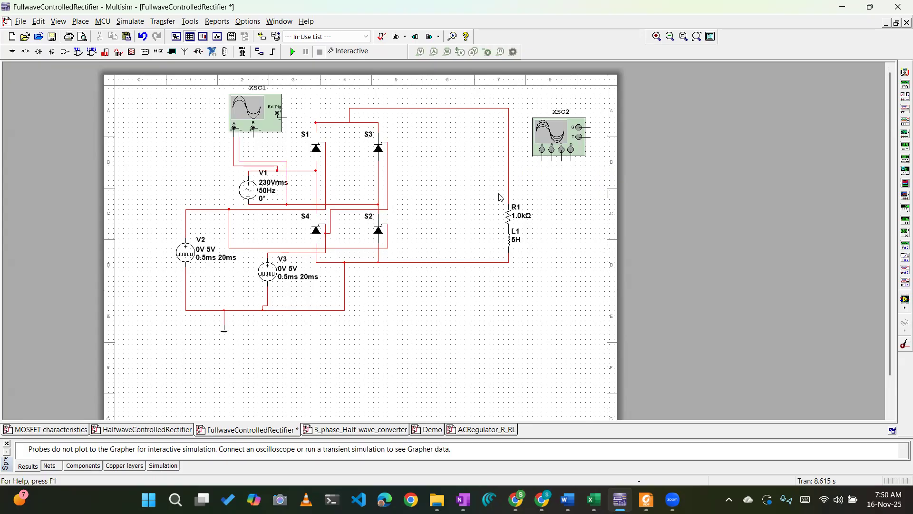
pyautogui.click(541, 160)
pyautogui.click(469, 109)
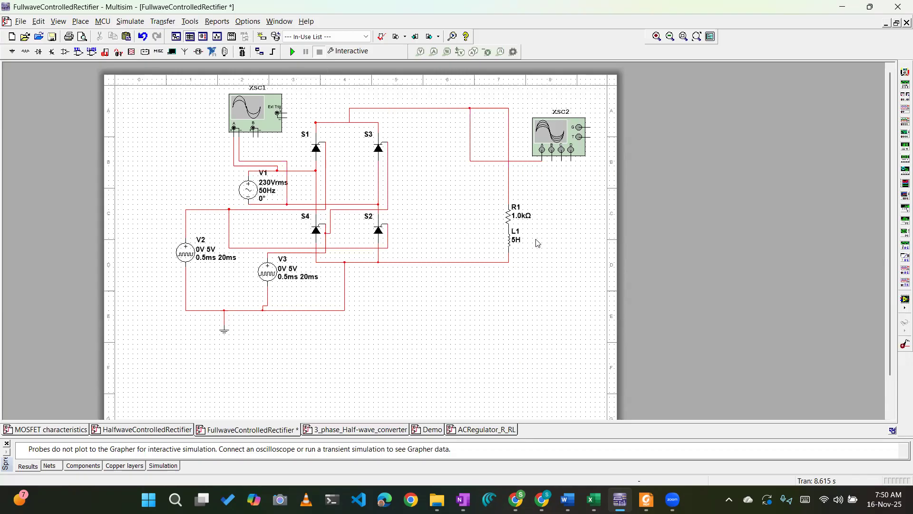
# Set inductor L1's inductance to 0 H for a purely resistive load.
pyautogui.doubleClick(509, 242)
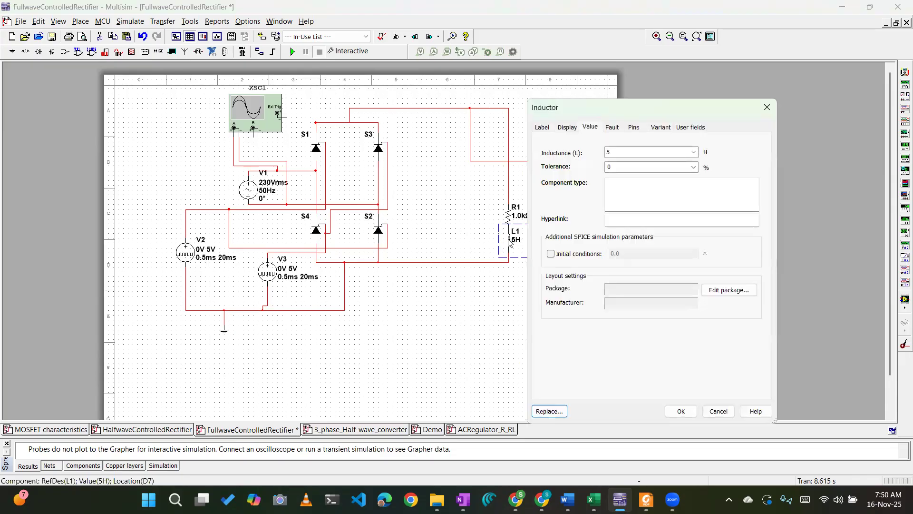
pyautogui.click(693, 411)
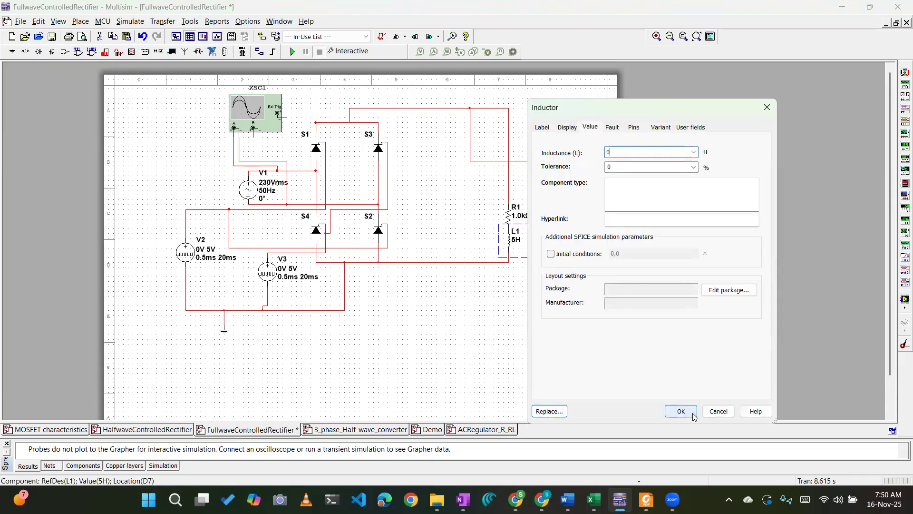
pyautogui.click(511, 243)
pyautogui.click(547, 186)
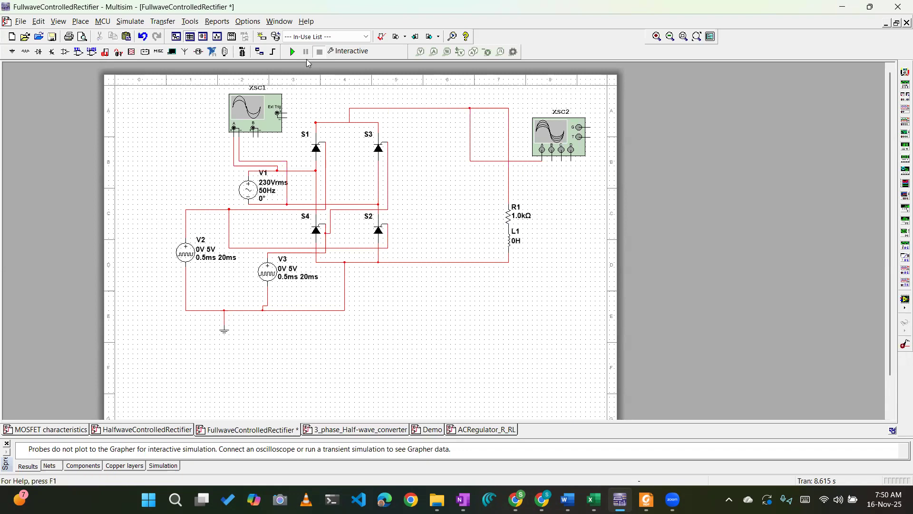
# Run the simulation and view the load voltage on XSC2 with channel A scaled to 200 V/Div.
pyautogui.click(292, 51)
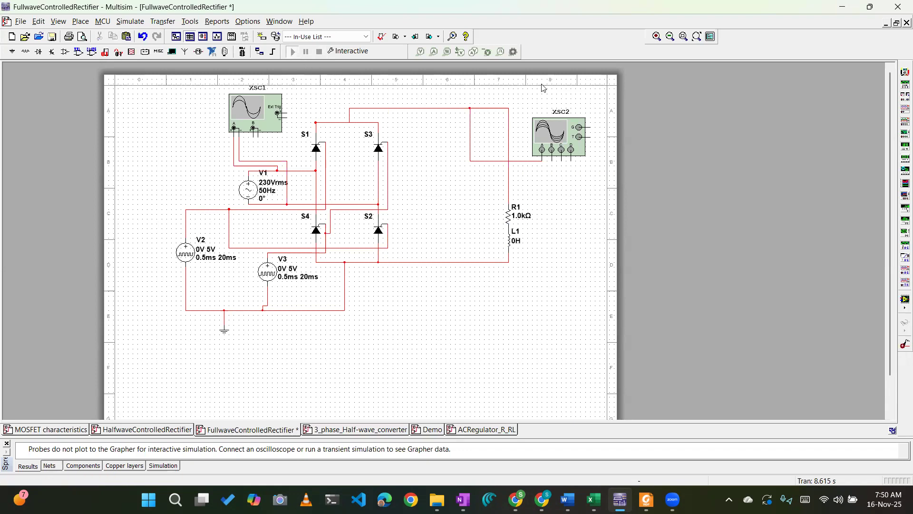
pyautogui.doubleClick(562, 131)
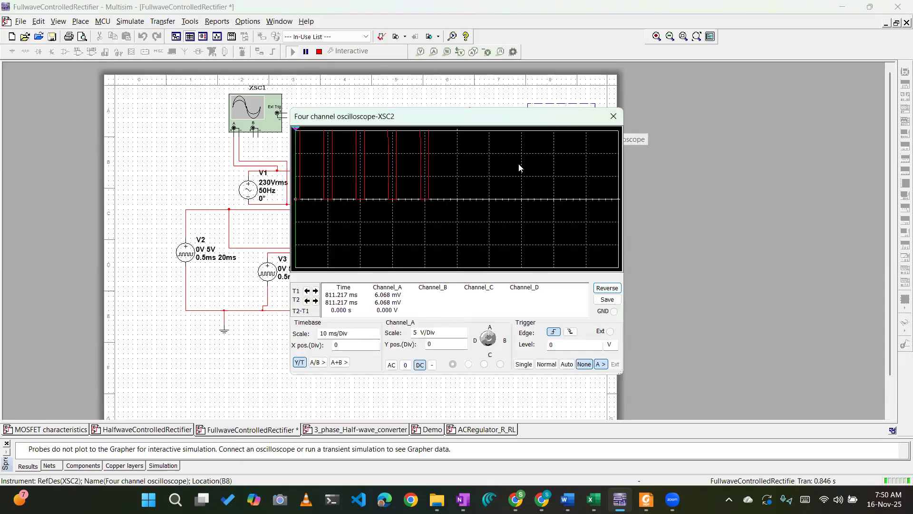
pyautogui.click(458, 338)
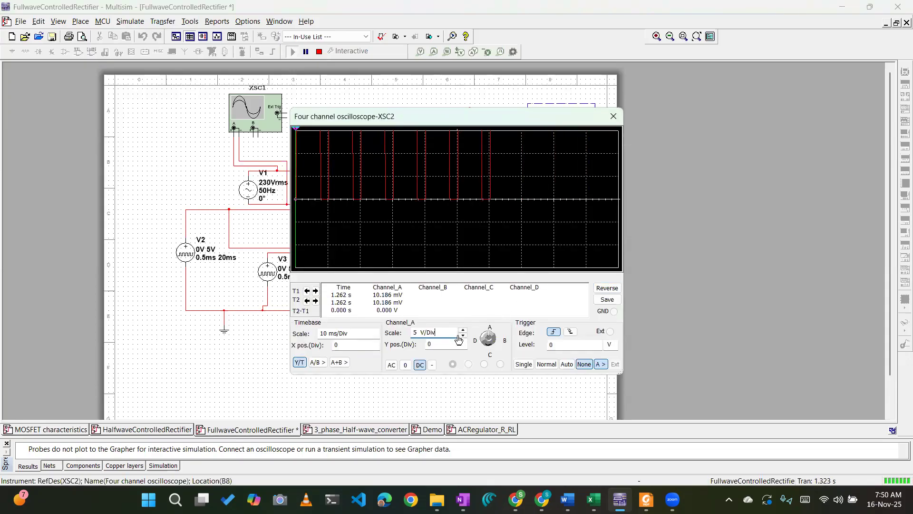
pyautogui.click(462, 330)
pyautogui.click(463, 330)
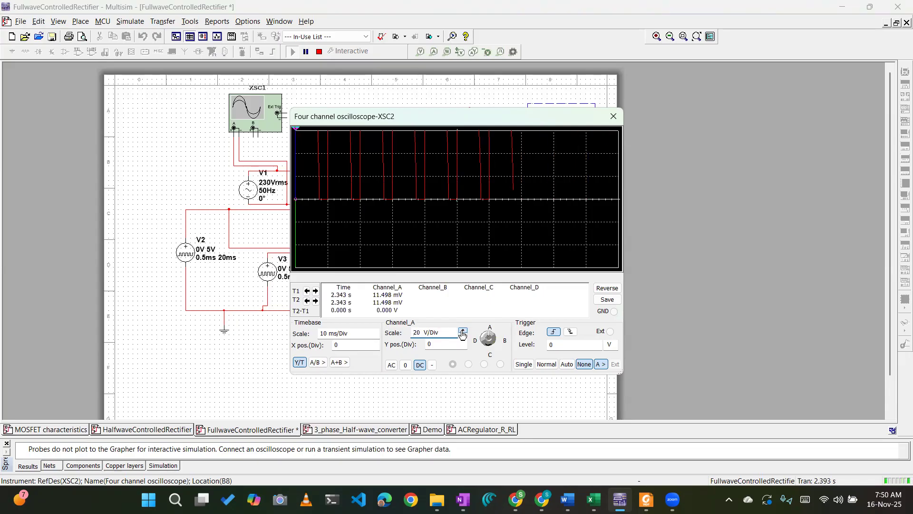
pyautogui.click(463, 330)
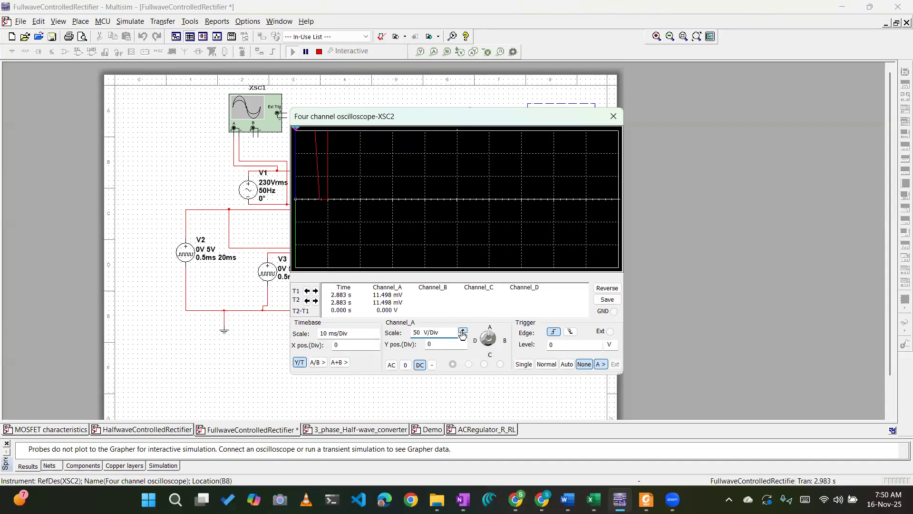
pyautogui.click(463, 330)
pyautogui.click(463, 331)
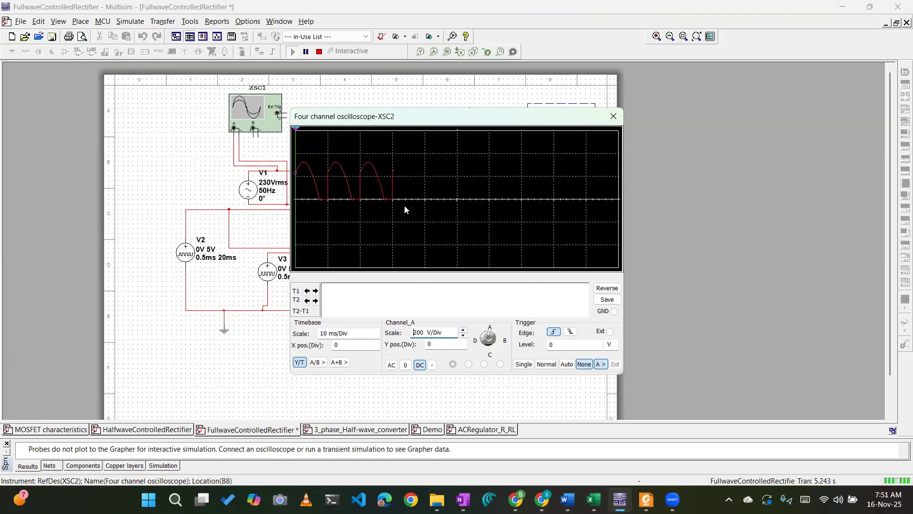
pyautogui.click(612, 116)
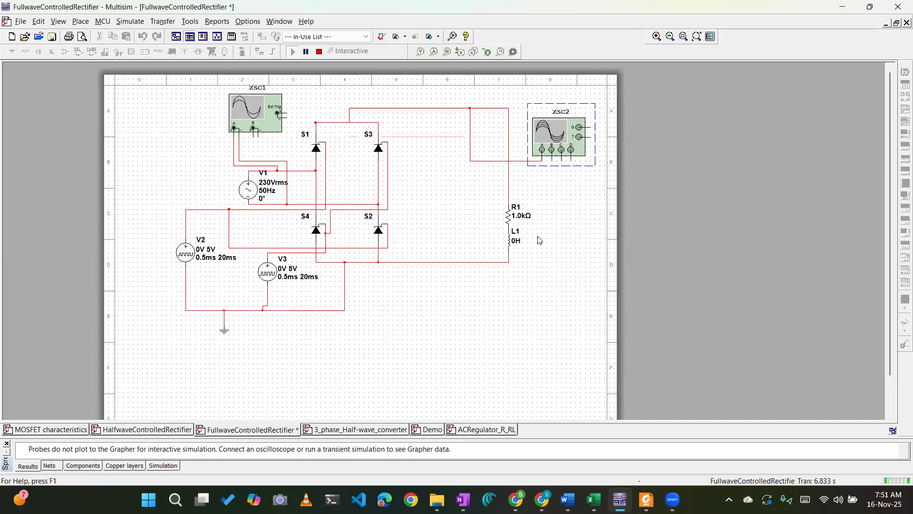
# Set inductor L1's inductance to 5 H and dismiss the running-simulation notice.
pyautogui.doubleClick(509, 242)
pyautogui.write('5')
pyautogui.click(680, 411)
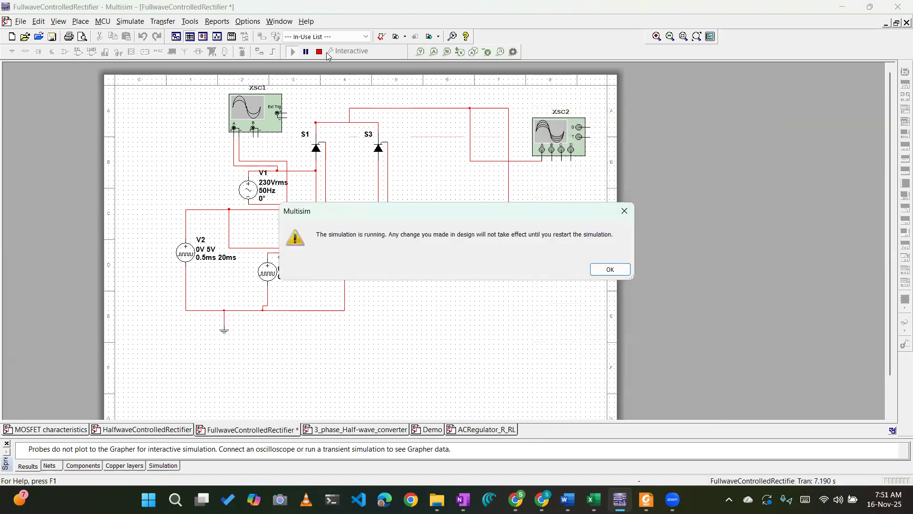
pyautogui.click(627, 269)
# Restart the simulation and view the RL load voltage waveform on XSC2.
pyautogui.doubleClick(537, 141)
pyautogui.click(614, 116)
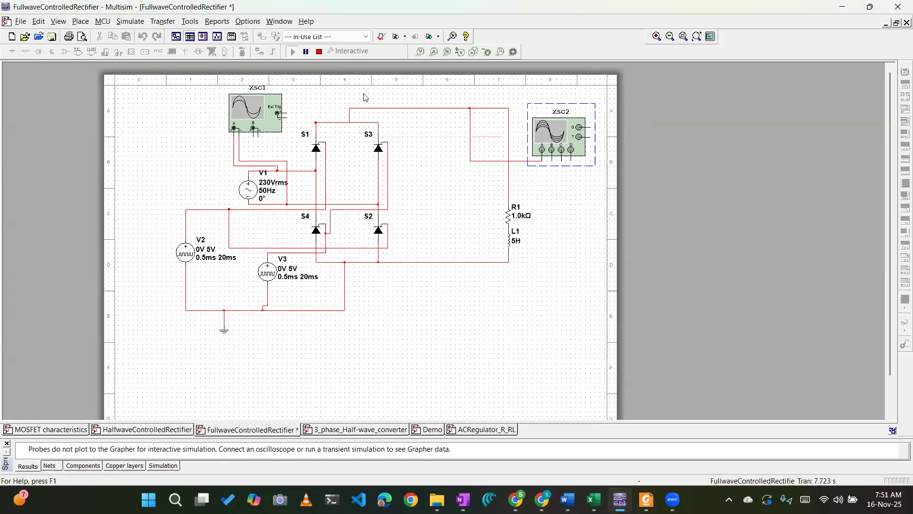
pyautogui.click(315, 51)
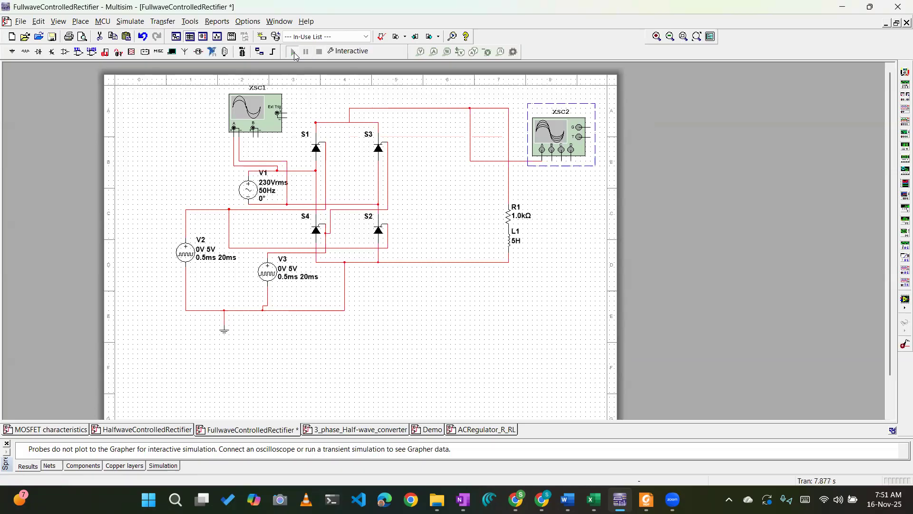
pyautogui.press('F5')
pyautogui.doubleClick(576, 137)
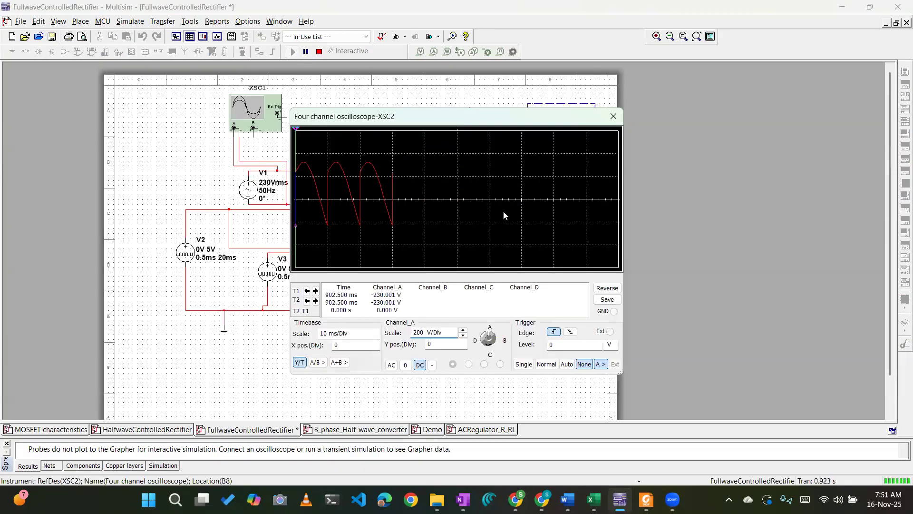
pyautogui.click(613, 117)
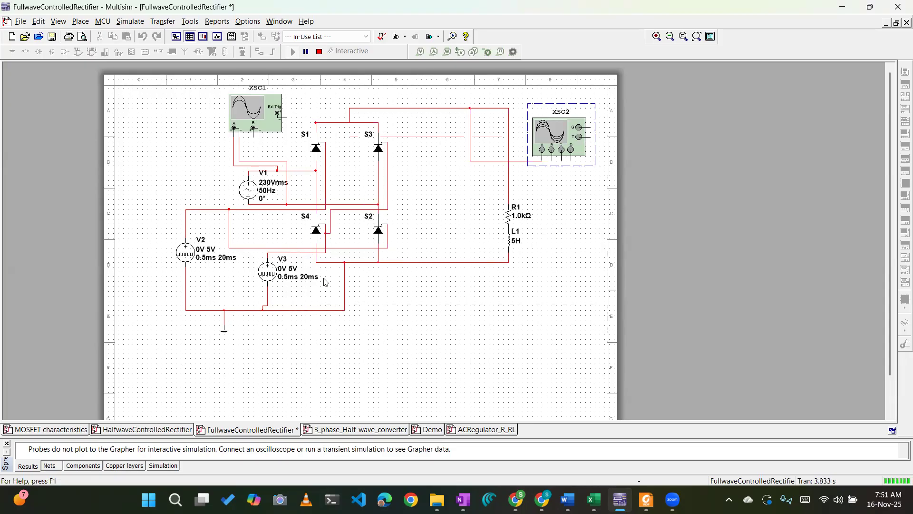
# Stop the running simulation of the rectifier circuit.
pyautogui.click(188, 248)
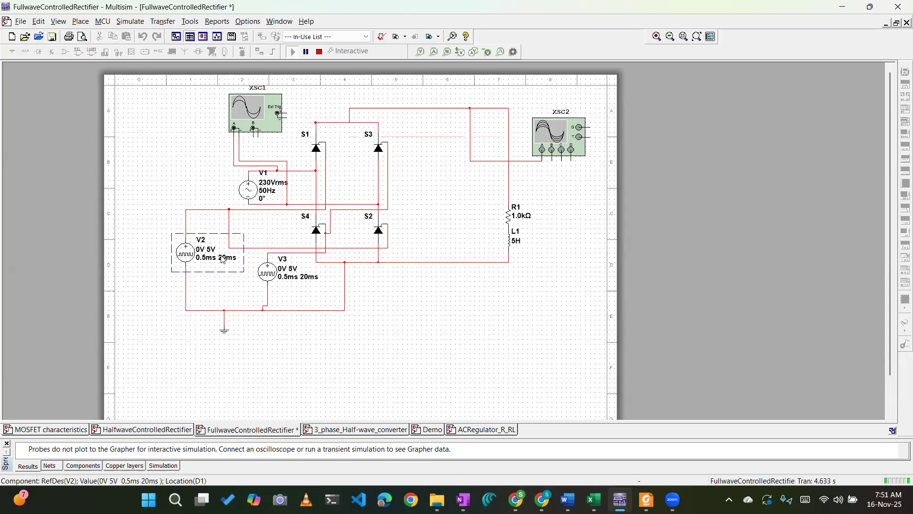
pyautogui.click(493, 306)
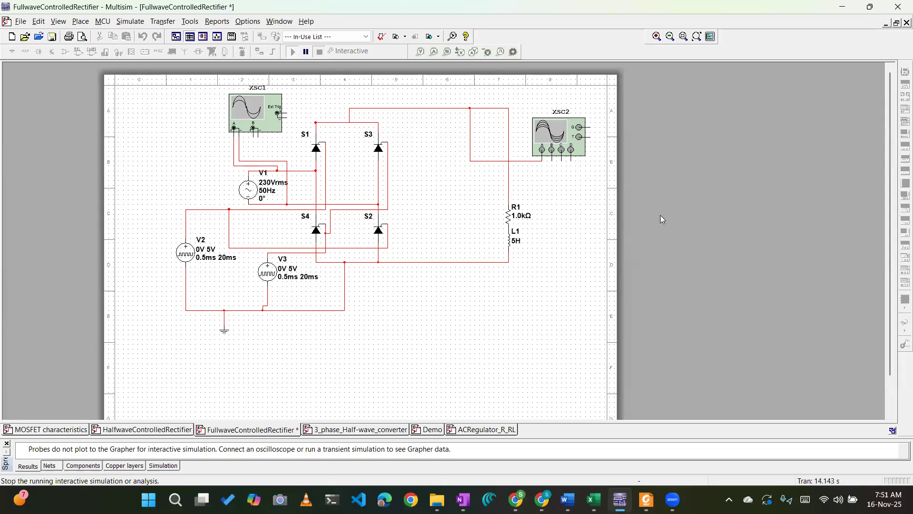
pyautogui.click(320, 52)
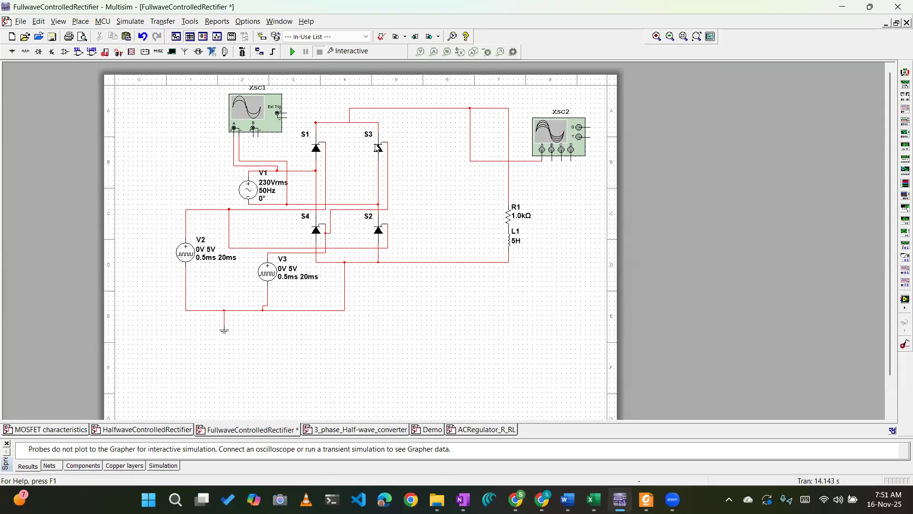
# Place an ideal DIODE from the Power group's SWITCHES family between the thyristor bridge and the R1–L1 load.
pyautogui.click(25, 52)
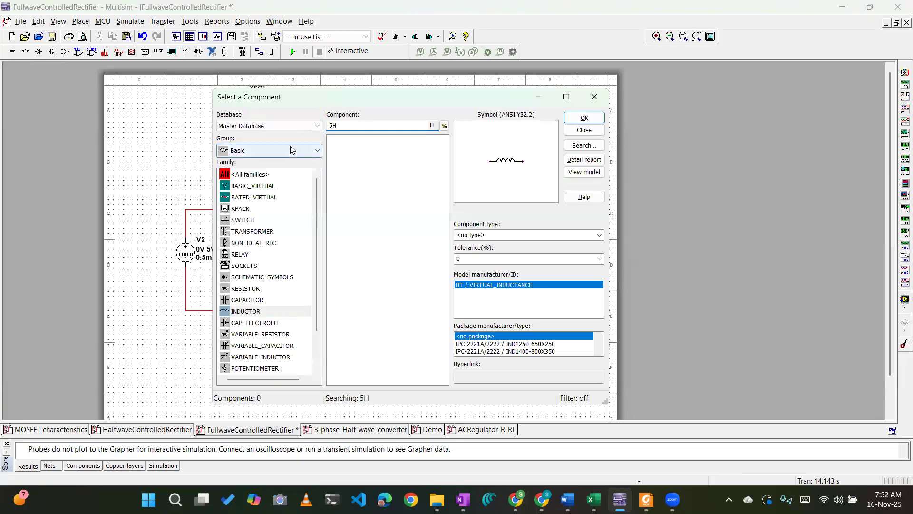
pyautogui.click(291, 150)
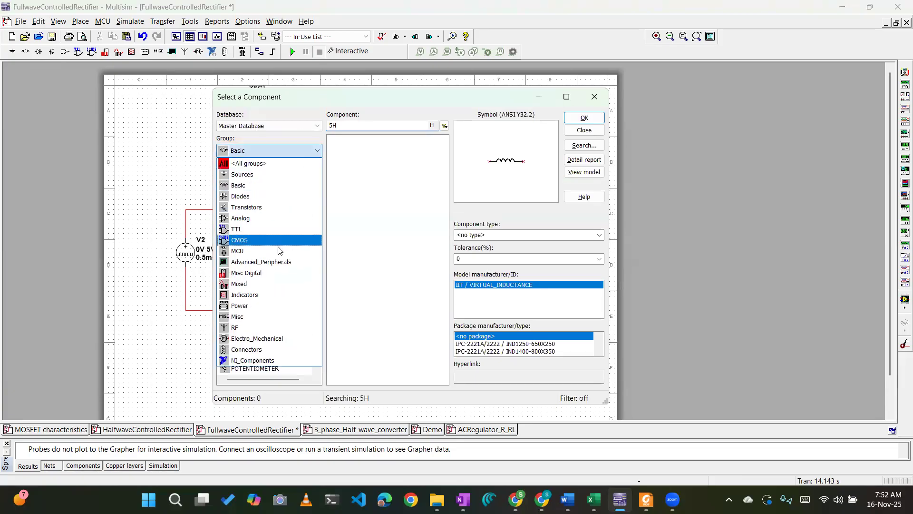
pyautogui.click(278, 305)
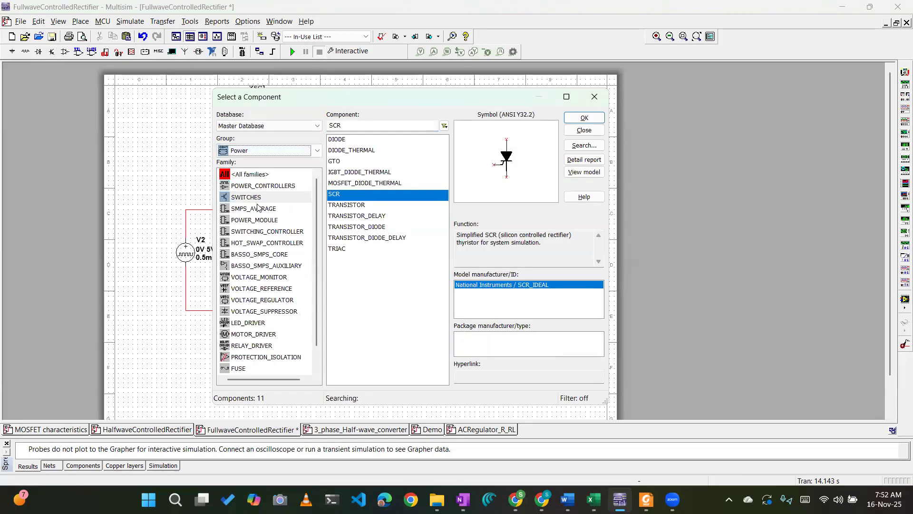
pyautogui.click(260, 195)
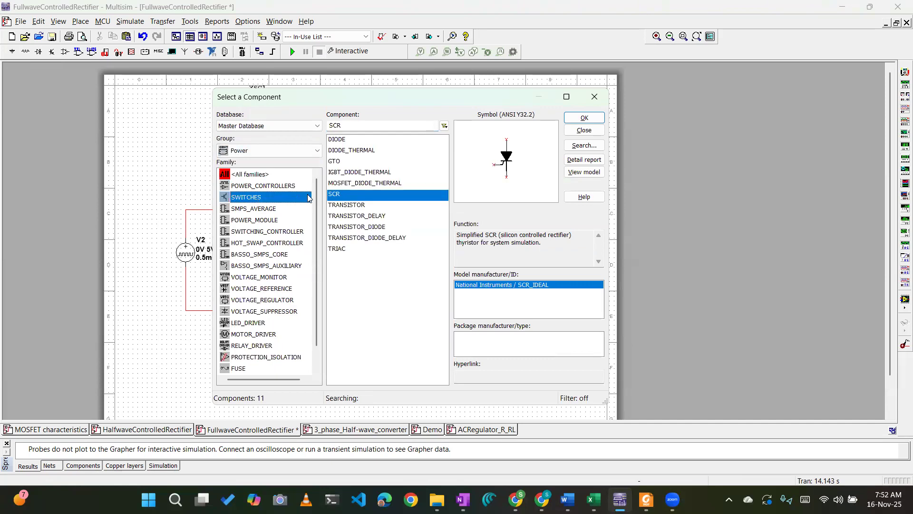
pyautogui.click(347, 140)
pyautogui.click(584, 118)
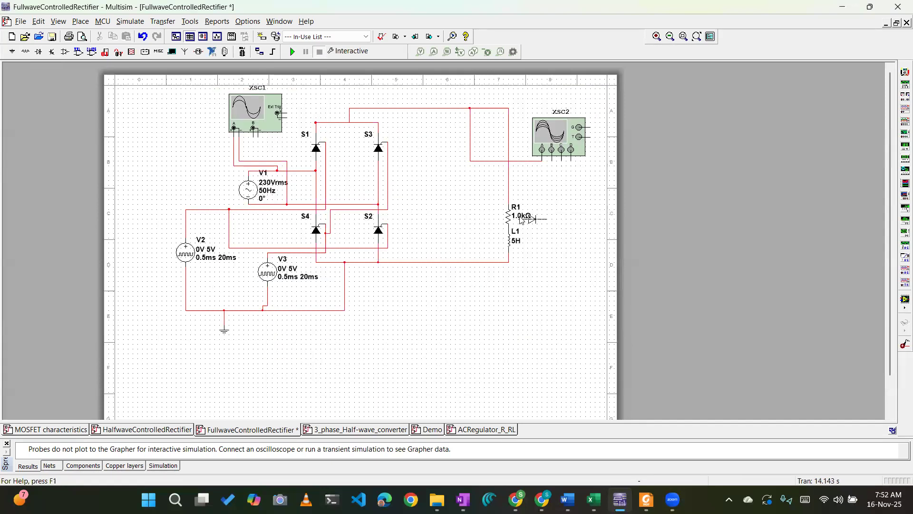
pyautogui.click(455, 194)
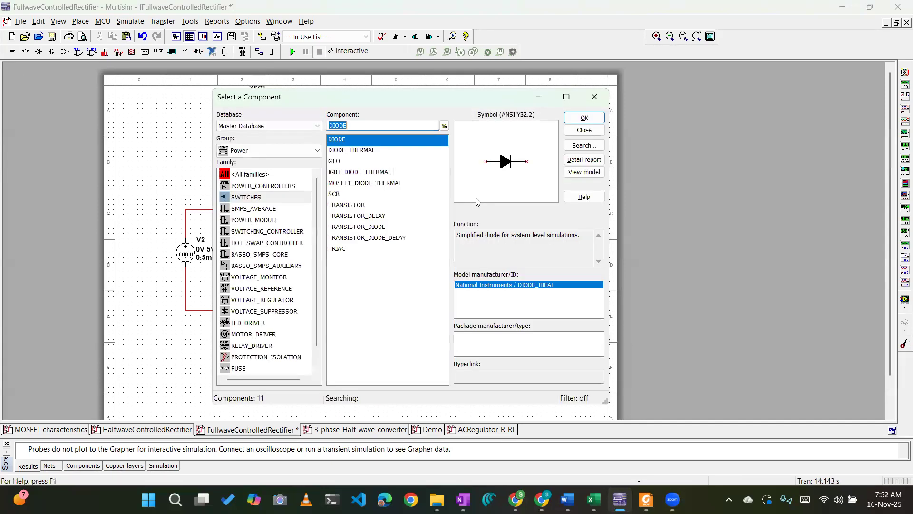
pyautogui.click(598, 97)
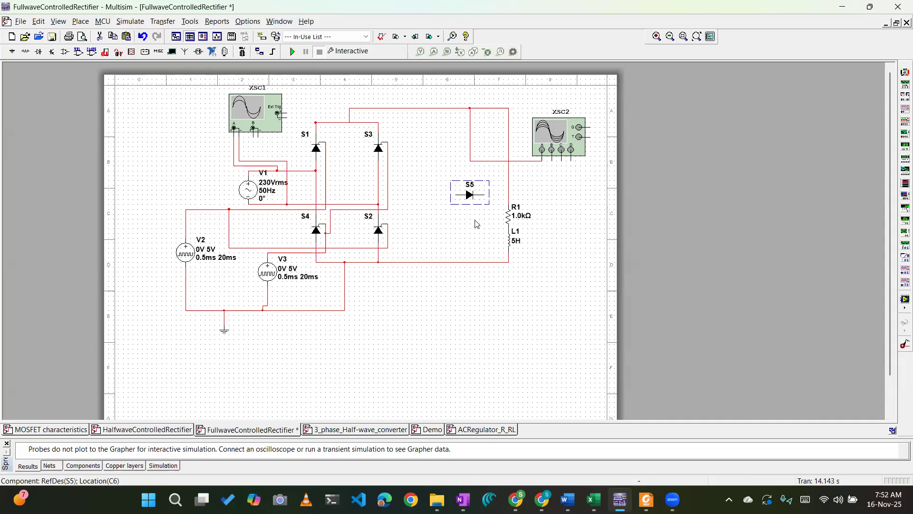
# Rotate diode S5 to point upward, shift it closer to the bridge, and wire it across the upper and lower load rails.
pyautogui.hotkey('ctrl', 'r')
pyautogui.hotkey('ctrl', 'r')
pyautogui.hotkey('ctrl', 'r')
pyautogui.moveTo(470, 196); pyautogui.dragTo(437, 196)
pyautogui.click(562, 189)
pyautogui.click(436, 185)
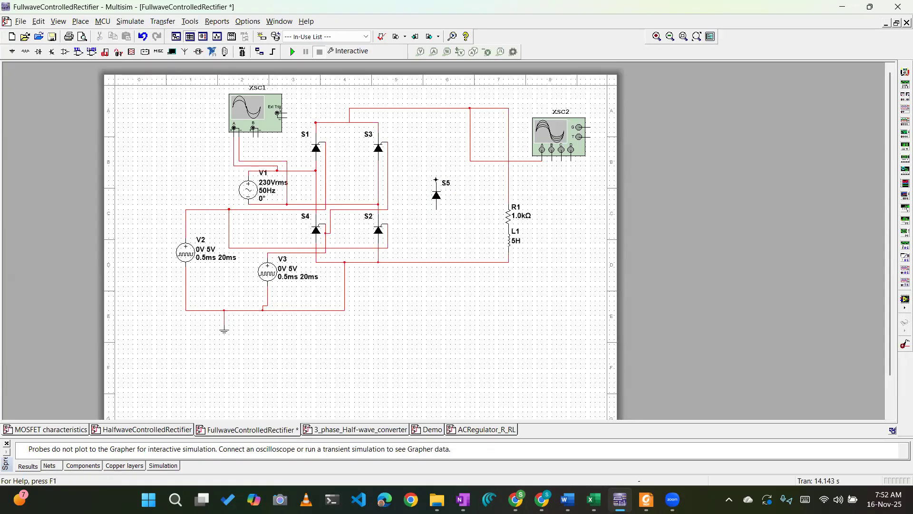
pyautogui.click(436, 108)
pyautogui.click(435, 210)
pyautogui.click(436, 262)
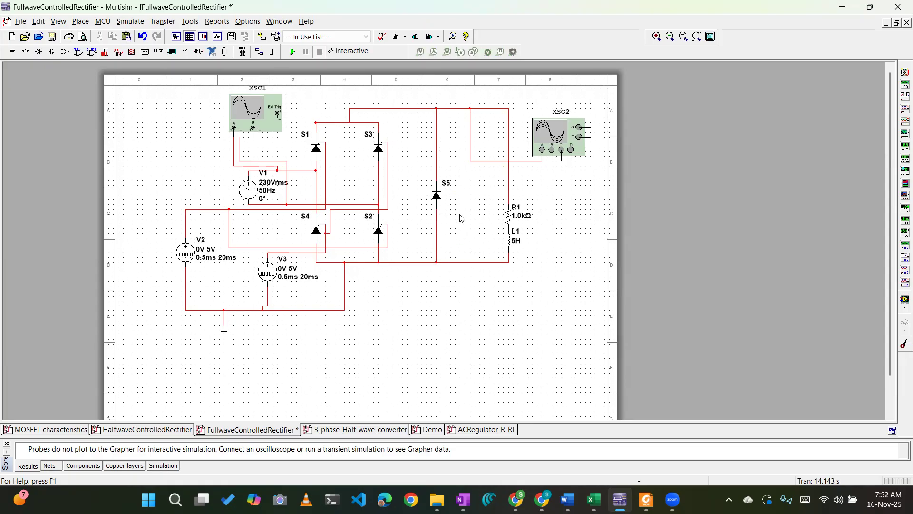
# Run the simulation with the freewheeling diode, view the load voltage on XSC2, and stop the simulation.
pyautogui.click(293, 51)
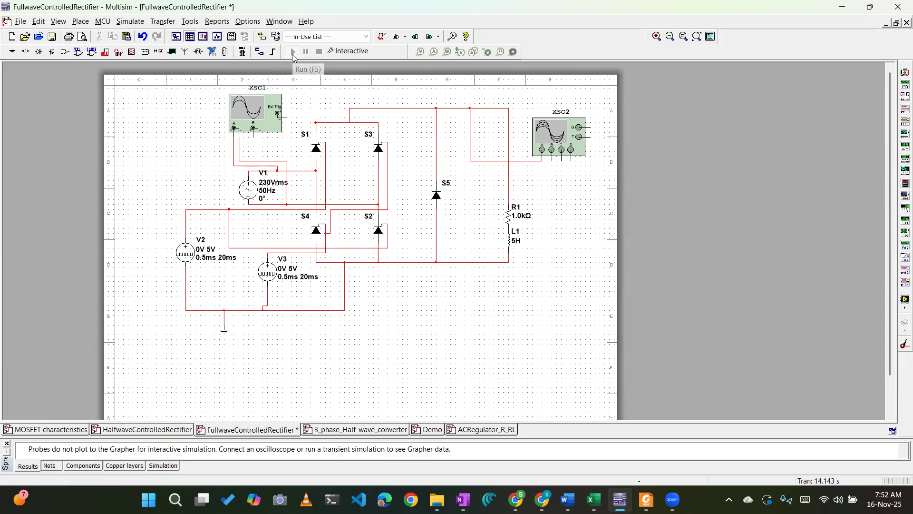
pyautogui.doubleClick(557, 132)
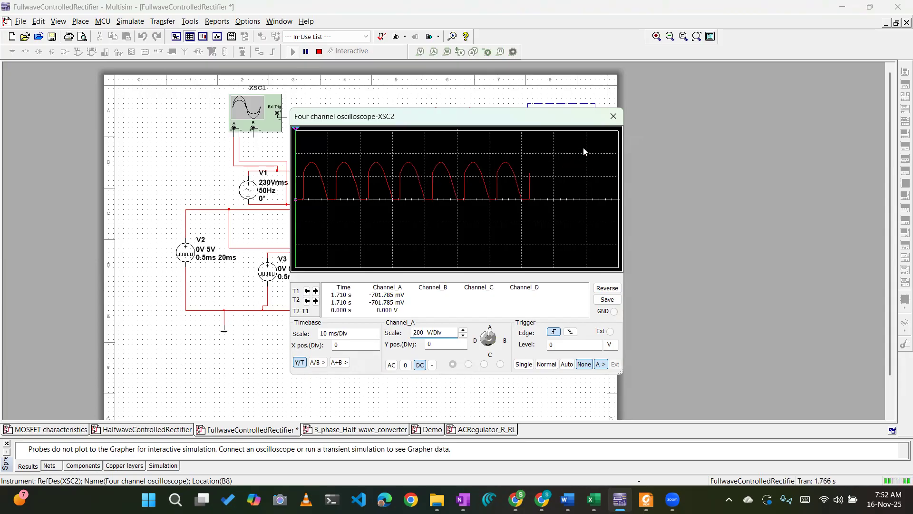
pyautogui.click(613, 116)
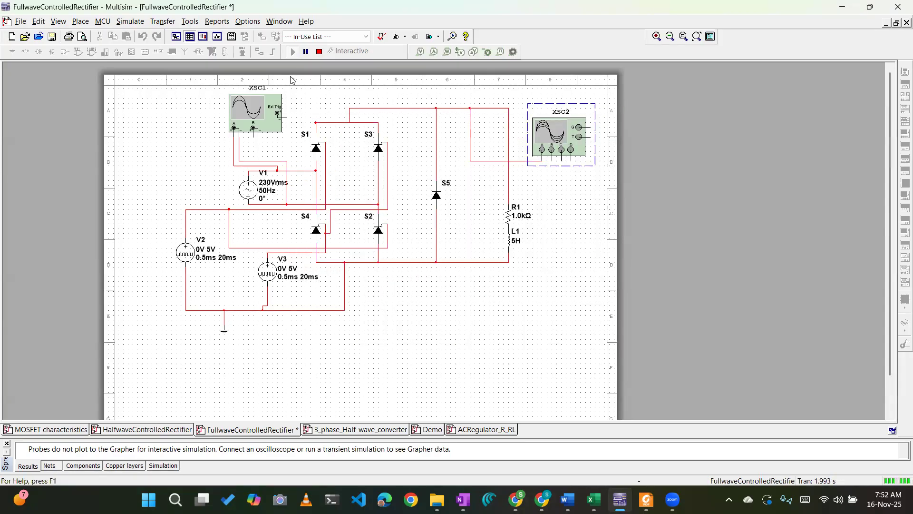
pyautogui.click(321, 53)
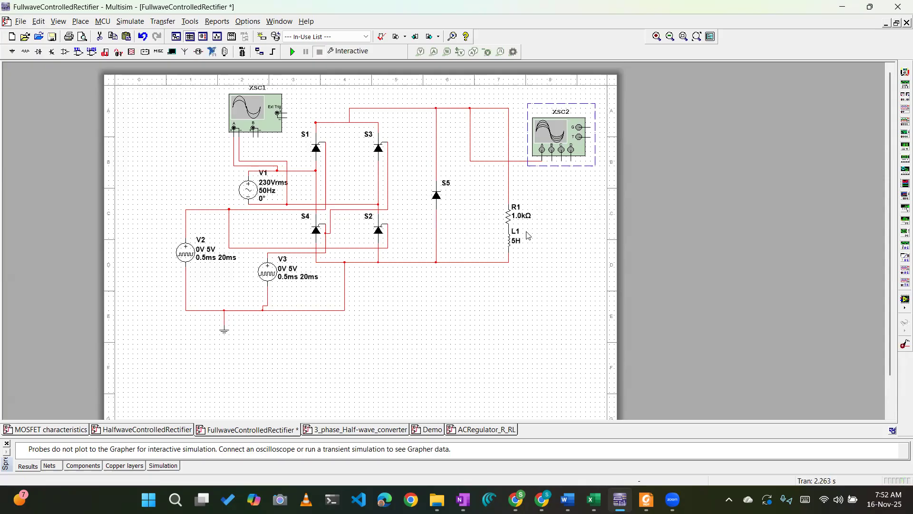
pyautogui.doubleClick(548, 147)
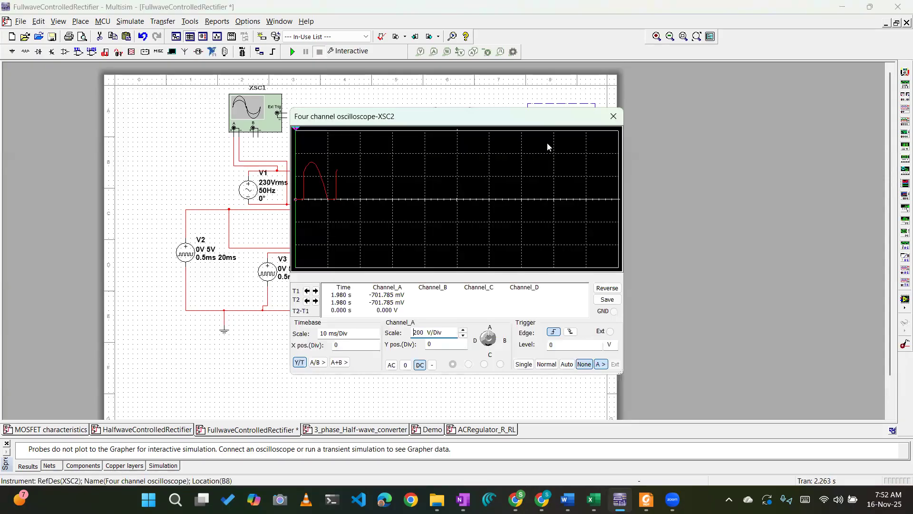
pyautogui.click(613, 116)
pyautogui.click(292, 52)
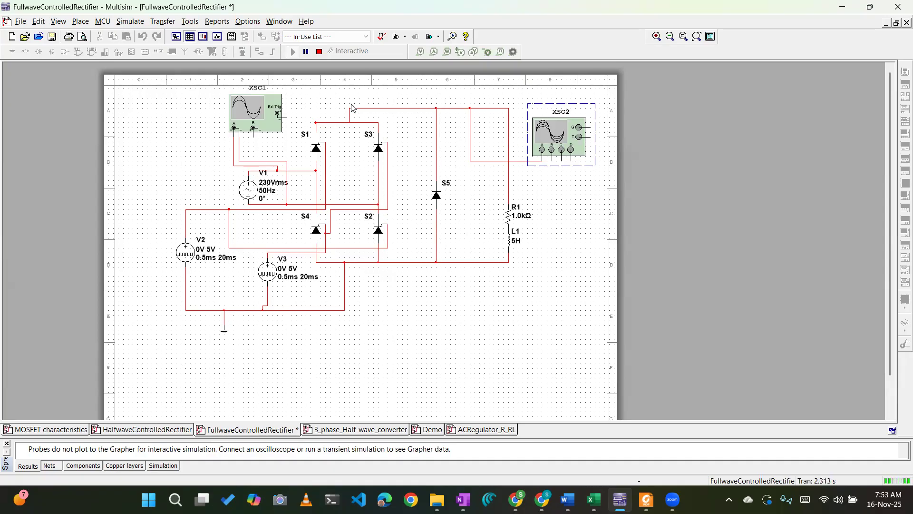
pyautogui.click(320, 52)
# Place a current probe on the wire just below thyristor S1 and connect its output to channel B of XSC2.
pyautogui.click(903, 343)
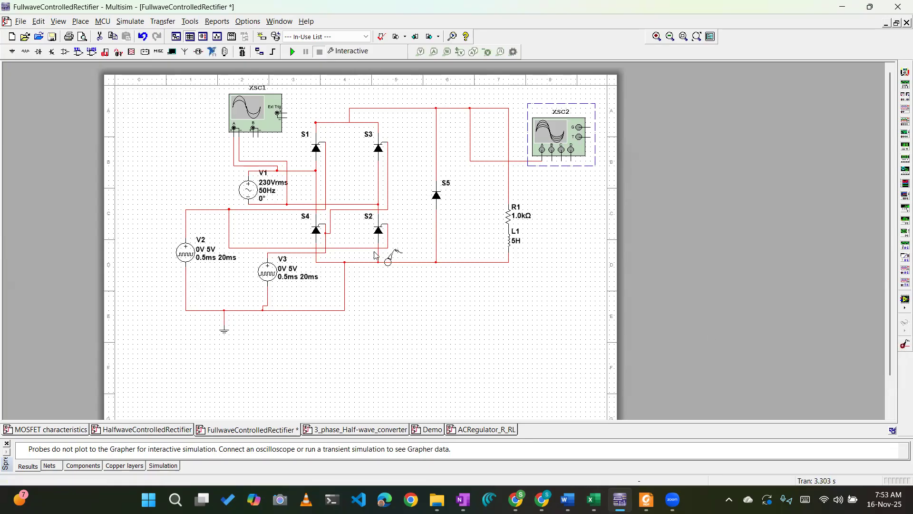
pyautogui.click(315, 132)
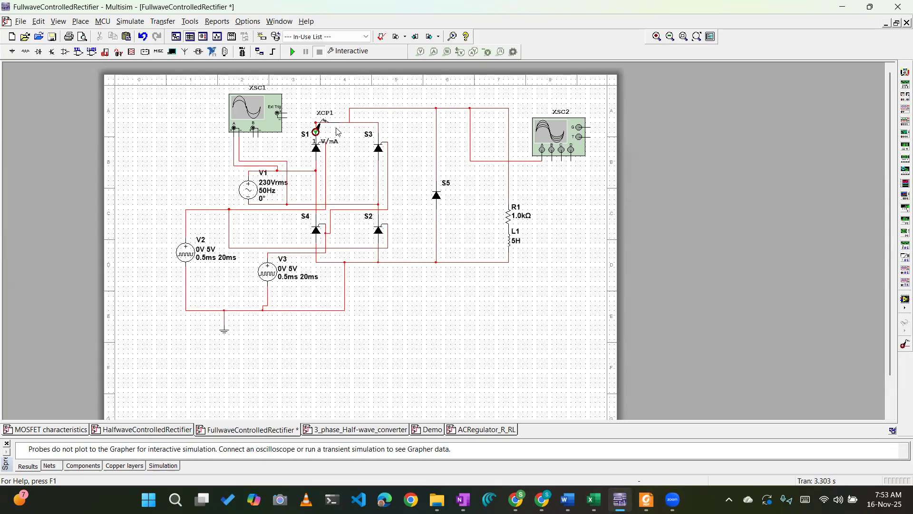
pyautogui.moveTo(318, 134); pyautogui.dragTo(318, 164)
pyautogui.click(324, 151)
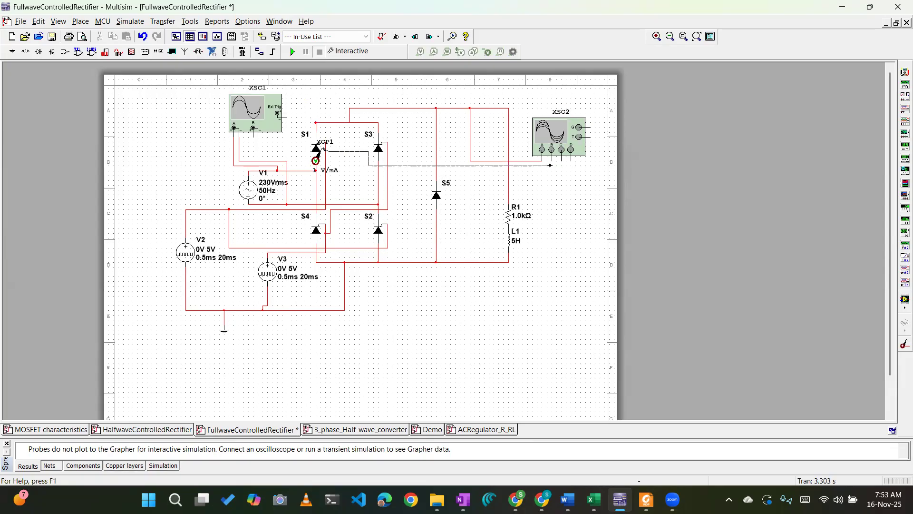
pyautogui.click(551, 161)
# Run the simulation with XSC2 open and set channel B's scale to 200 V/Div.
pyautogui.doubleClick(552, 141)
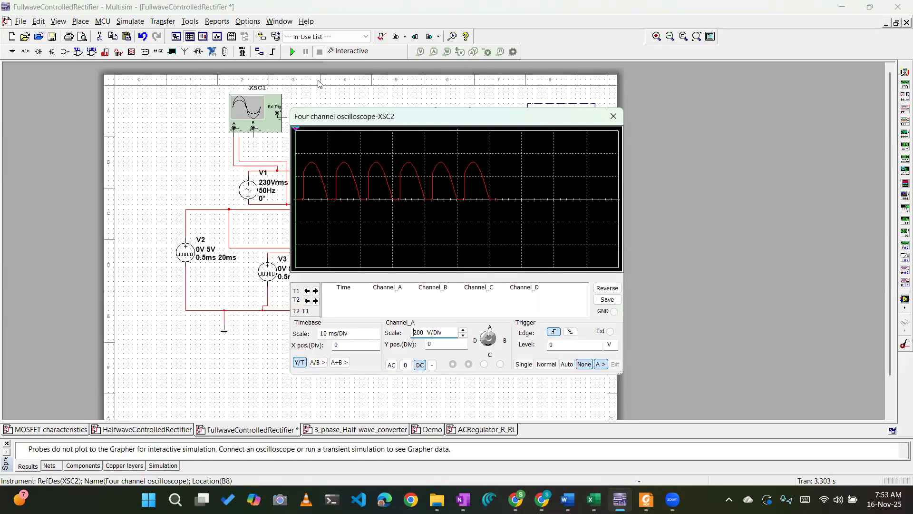
pyautogui.click(292, 51)
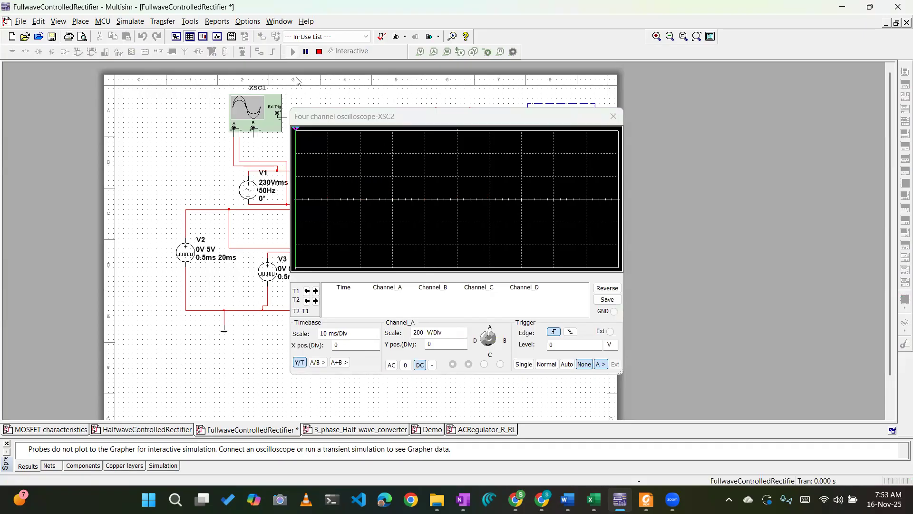
pyautogui.click(494, 343)
pyautogui.click(463, 331)
pyautogui.click(463, 330)
pyautogui.click(463, 330)
pyautogui.click(463, 330)
pyautogui.click(463, 330)
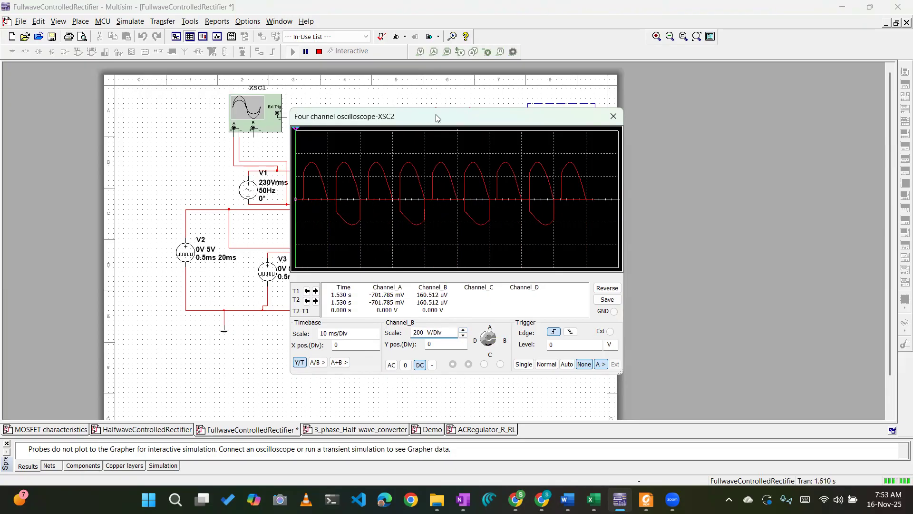
# Move the XSC2 window clear of the rectifier circuit and set its trigger mode to Single.
pyautogui.moveTo(435, 114); pyautogui.dragTo(574, 125)
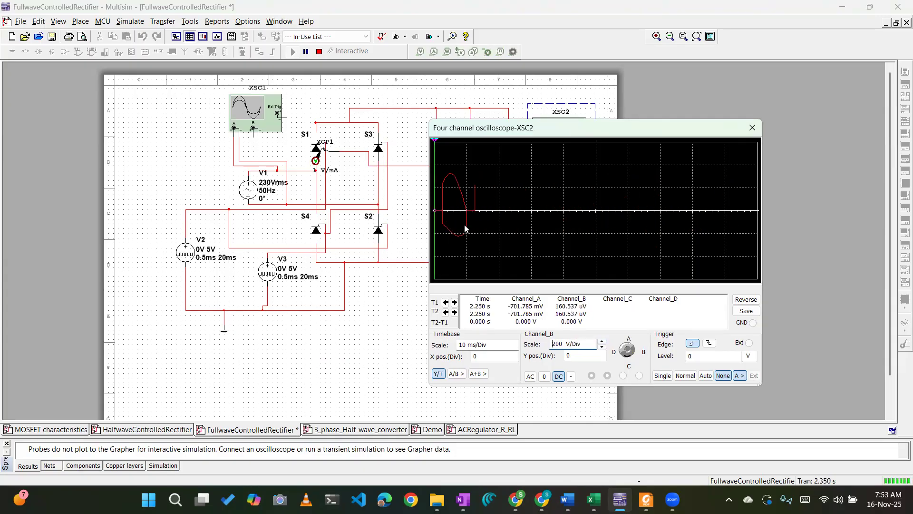
pyautogui.moveTo(532, 136); pyautogui.dragTo(641, 134)
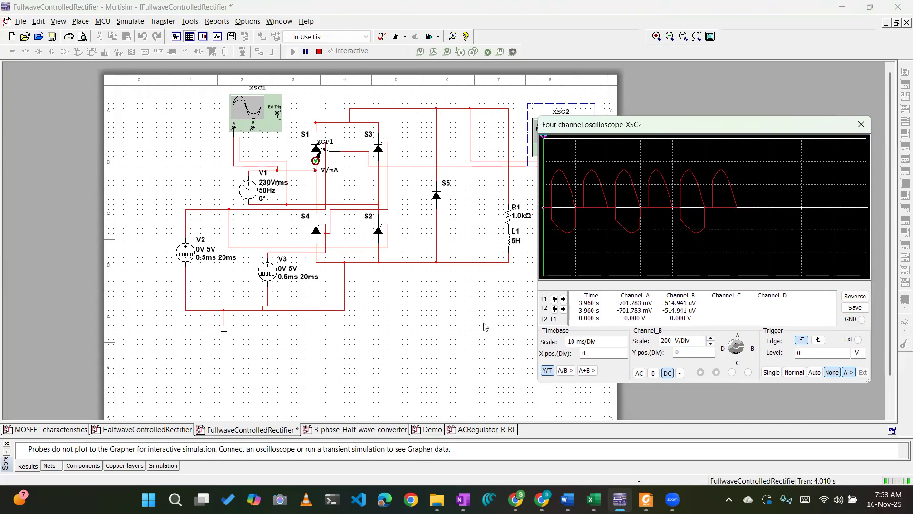
pyautogui.click(793, 372)
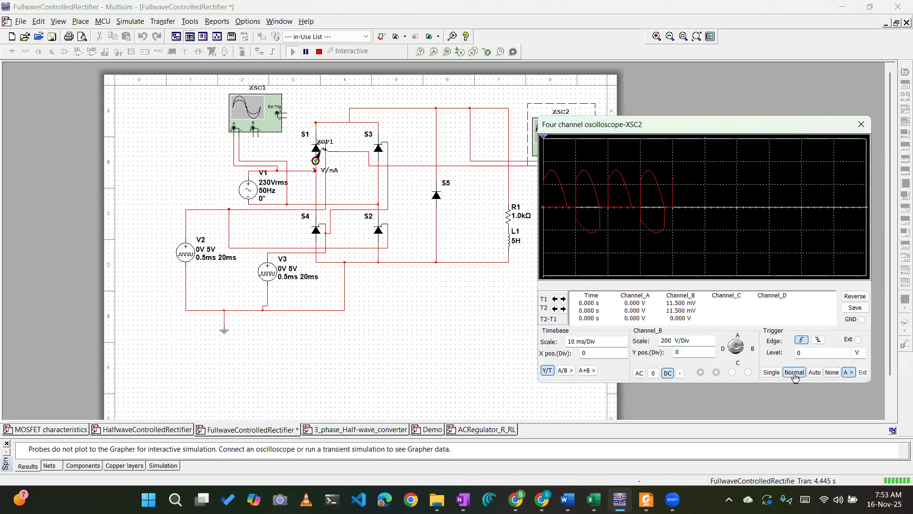
pyautogui.click(771, 372)
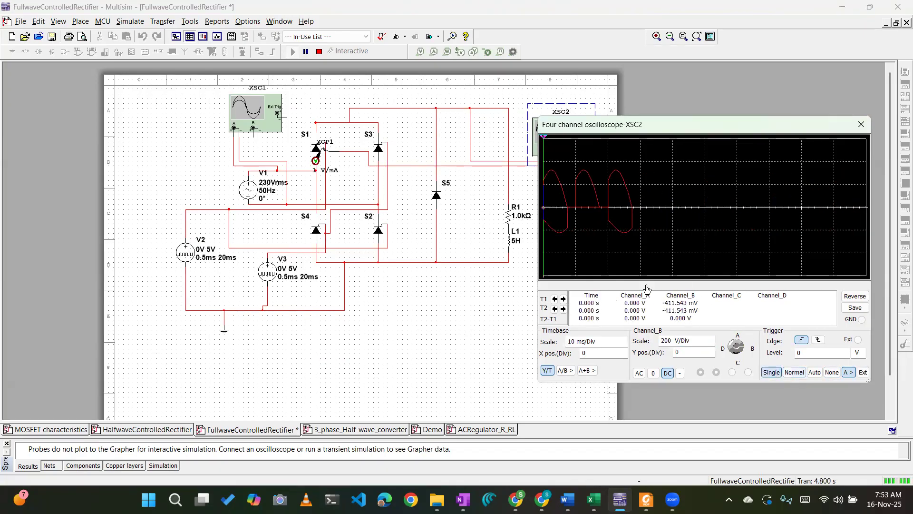
# Measure the S1 current's conduction interval by placing the two XSC2 cursors at the start and end of one pulse.
pyautogui.moveTo(545, 157); pyautogui.dragTo(607, 153)
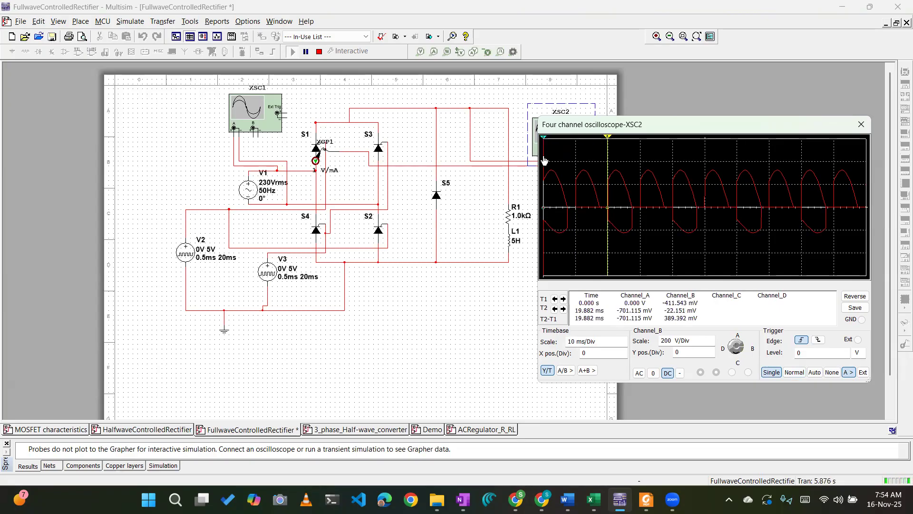
pyautogui.moveTo(544, 160); pyautogui.dragTo(632, 166)
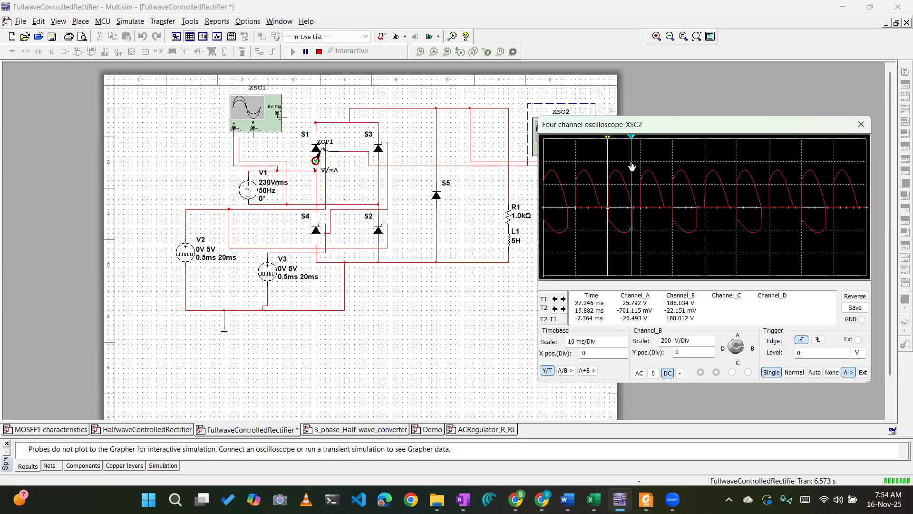
pyautogui.moveTo(631, 166); pyautogui.dragTo(633, 166)
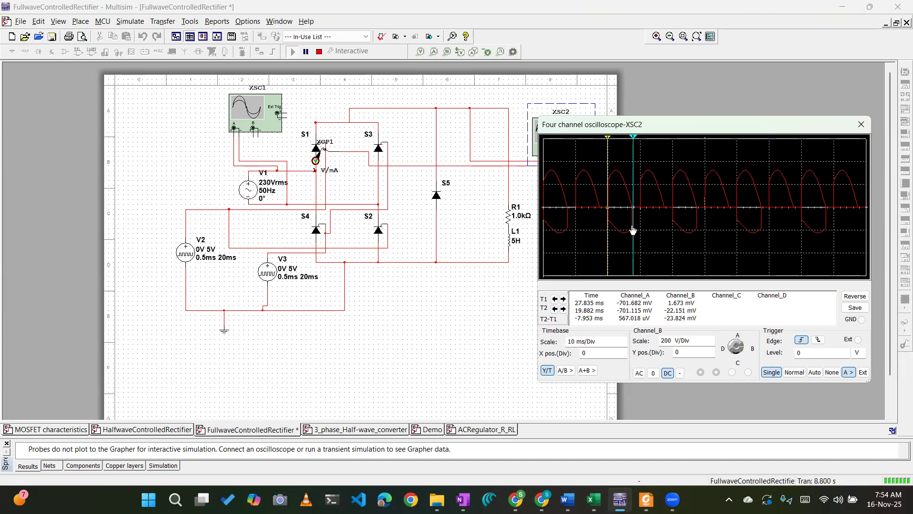
pyautogui.moveTo(633, 231); pyautogui.dragTo(632, 230)
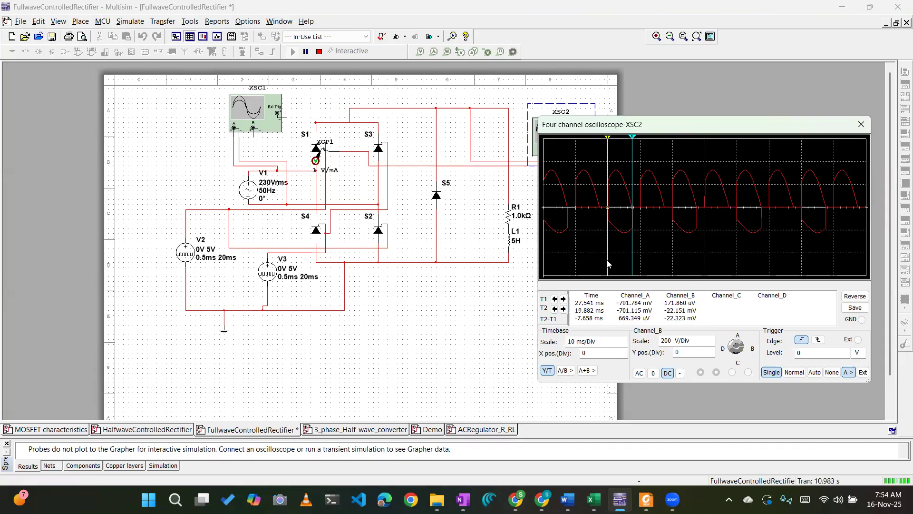
pyautogui.moveTo(608, 264); pyautogui.dragTo(608, 263)
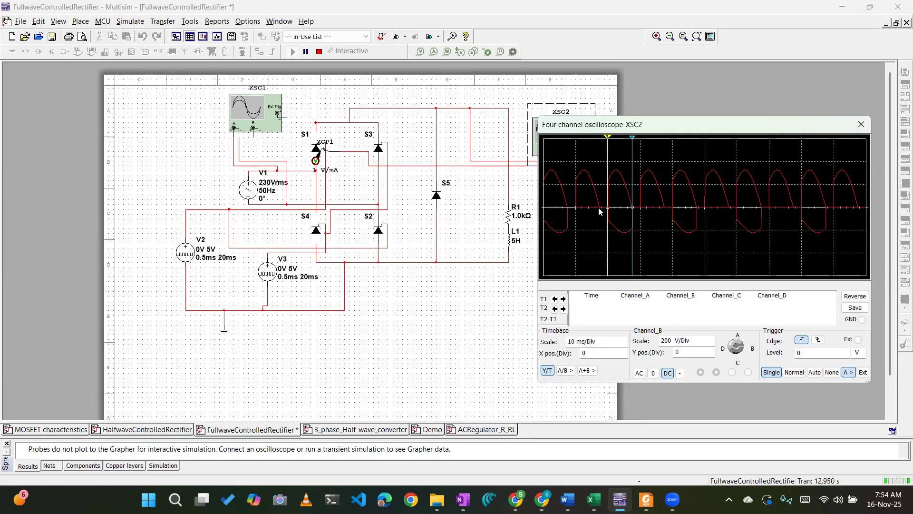
# Stop the simulation and delete the freewheeling diode S5 from across the load.
pyautogui.click(438, 199)
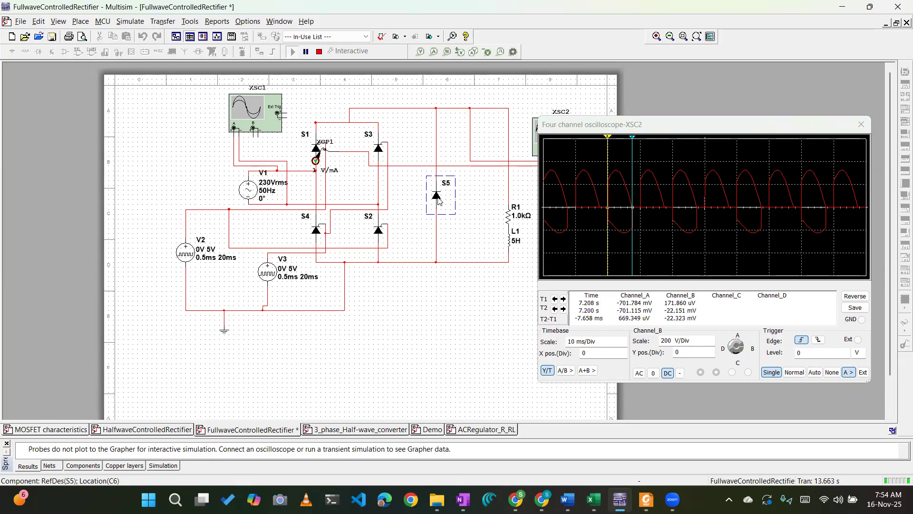
pyautogui.click(319, 51)
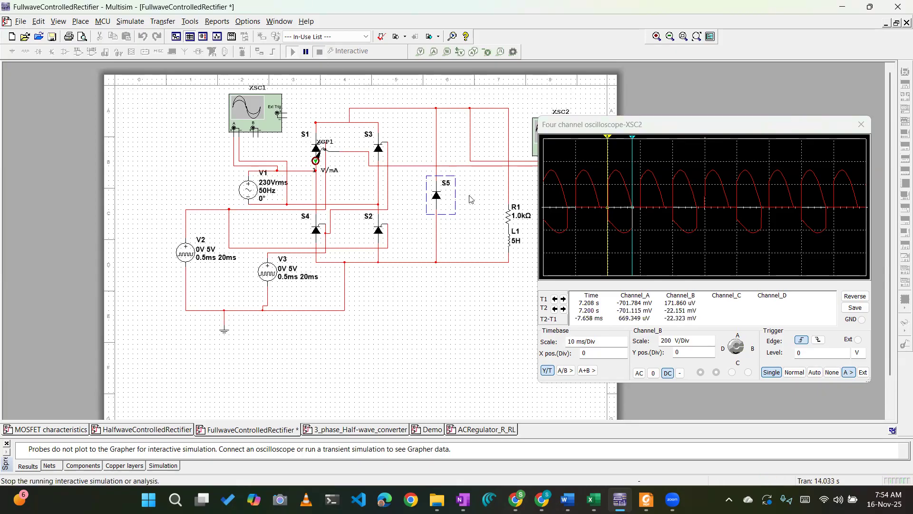
pyautogui.press('Delete')
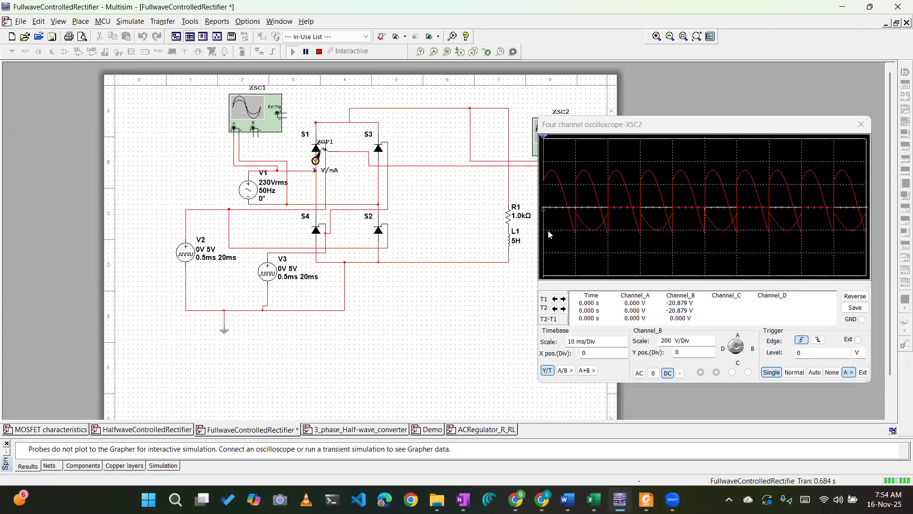
# Mark one S1 conduction period with the XSC2 cursors and set channel B's Y position to -1.8 divisions.
pyautogui.moveTo(544, 230); pyautogui.dragTo(609, 227)
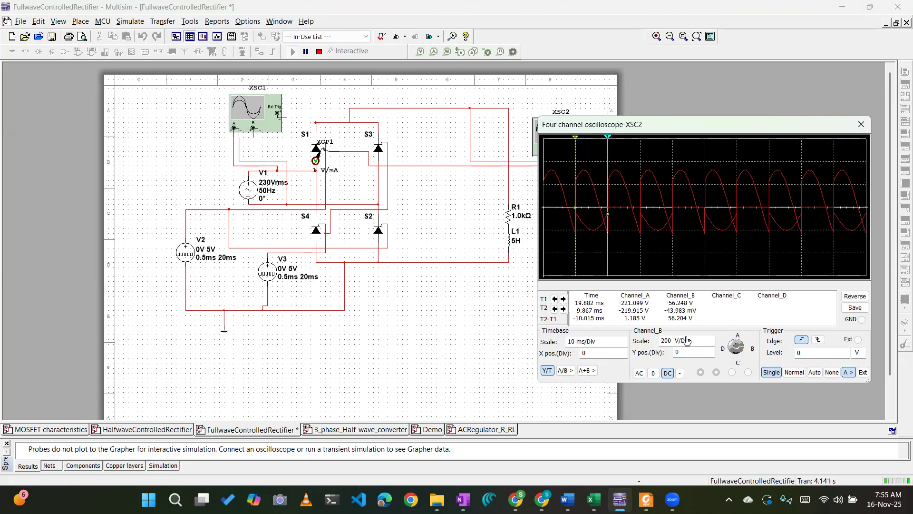
pyautogui.click(711, 355)
pyautogui.click(711, 355)
pyautogui.click(711, 355)
pyautogui.click(711, 355)
pyautogui.click(710, 355)
pyautogui.click(710, 356)
pyautogui.click(710, 355)
pyautogui.click(710, 356)
pyautogui.click(711, 355)
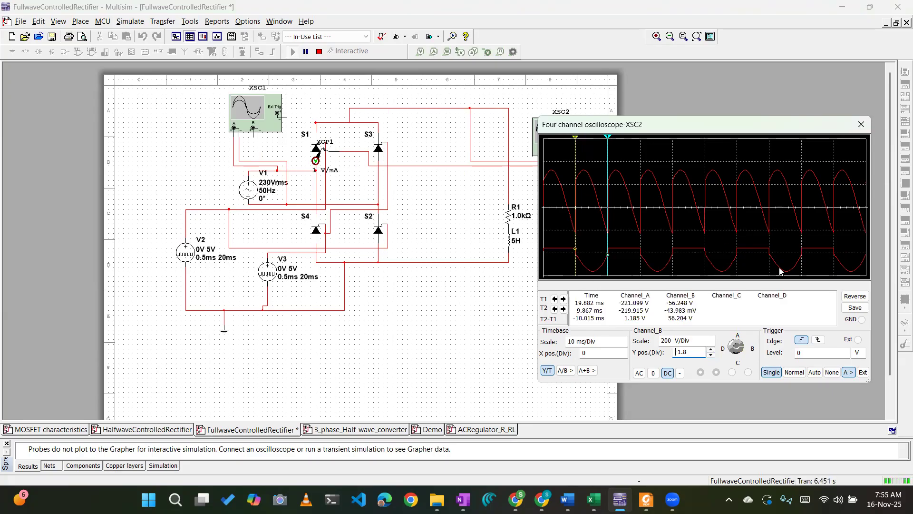
# Stop the simulation, move the reopened XSC2 window below its instrument and restart the simulation.
pyautogui.click(861, 124)
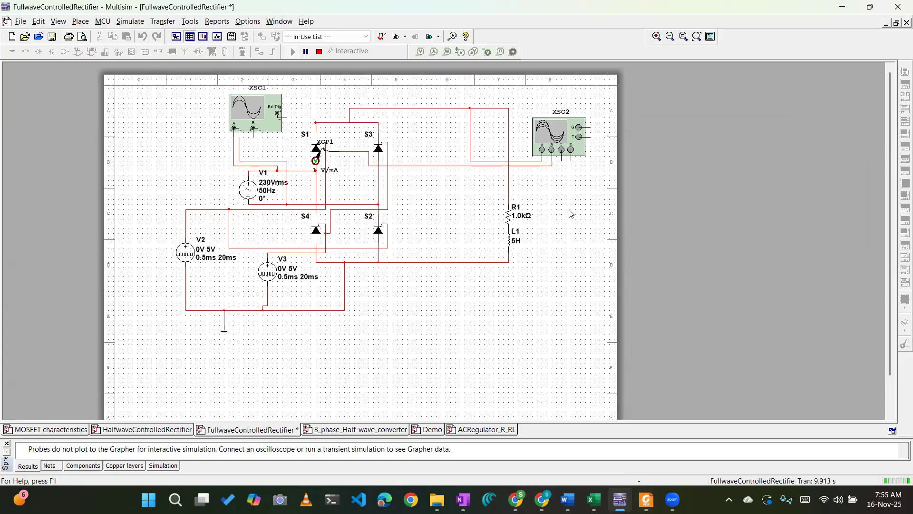
pyautogui.click(319, 52)
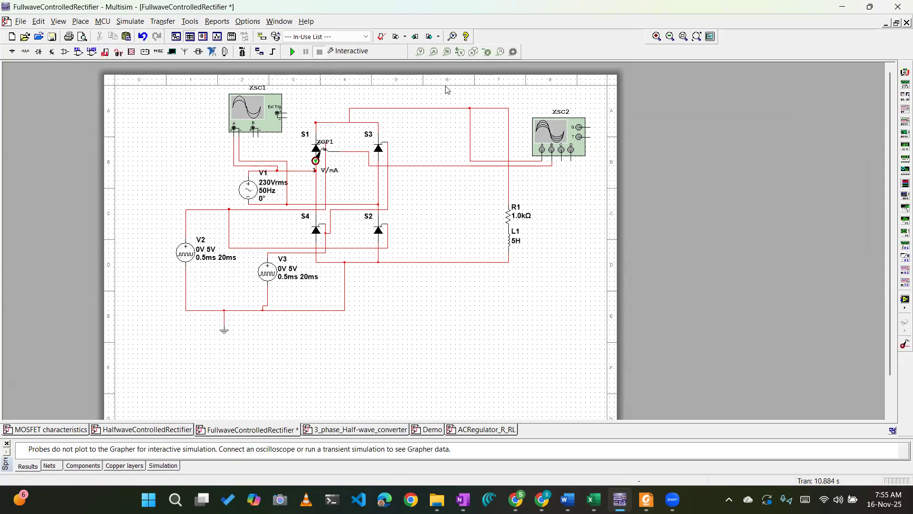
pyautogui.doubleClick(564, 134)
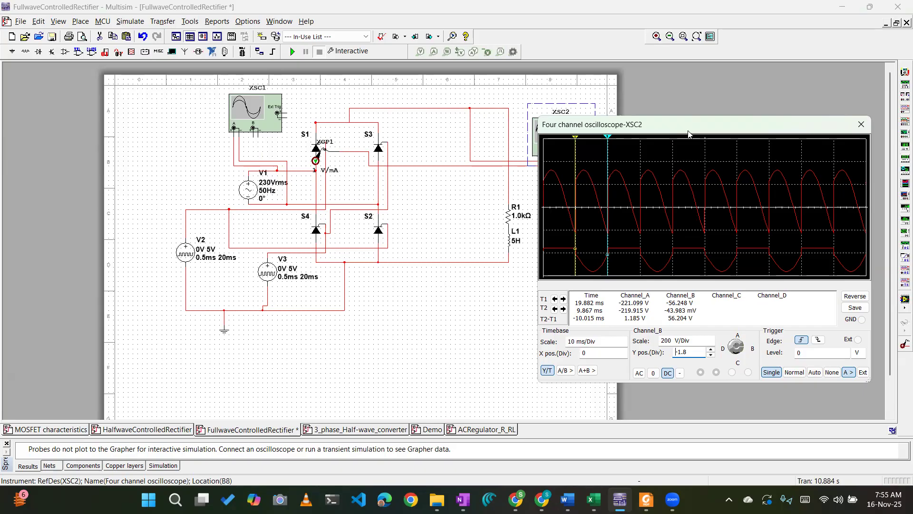
pyautogui.moveTo(688, 133); pyautogui.dragTo(701, 205)
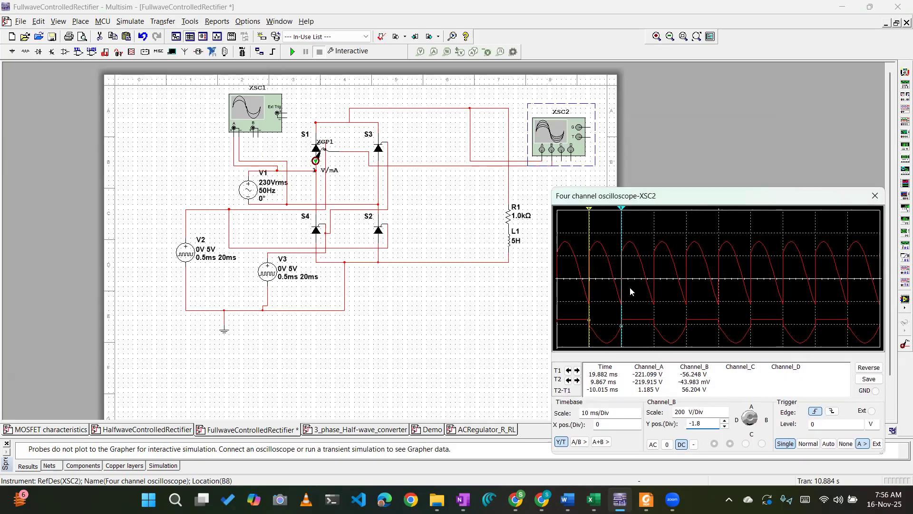
pyautogui.click(704, 139)
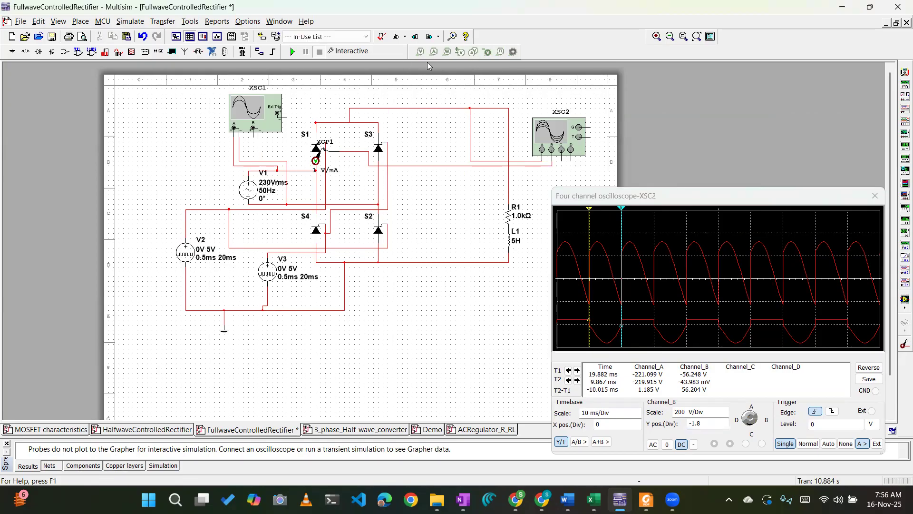
pyautogui.click(289, 50)
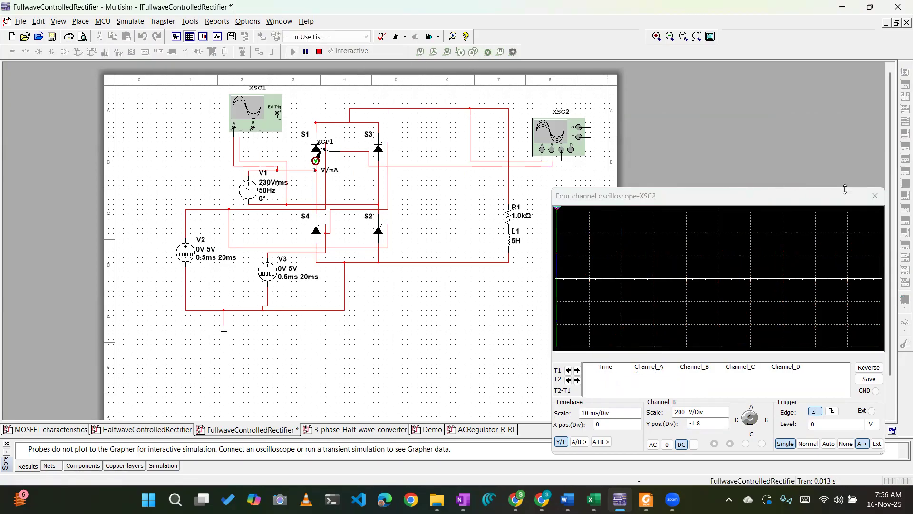
# Place a voltage probe on the load wire just above R1.
pyautogui.click(420, 51)
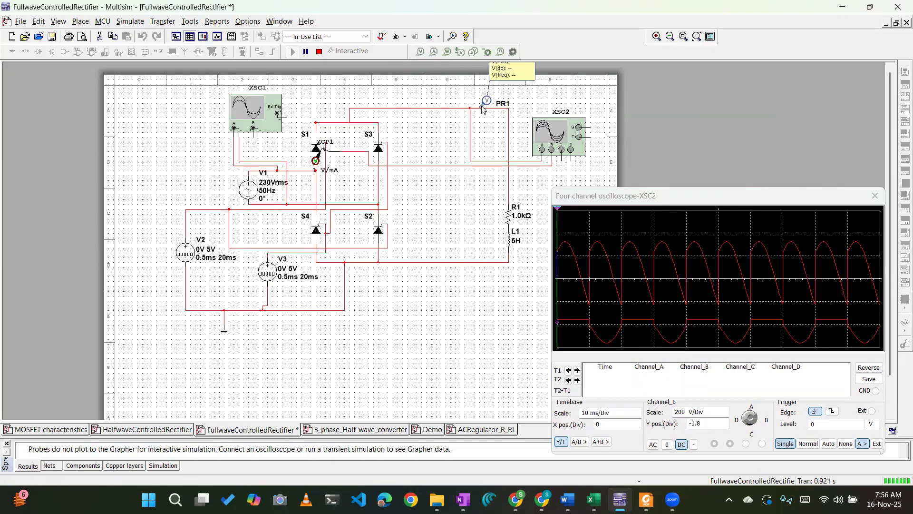
pyautogui.click(511, 190)
pyautogui.moveTo(511, 191); pyautogui.dragTo(511, 190)
pyautogui.click(510, 188)
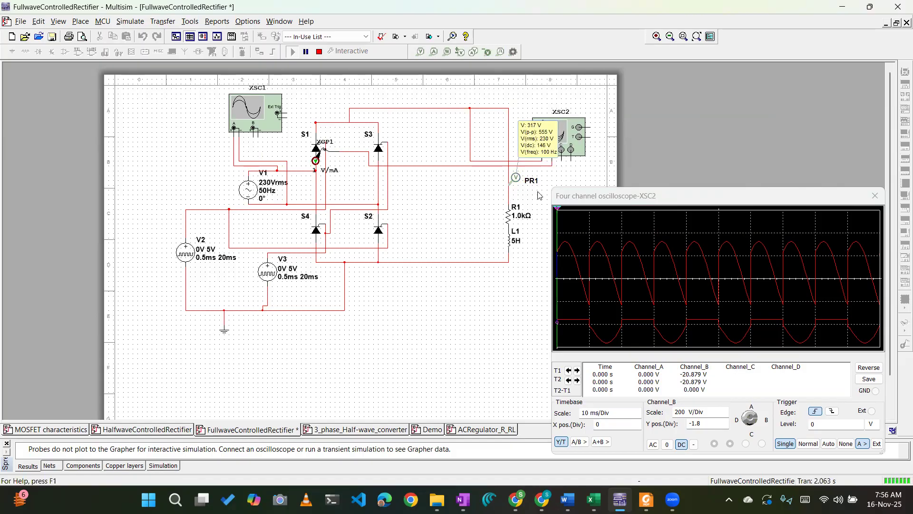
# Add a current probe on the vertical load wire near the top of the R1–L1 branch.
pyautogui.click(432, 53)
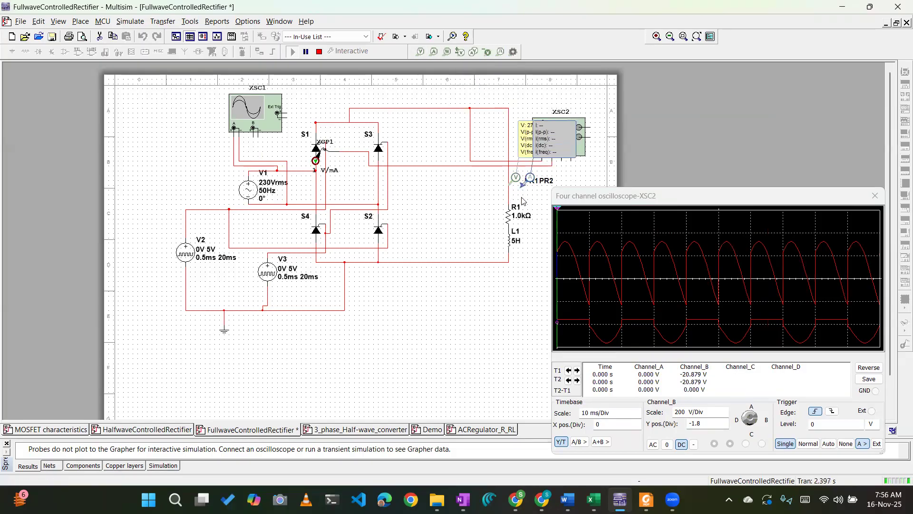
pyautogui.click(513, 261)
pyautogui.moveTo(518, 272); pyautogui.dragTo(508, 135)
pyautogui.click(508, 134)
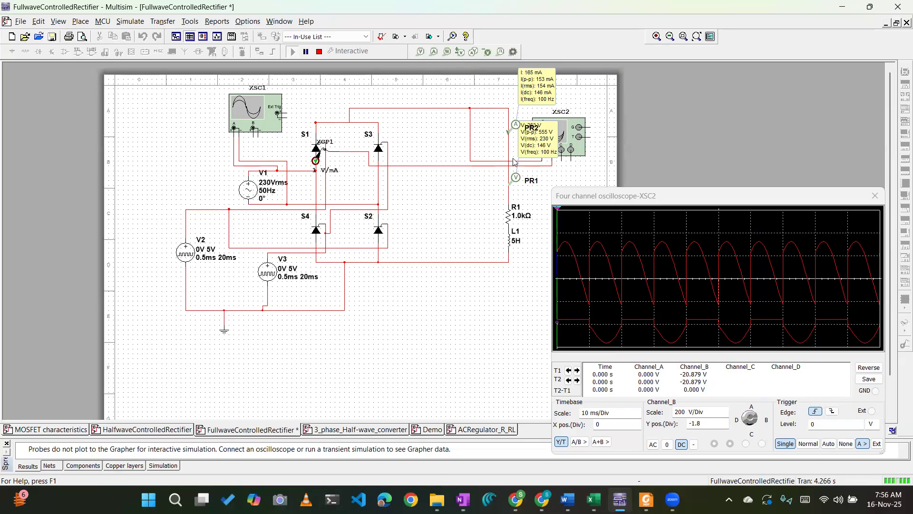
# Reposition the voltage probe and its readout beside R1 and L1 with XSC2 closed, and stop the simulation.
pyautogui.moveTo(515, 179); pyautogui.dragTo(515, 191)
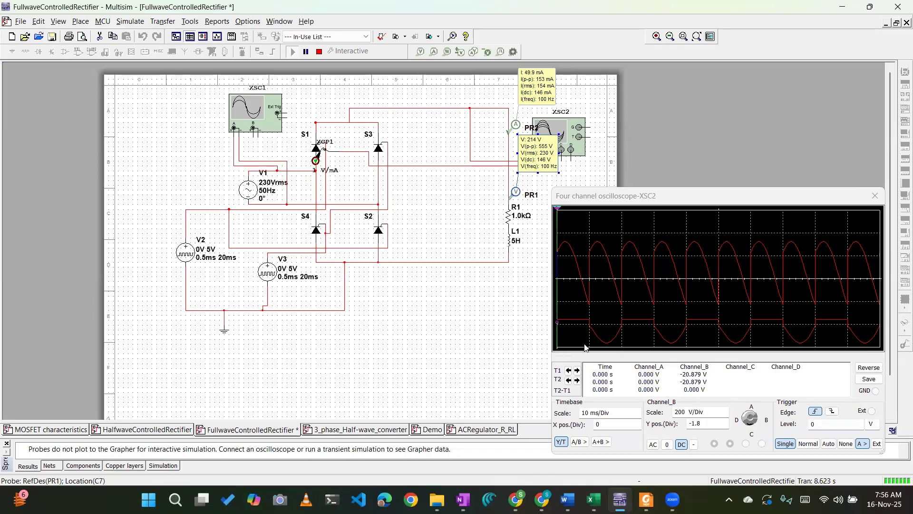
pyautogui.click(784, 199)
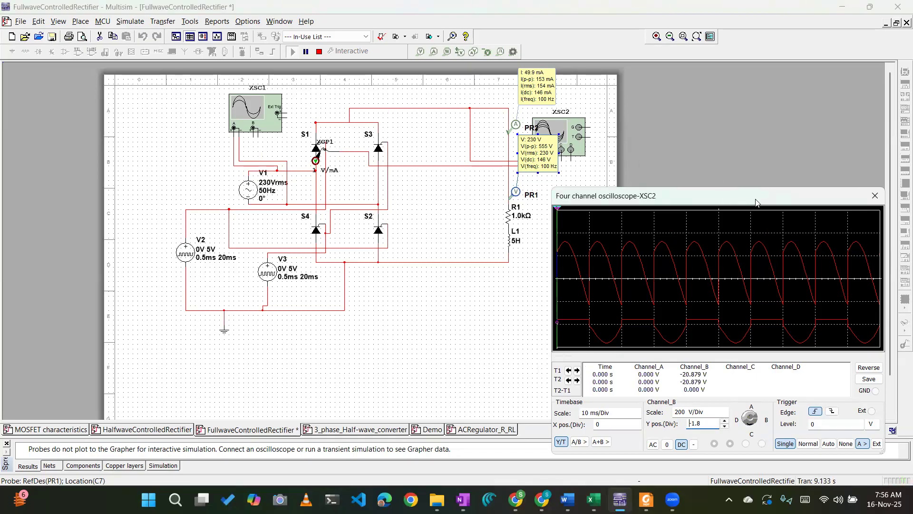
pyautogui.click(875, 196)
pyautogui.click(528, 95)
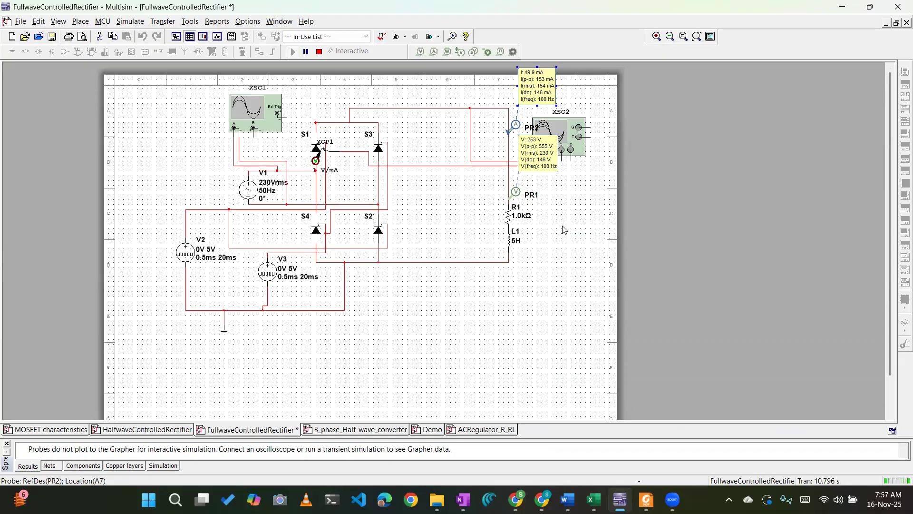
pyautogui.click(552, 169)
pyautogui.moveTo(543, 205); pyautogui.dragTo(576, 239)
pyautogui.click(588, 187)
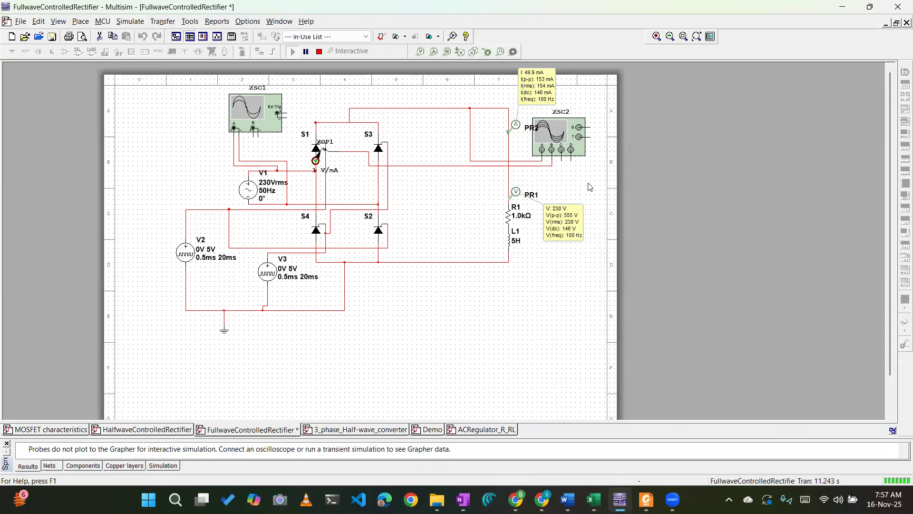
pyautogui.click(320, 52)
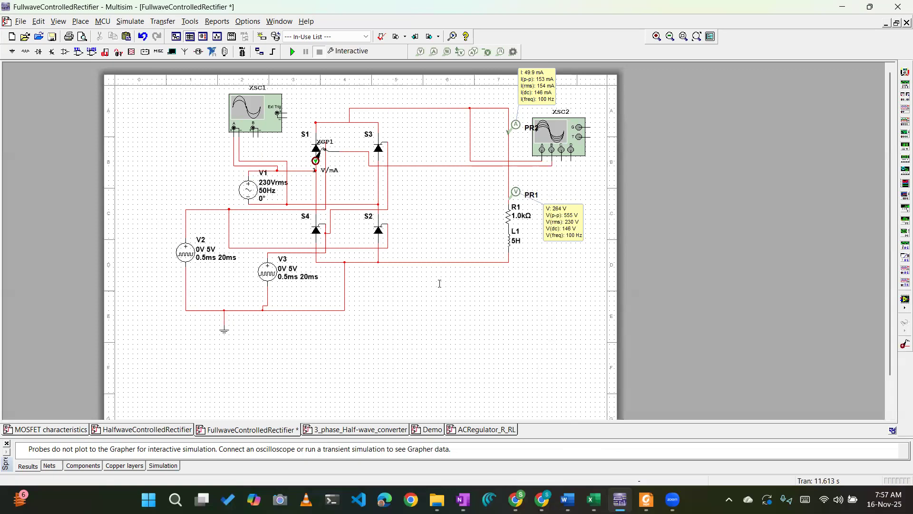
# Switch to the Power Electronics Lab rubric in Word and review the marks criteria, especially Calculation from results (Q&A).
pyautogui.hotkey('alt', 'Tab')
pyautogui.scroll(-3, 300, 206)
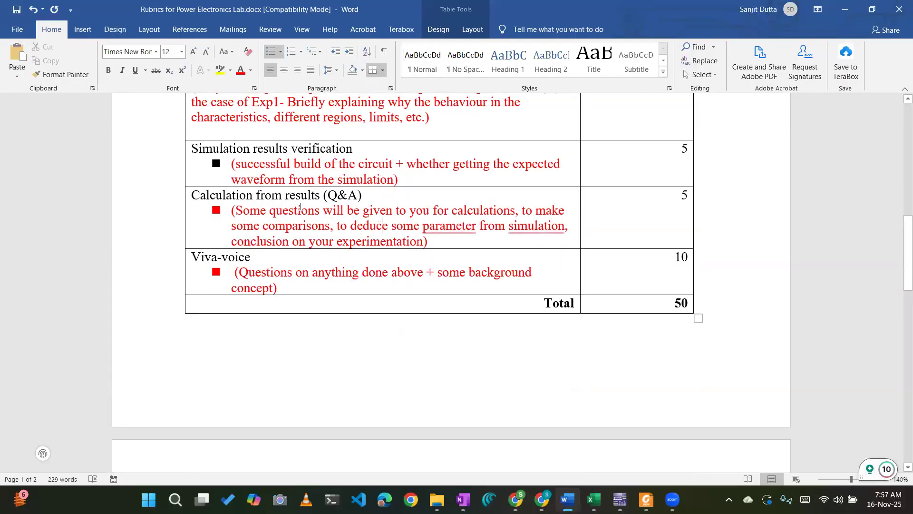
pyautogui.doubleClick(273, 214)
pyautogui.click(323, 215)
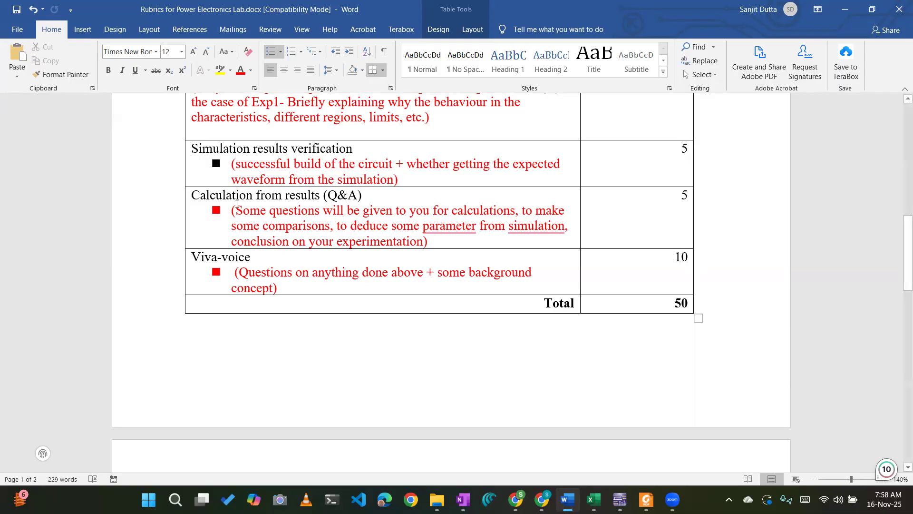
pyautogui.moveTo(264, 210); pyautogui.dragTo(428, 240)
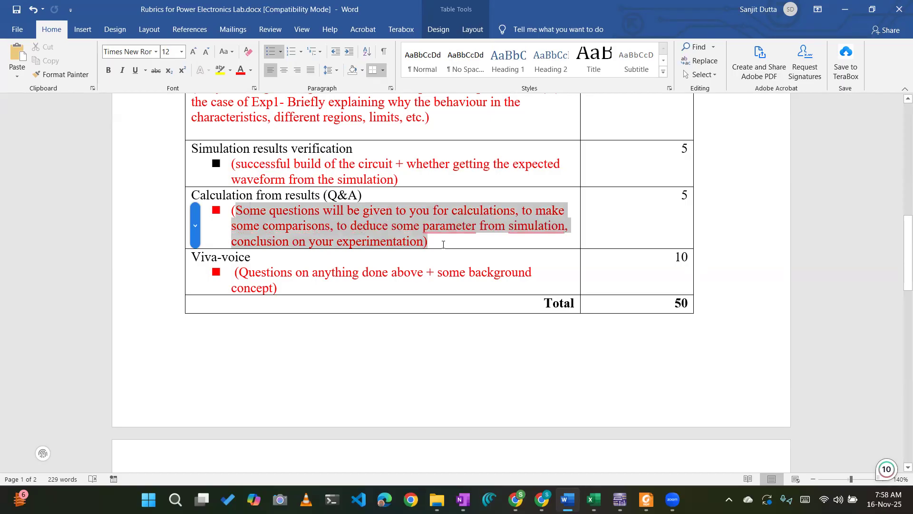
pyautogui.click(299, 225)
pyautogui.scroll(4, 337, 214)
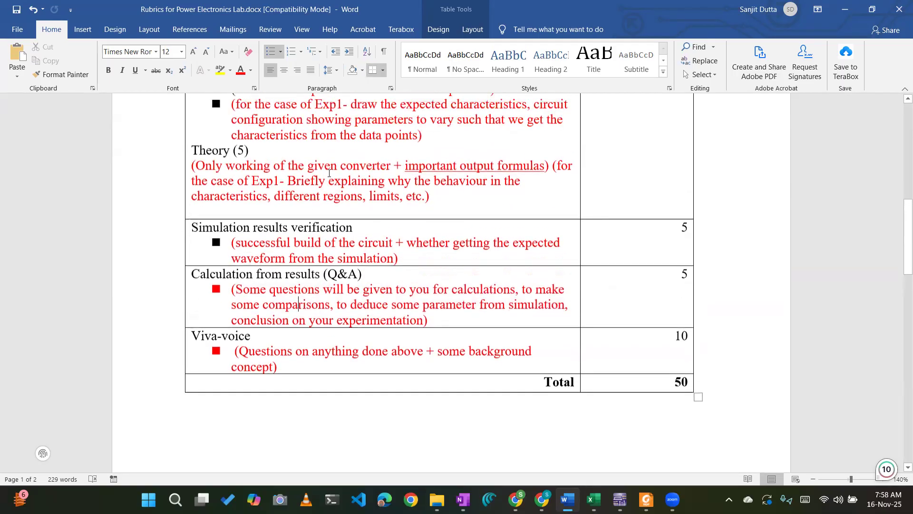
pyautogui.scroll(-1, 320, 269)
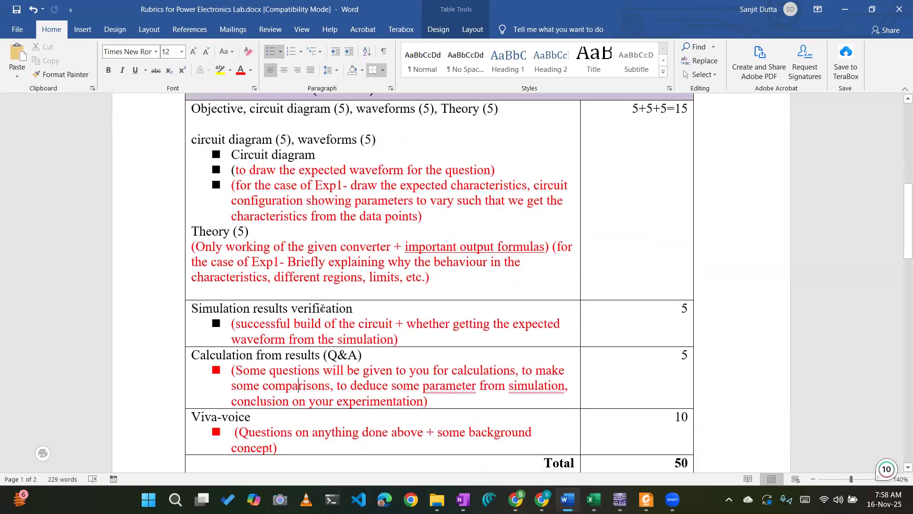
pyautogui.scroll(-3, 379, 320)
pyautogui.scroll(7, 378, 320)
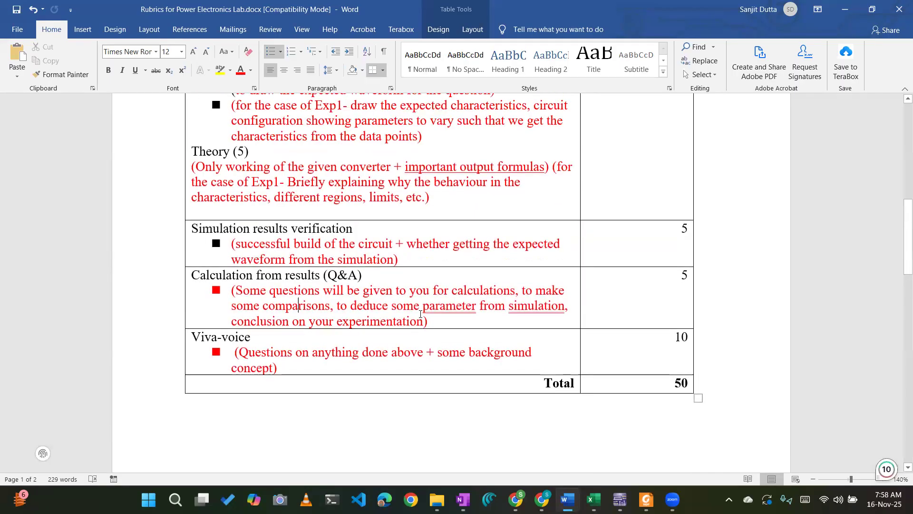
pyautogui.scroll(2, 566, 432)
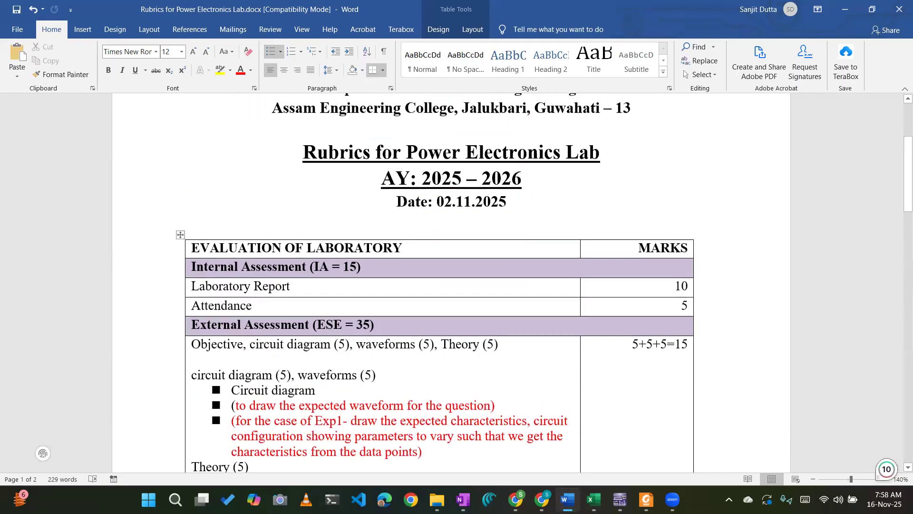
# Return to Multisim, open the HalfwaveControlledRectifier design and shift pulse source V2 slightly to the left.
pyautogui.hotkey('alt', 'Tab')
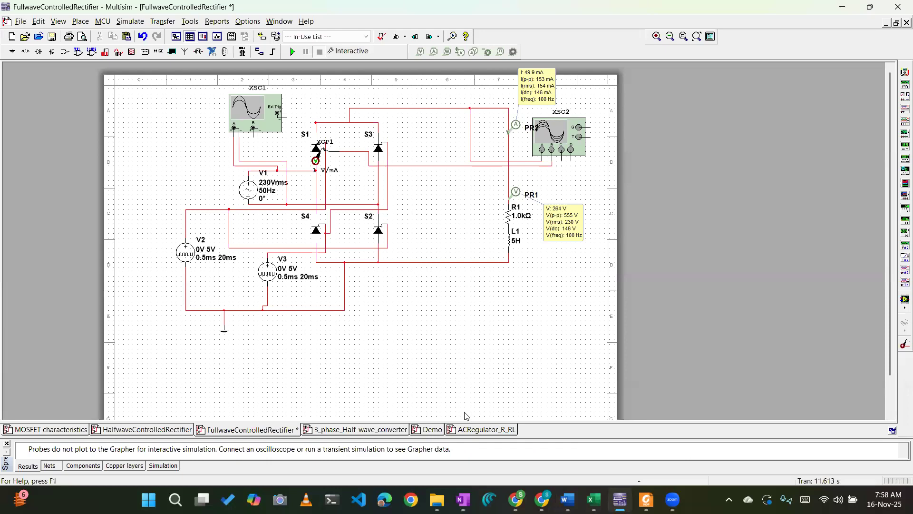
pyautogui.click(143, 429)
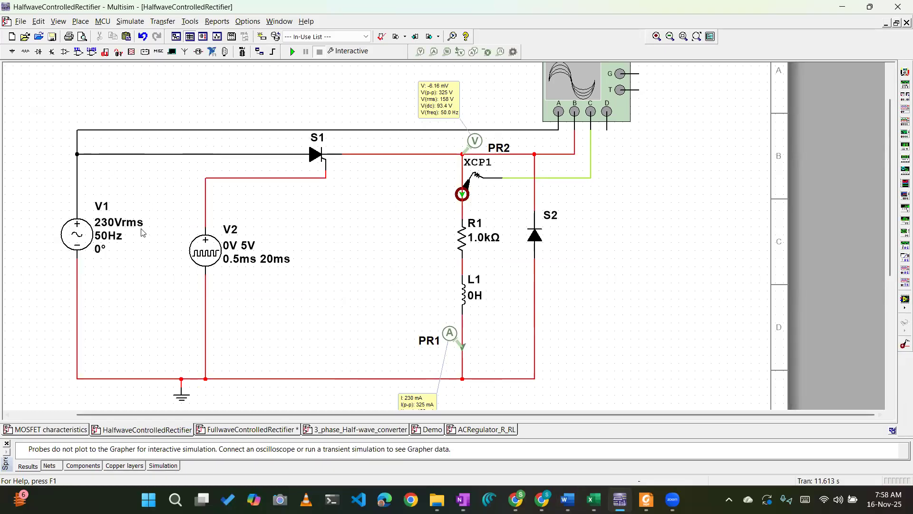
pyautogui.click(207, 247)
pyautogui.moveTo(207, 249)
pyautogui.mouseDown()
pyautogui.moveTo(216, 256)
pyautogui.moveTo(200, 248)
pyautogui.mouseUp()
pyautogui.click(319, 260)
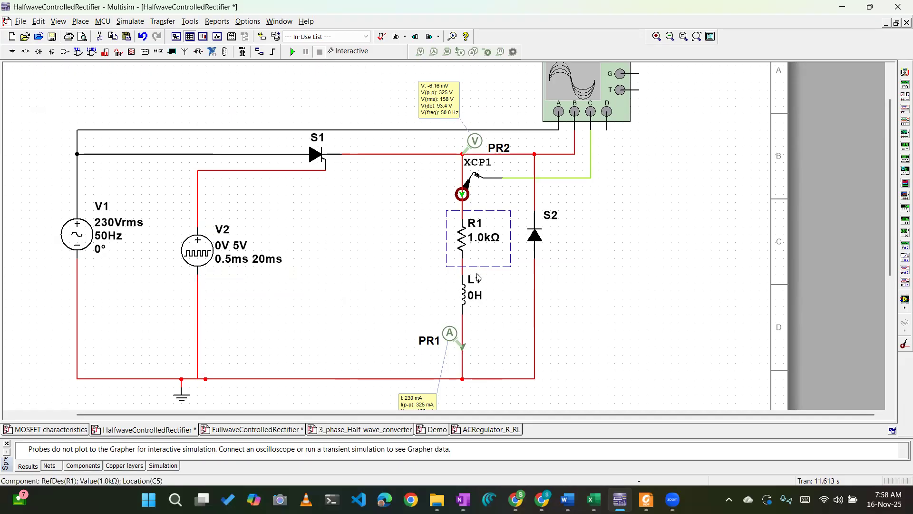
# Inspect the inductance value of L1 in the load branch without changing it.
pyautogui.click(470, 298)
pyautogui.click(464, 245)
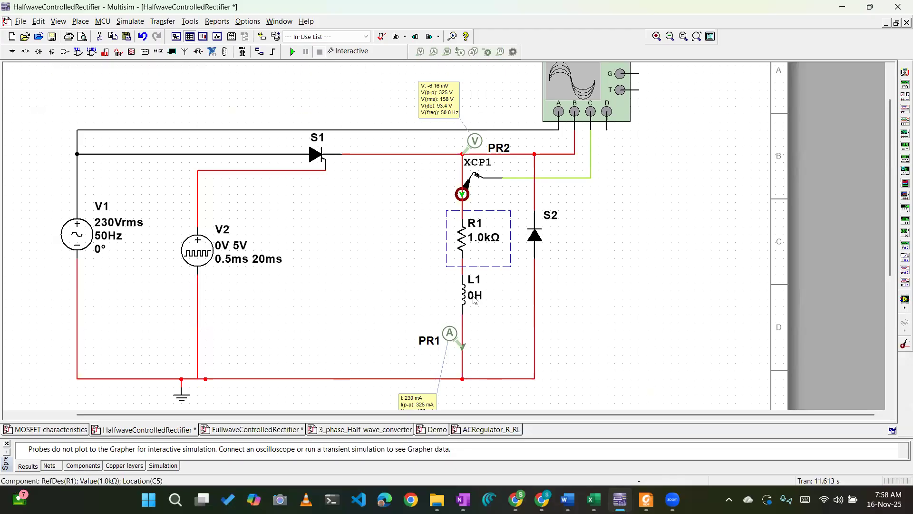
pyautogui.click(474, 300)
pyautogui.doubleClick(474, 299)
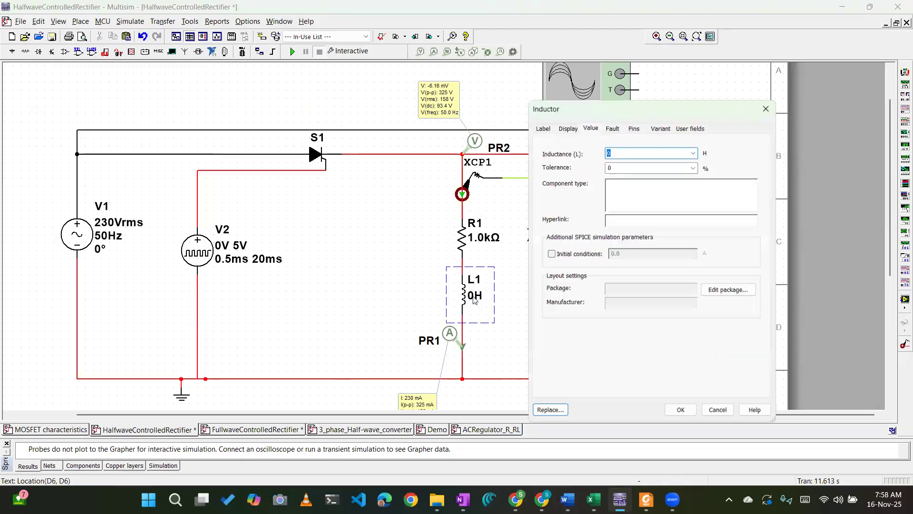
pyautogui.click(766, 108)
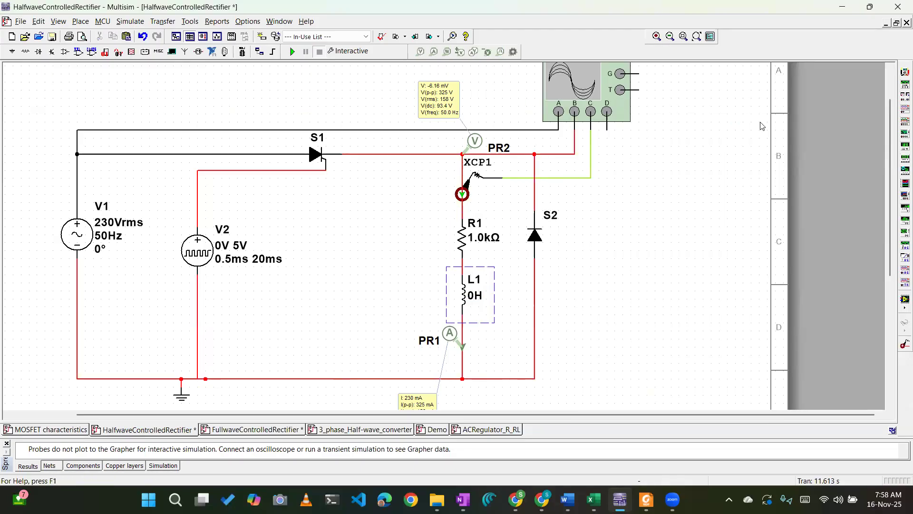
# Move the freewheeling diode S2 down its branch so that it sits beside L1.
pyautogui.click(589, 285)
pyautogui.moveTo(531, 242); pyautogui.dragTo(531, 283)
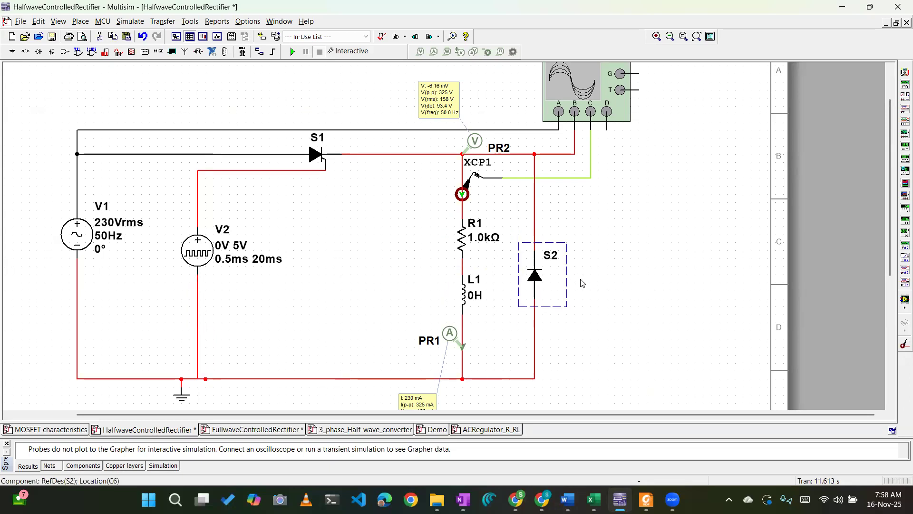
pyautogui.click(566, 229)
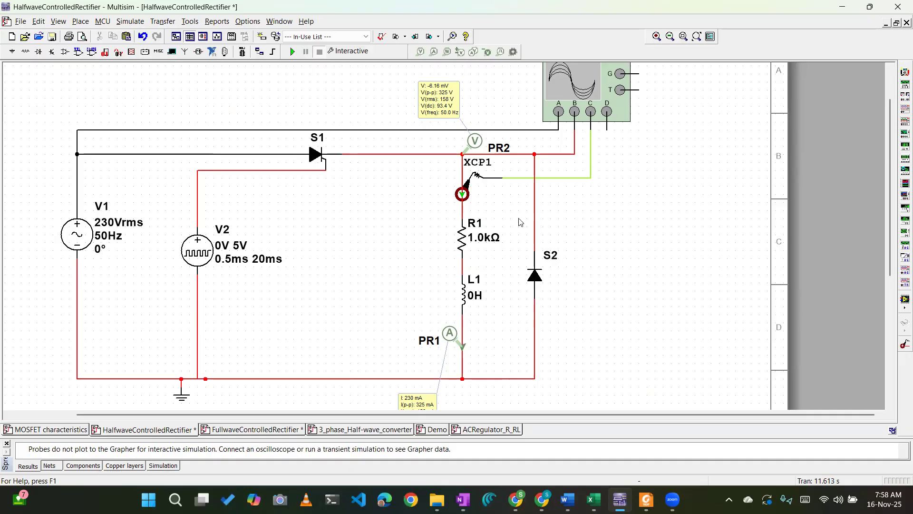
# Delete the freewheeling diode S2 from across the load and undo the deletion.
pyautogui.click(540, 280)
pyautogui.press('Delete')
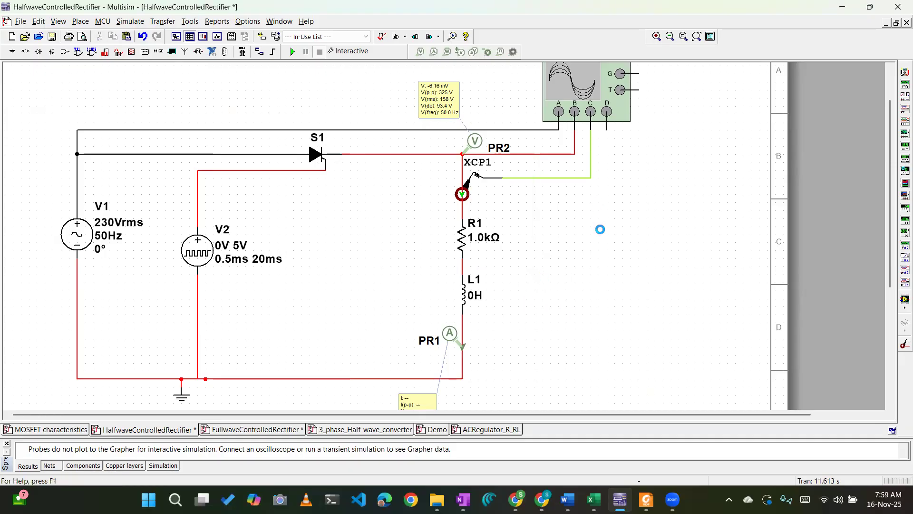
pyautogui.hotkey('ctrl', 'z')
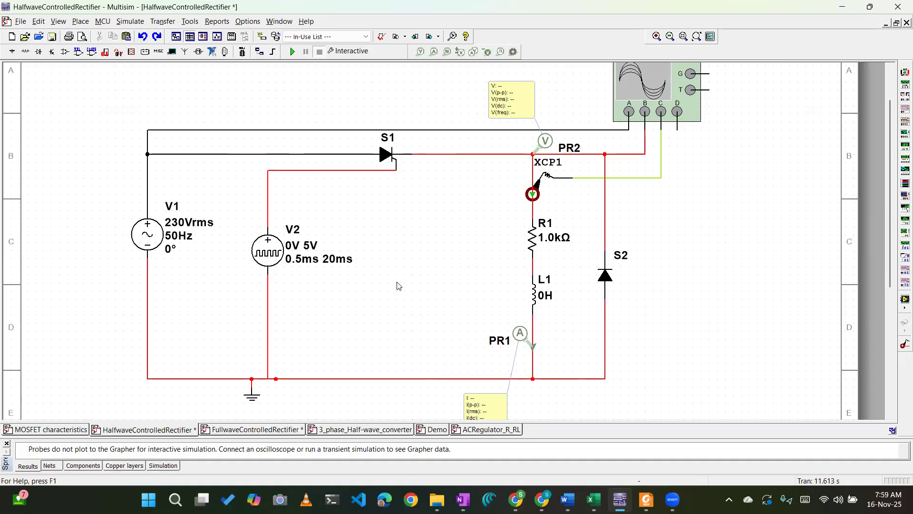
# Open the ACRegulator_R_RL design, bring up its XSC2 oscilloscope and run the simulation.
pyautogui.click(474, 427)
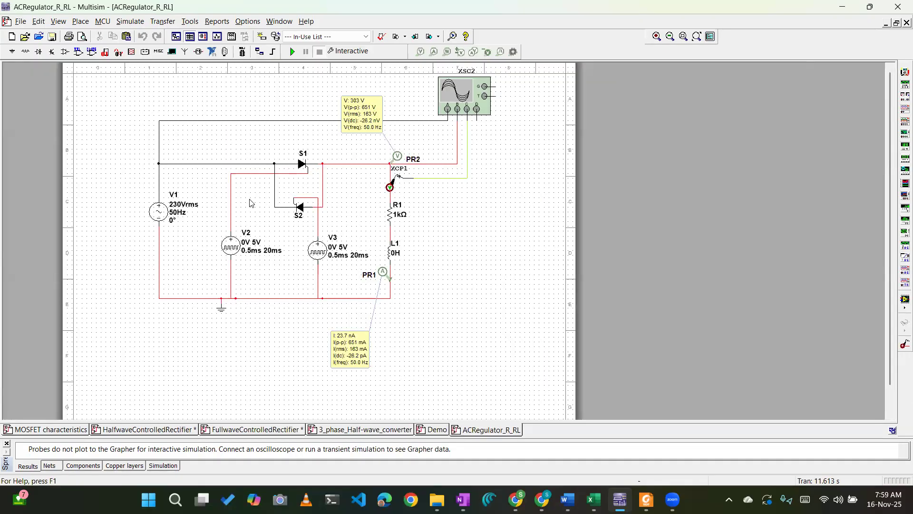
pyautogui.click(300, 212)
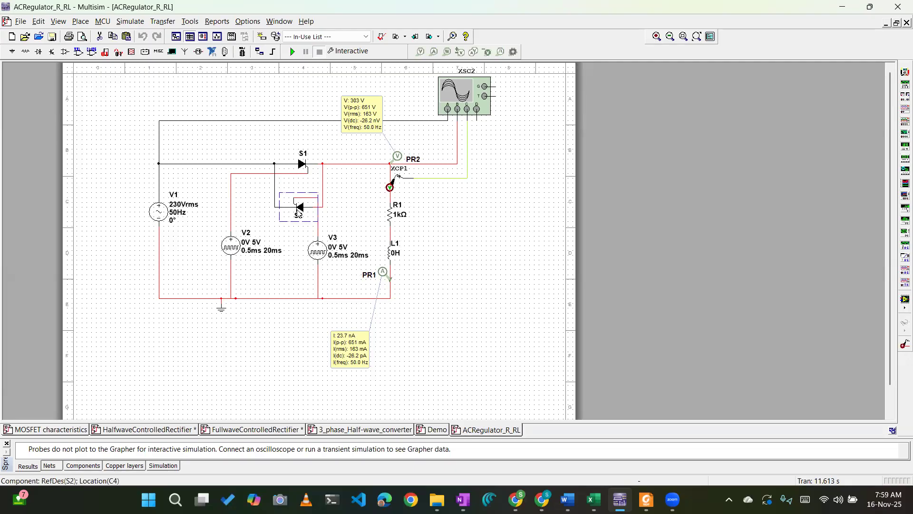
pyautogui.doubleClick(476, 101)
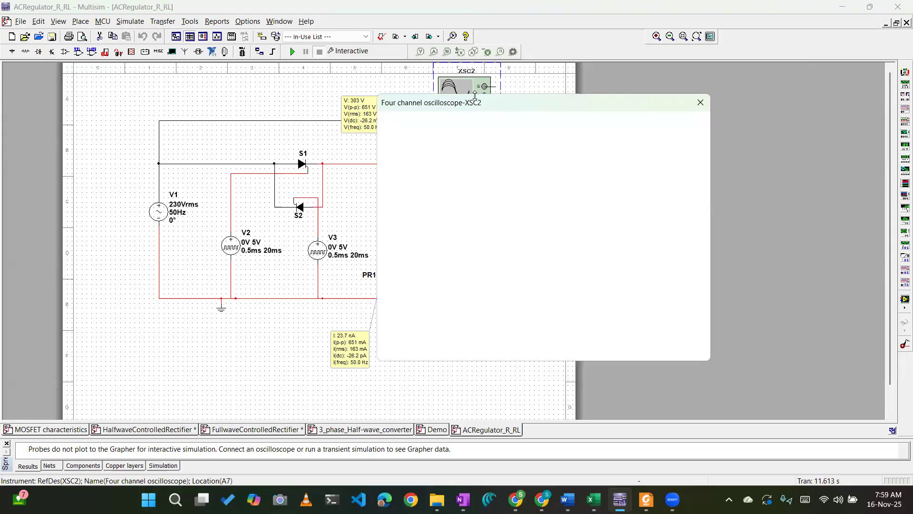
pyautogui.click(292, 51)
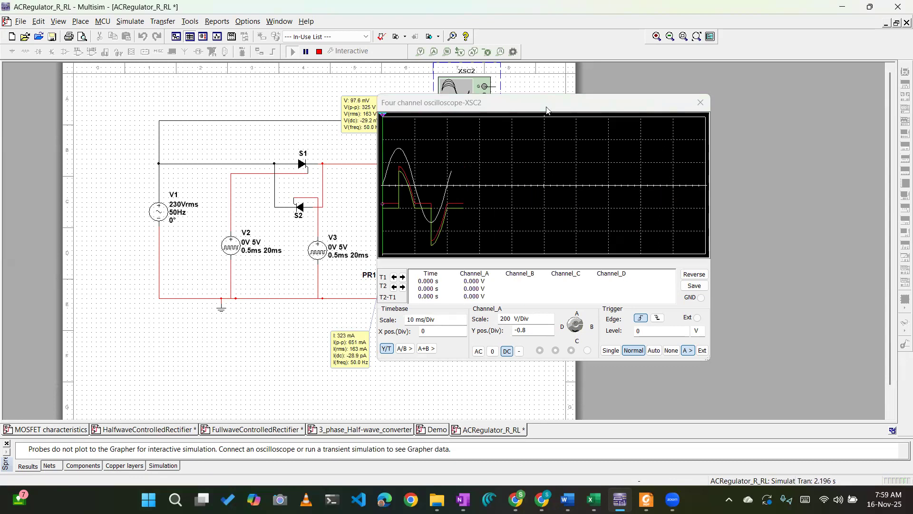
# Move the XSC2 oscilloscope window clear of the AC regulator schematic so that the circuit and probes can be read beside the waveforms.
pyautogui.moveTo(543, 105); pyautogui.dragTo(554, 110)
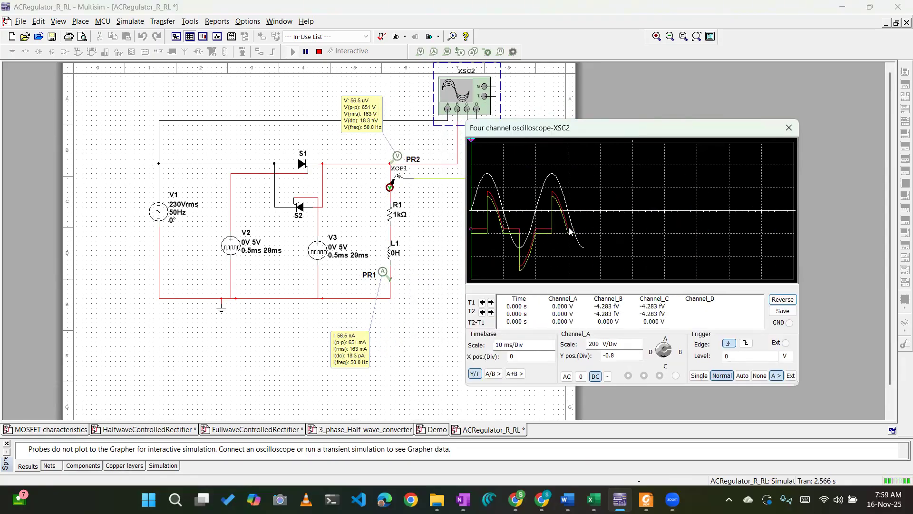
pyautogui.moveTo(533, 135); pyautogui.dragTo(546, 179)
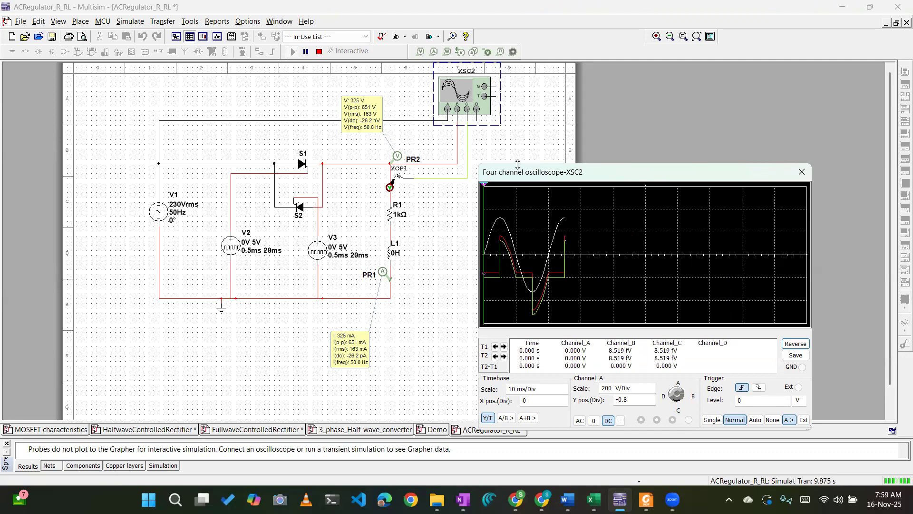
pyautogui.moveTo(505, 174); pyautogui.dragTo(497, 118)
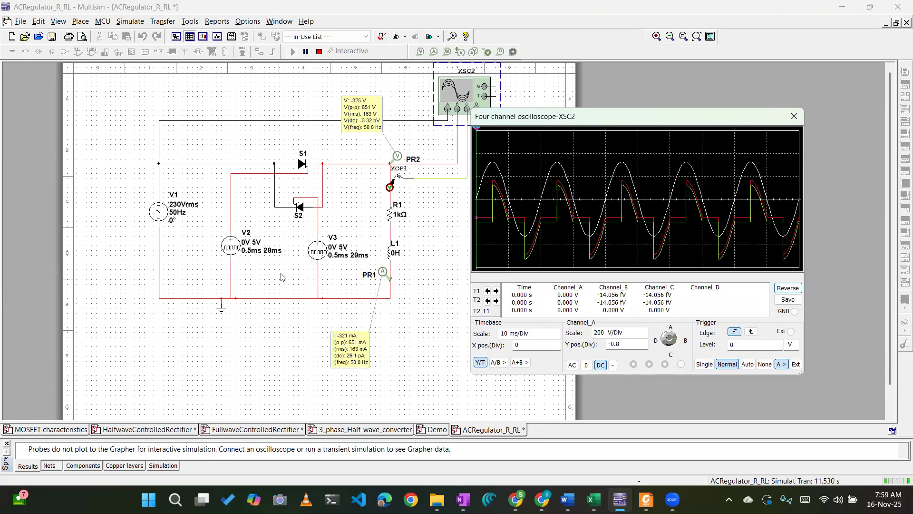
pyautogui.moveTo(566, 123); pyautogui.dragTo(603, 150)
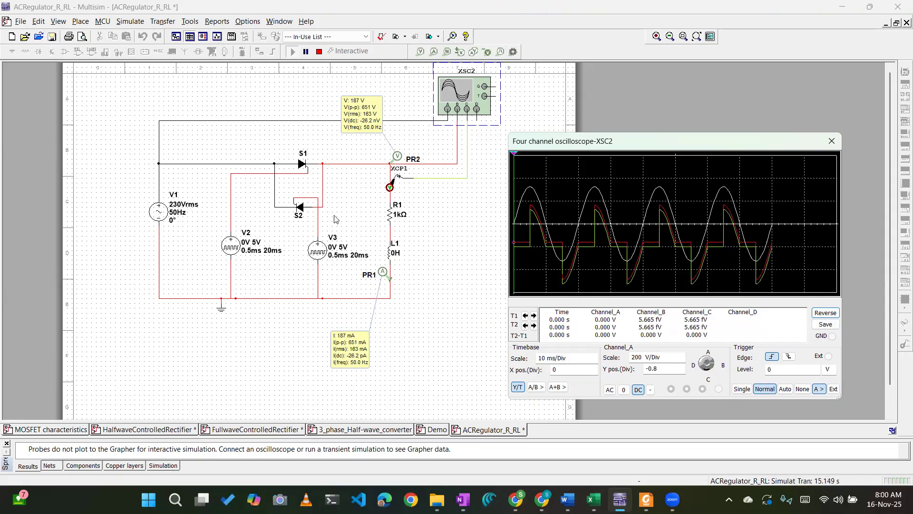
# Compare the roles of thyristors S1 and S2 with the waveforms, check the PR2 voltage readings and close the XSC2 oscilloscope.
pyautogui.click(303, 167)
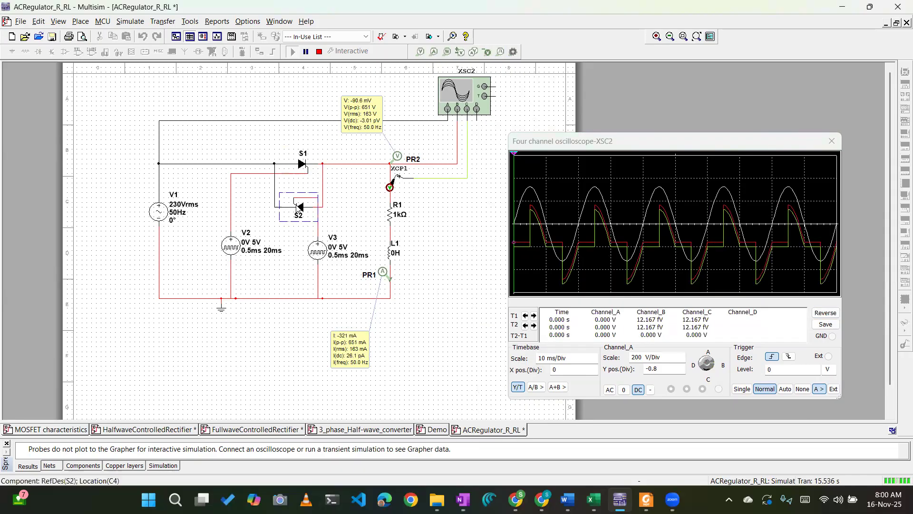
pyautogui.click(418, 222)
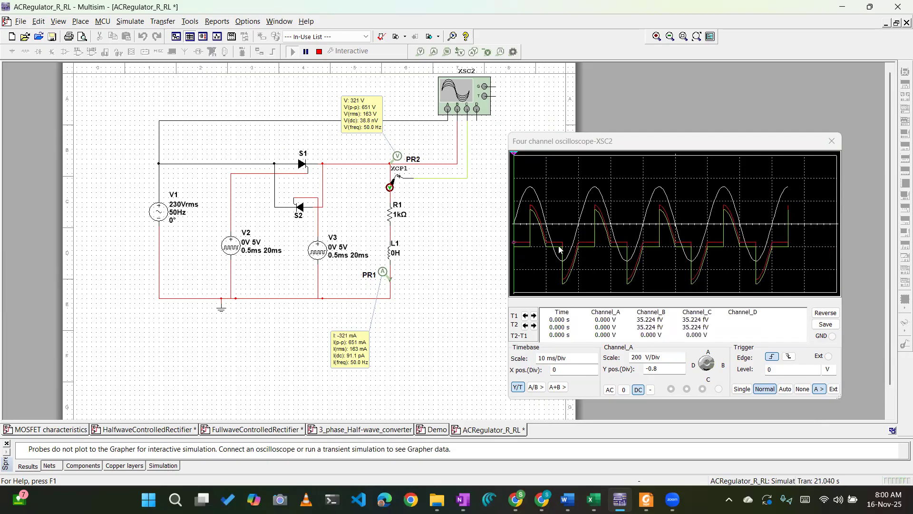
pyautogui.click(298, 208)
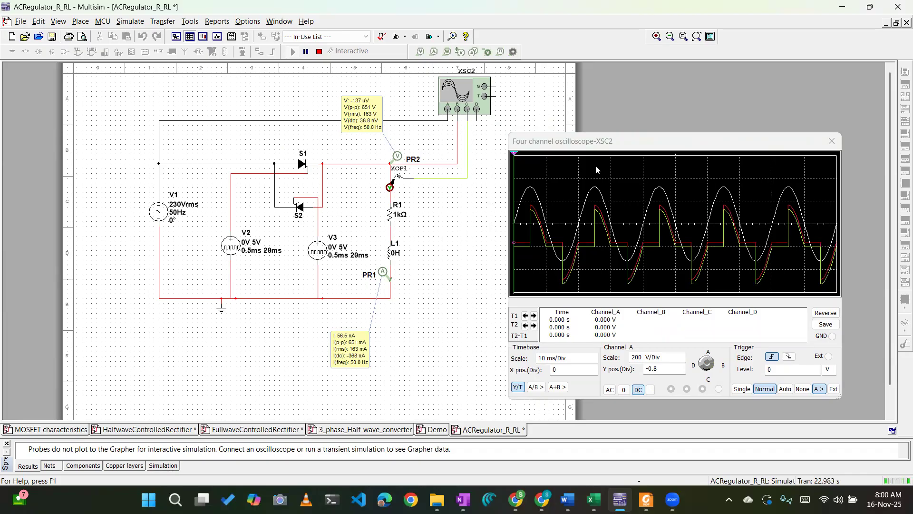
pyautogui.moveTo(559, 143); pyautogui.dragTo(514, 135)
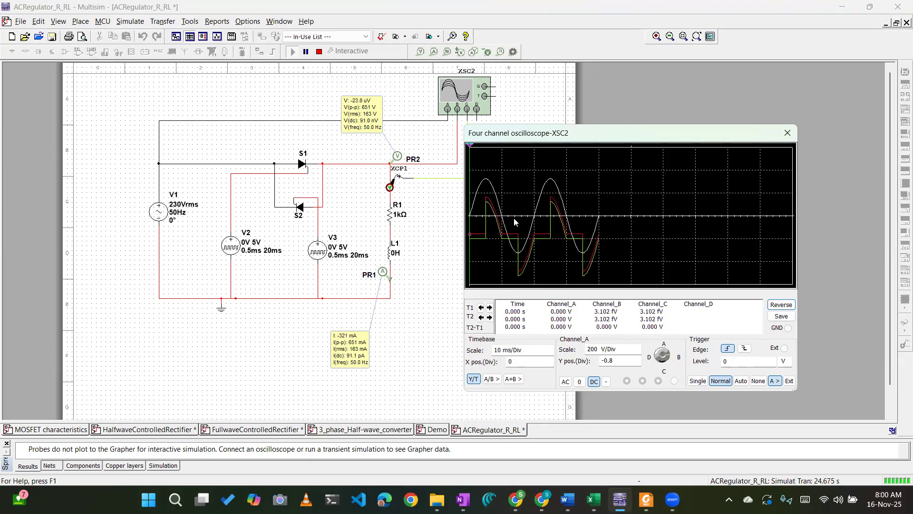
pyautogui.click(355, 117)
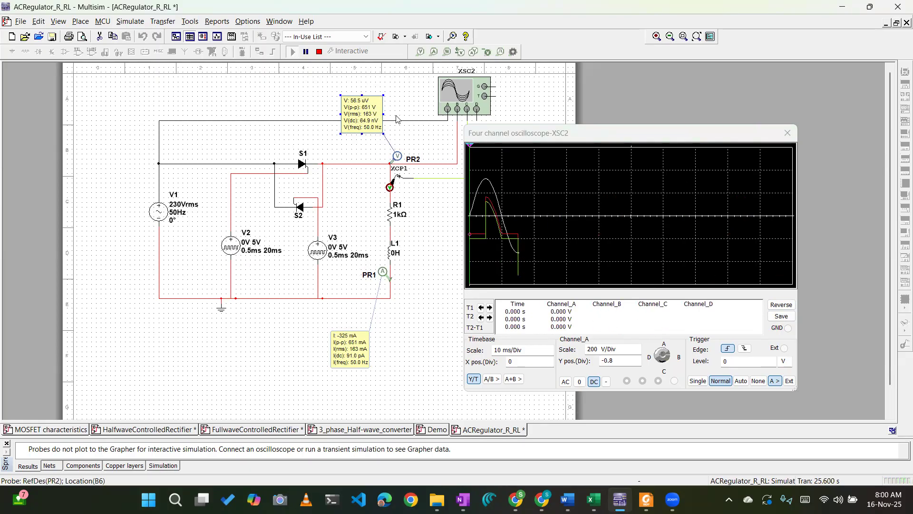
pyautogui.click(788, 137)
# Open the 3_phase_Half-wave_converter design and examine the three-phase supply, the load and firing controller U1.
pyautogui.click(361, 430)
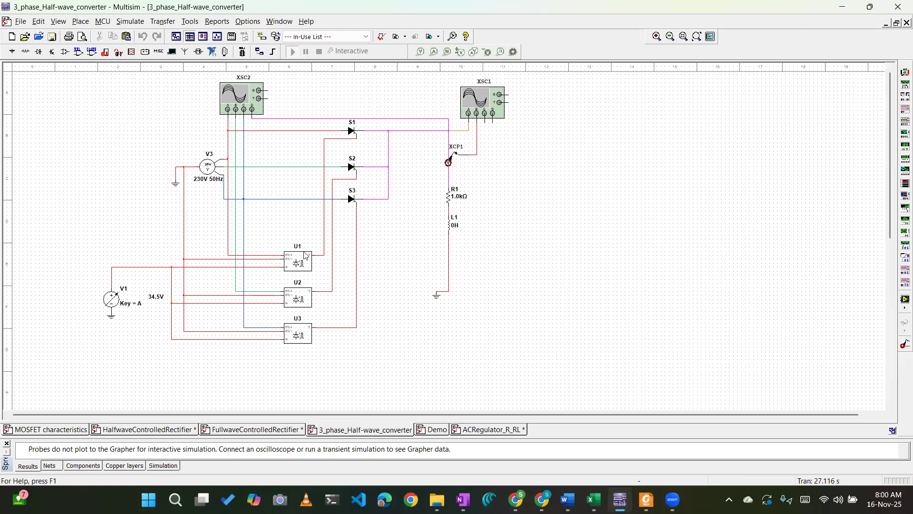
pyautogui.click(295, 257)
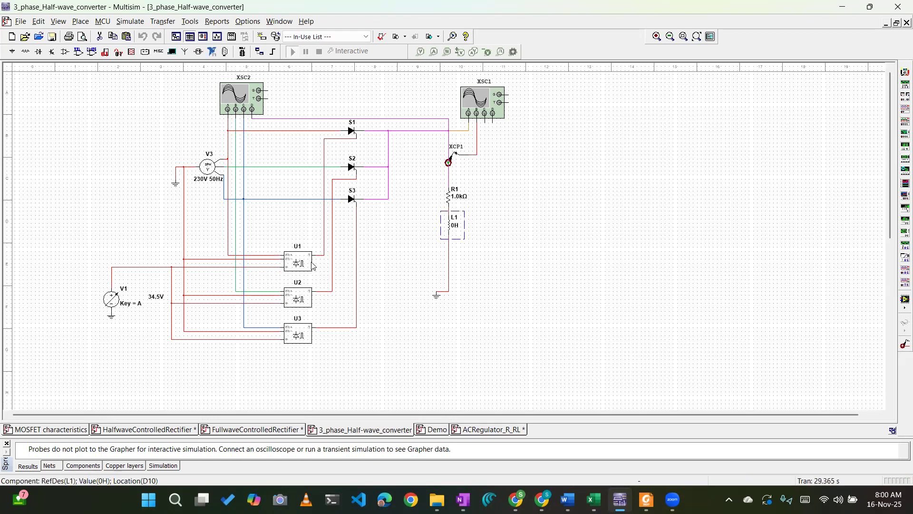
pyautogui.click(222, 131)
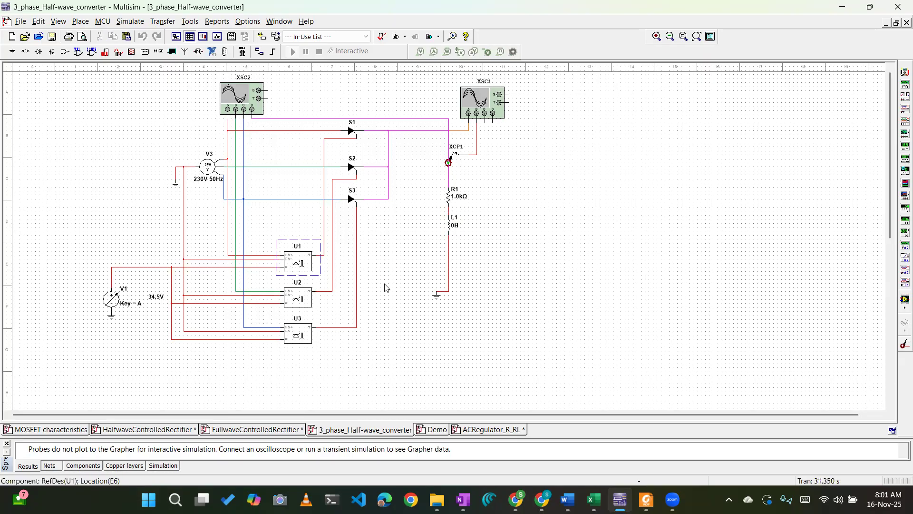
pyautogui.click(305, 263)
# Stop the ACRegulator_R_RL simulation and run the 3_phase_Half-wave_converter simulation with its XSC1 oscilloscope open.
pyautogui.click(488, 428)
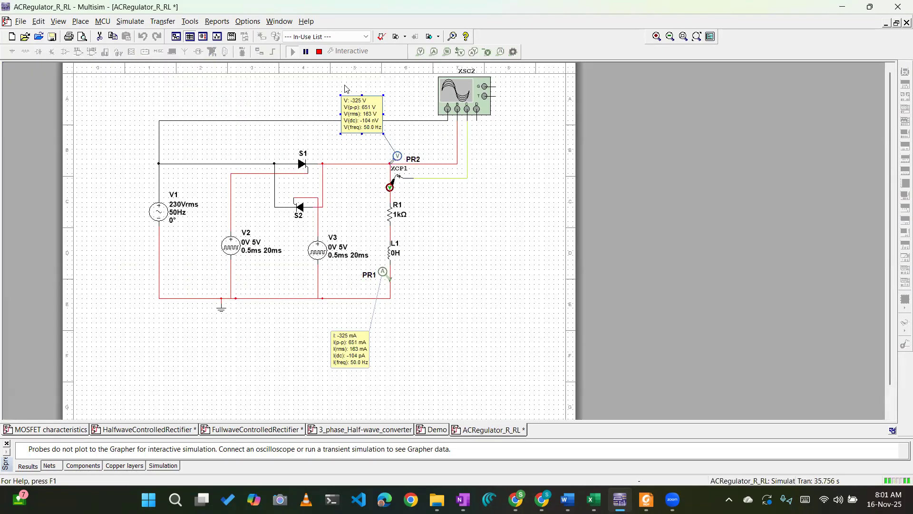
pyautogui.click(319, 53)
pyautogui.click(343, 429)
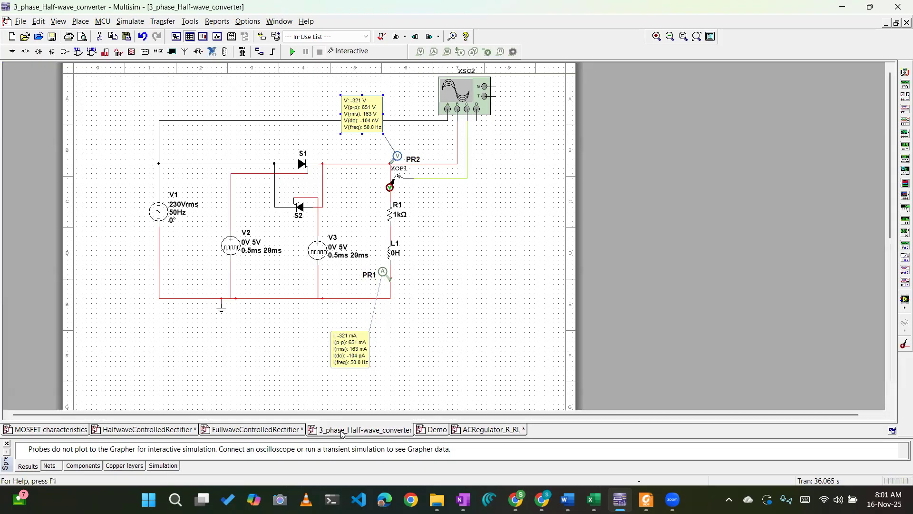
pyautogui.click(292, 51)
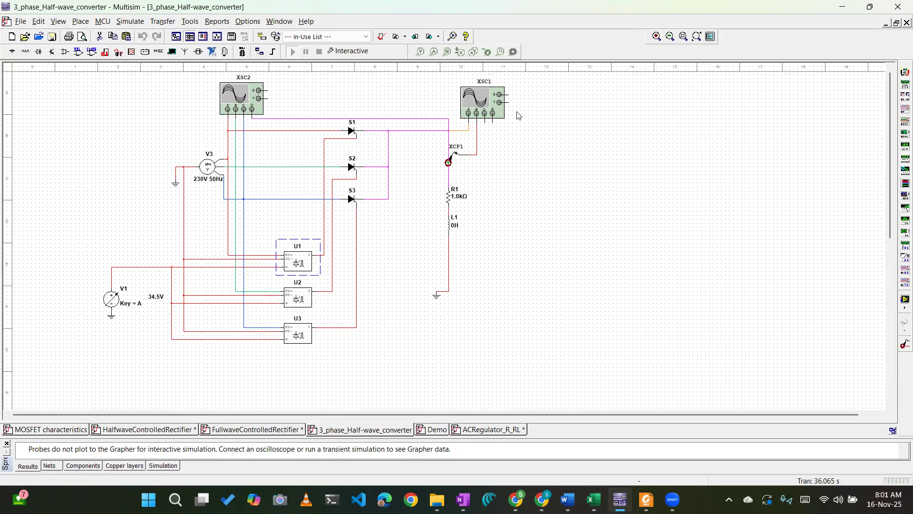
pyautogui.doubleClick(483, 101)
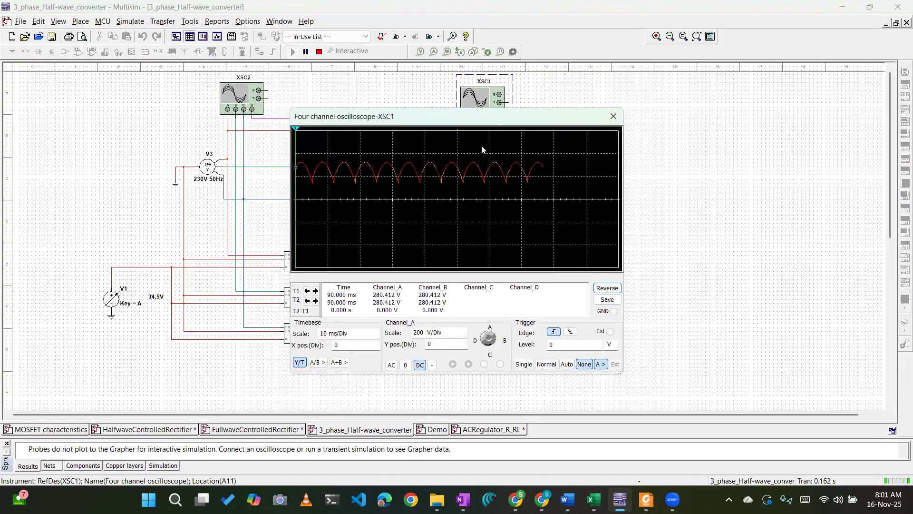
# Vary the control voltage V1 to 0 V and up to 23 V, with the XSC1 oscilloscope moved off the thyristors.
pyautogui.click(157, 303)
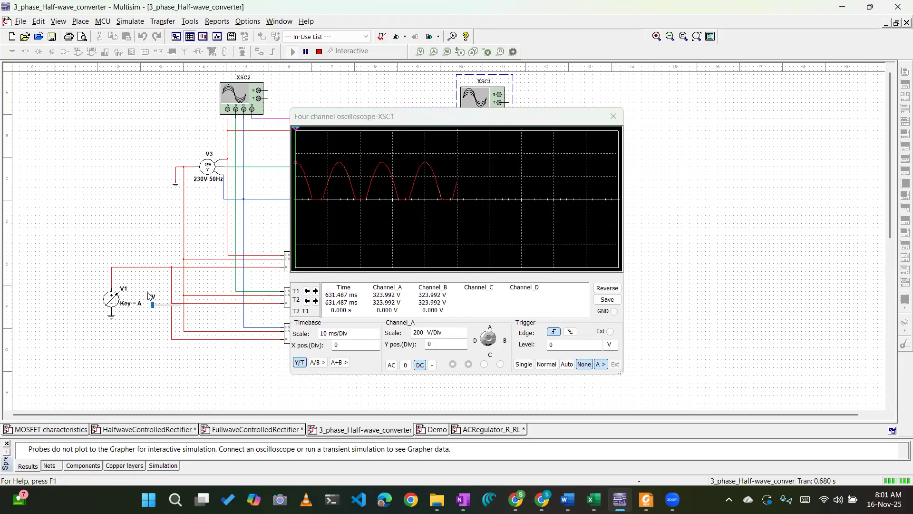
pyautogui.moveTo(392, 110); pyautogui.dragTo(569, 104)
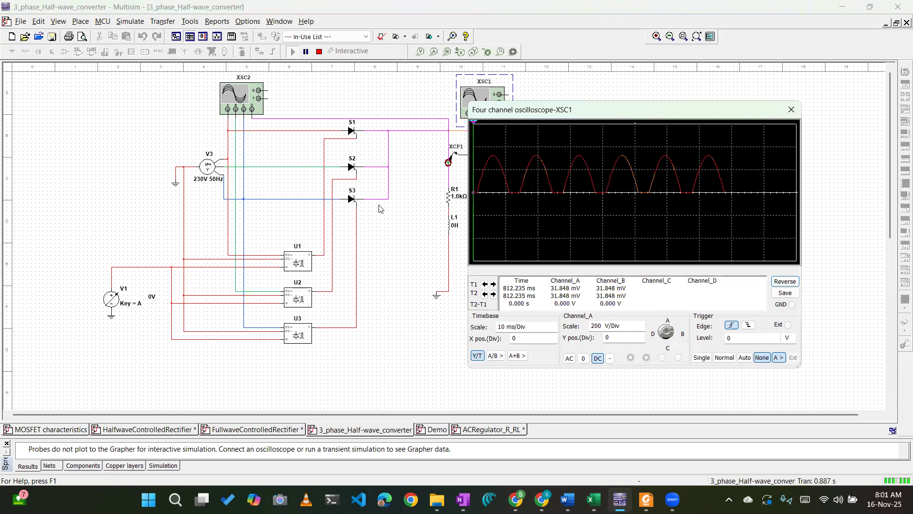
pyautogui.click(155, 305)
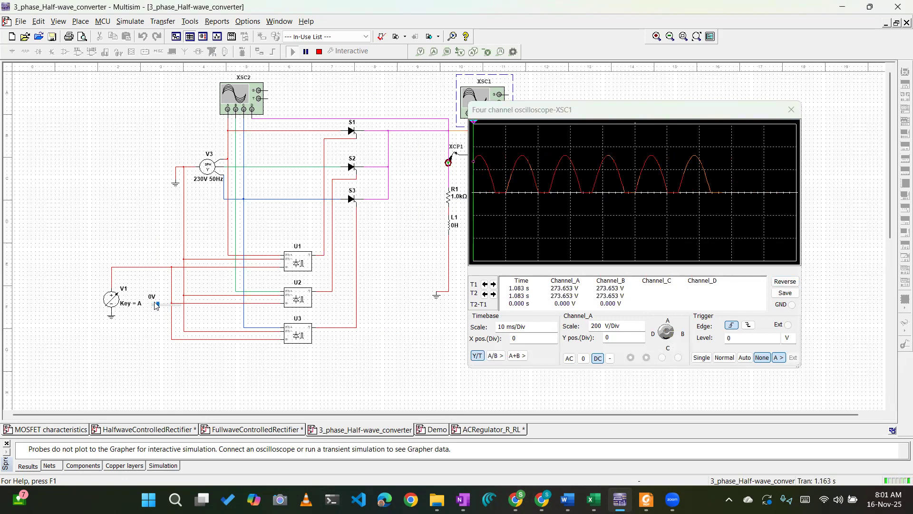
pyautogui.moveTo(153, 305); pyautogui.dragTo(158, 305)
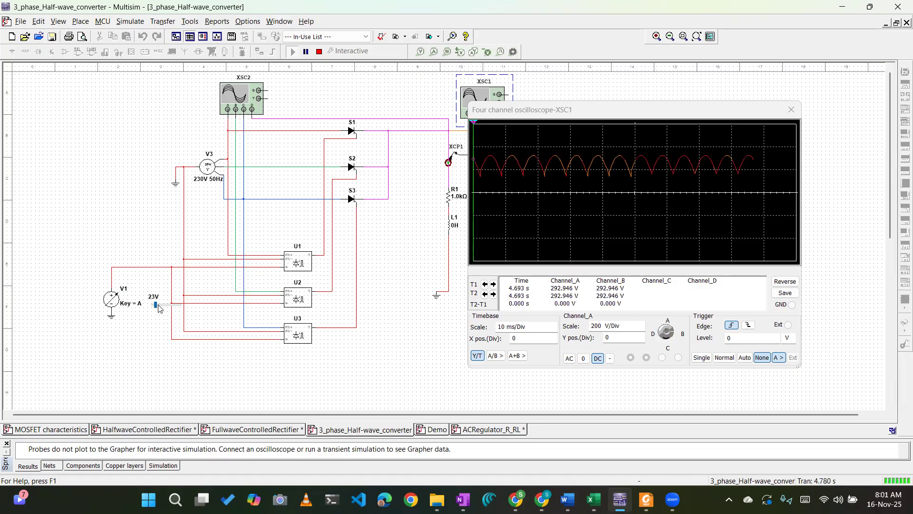
# Set the maximum value of the interactive control source V1 to 180 V while the simulation keeps running.
pyautogui.click(113, 306)
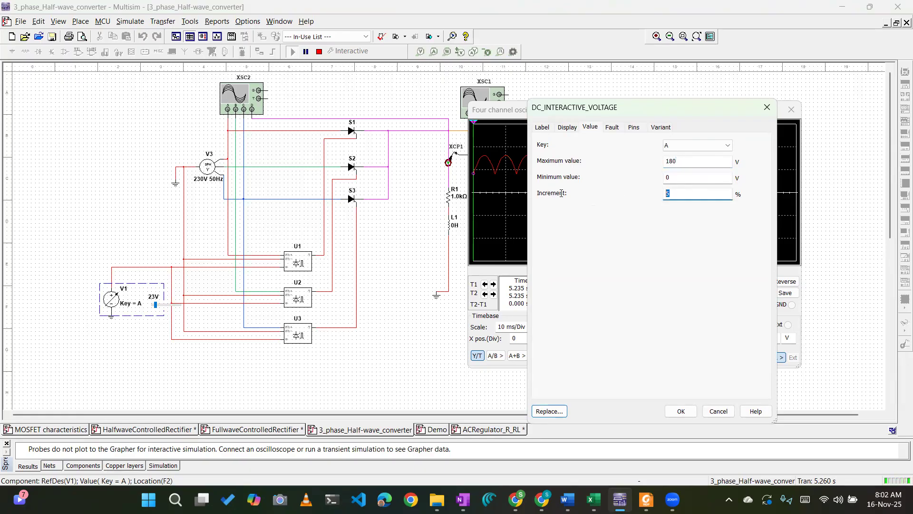
pyautogui.click(691, 414)
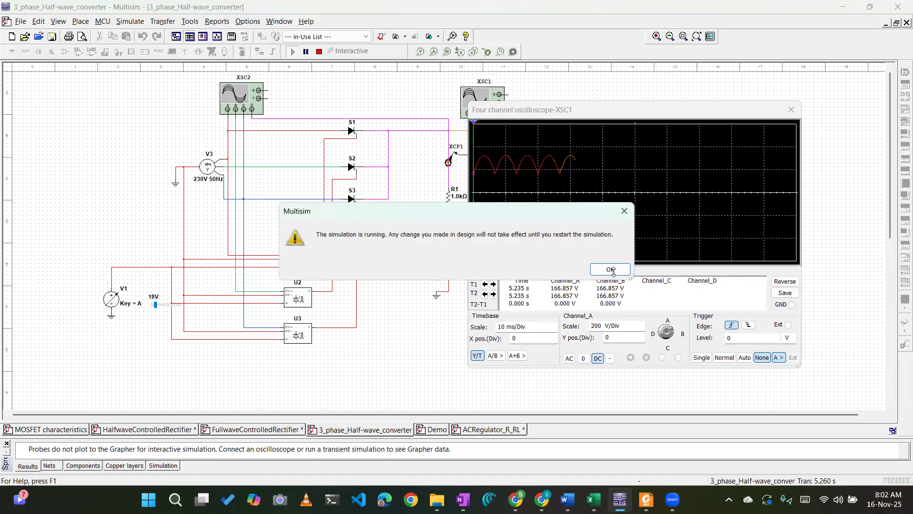
pyautogui.click(611, 269)
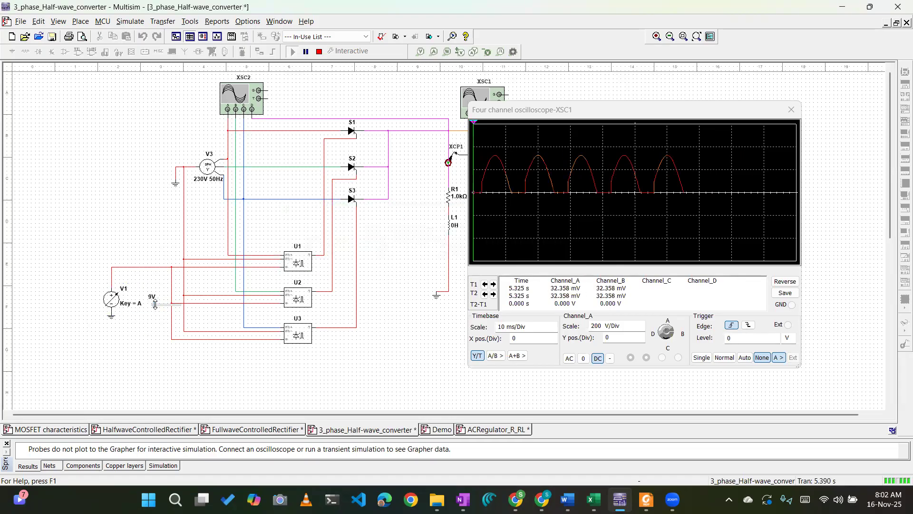
# Step the control voltage V1 up and down, finishing at 32.4 V, to shift the firing angle.
pyautogui.press('a')
pyautogui.press('a')
pyautogui.press('a')
pyautogui.press('a')
pyautogui.press('a')
pyautogui.press('a')
pyautogui.press('a')
pyautogui.hotkey('shift', 'a')
pyautogui.hotkey('shift', 'a')
pyautogui.press('a')
pyautogui.press('a')
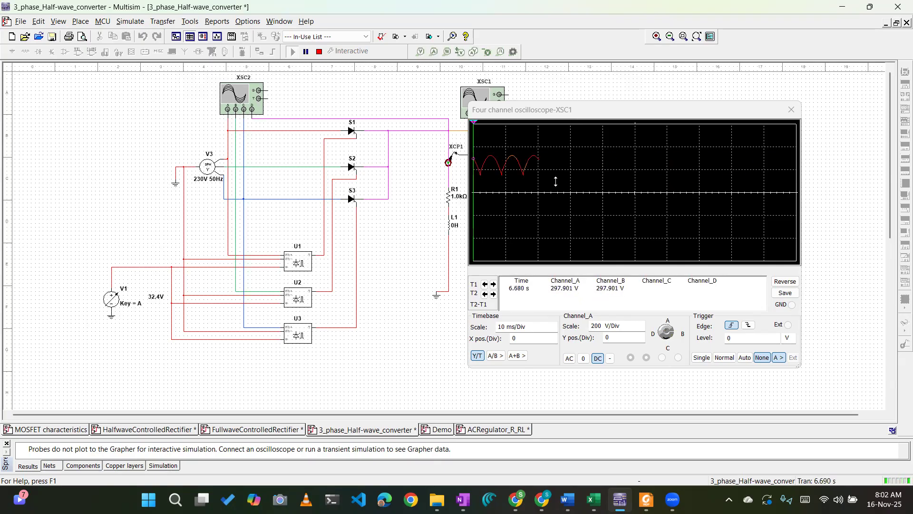
# Raise the control voltage V1 in stages to 48.6 V, 84.6 V and 93.6 V, watching the load waveform at each.
pyautogui.moveTo(159, 299)
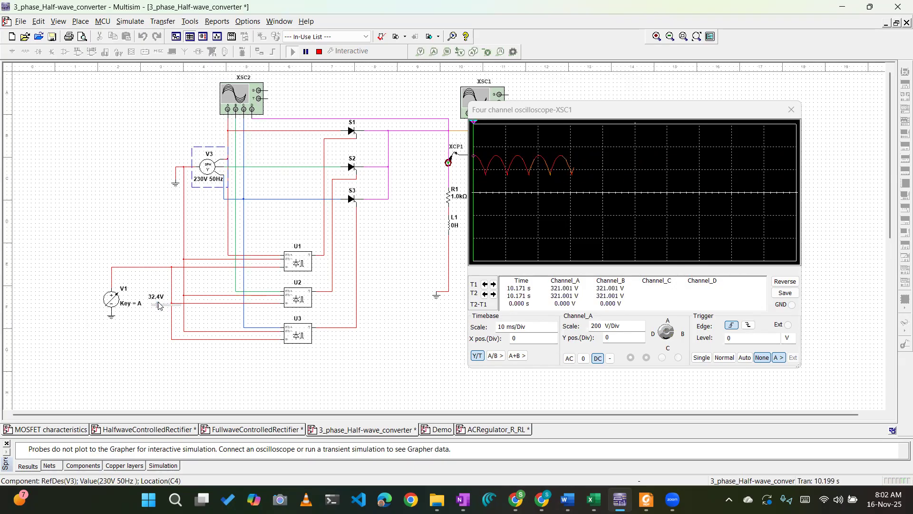
pyautogui.moveTo(159, 305); pyautogui.dragTo(158, 302)
pyautogui.moveTo(158, 302); pyautogui.dragTo(161, 302)
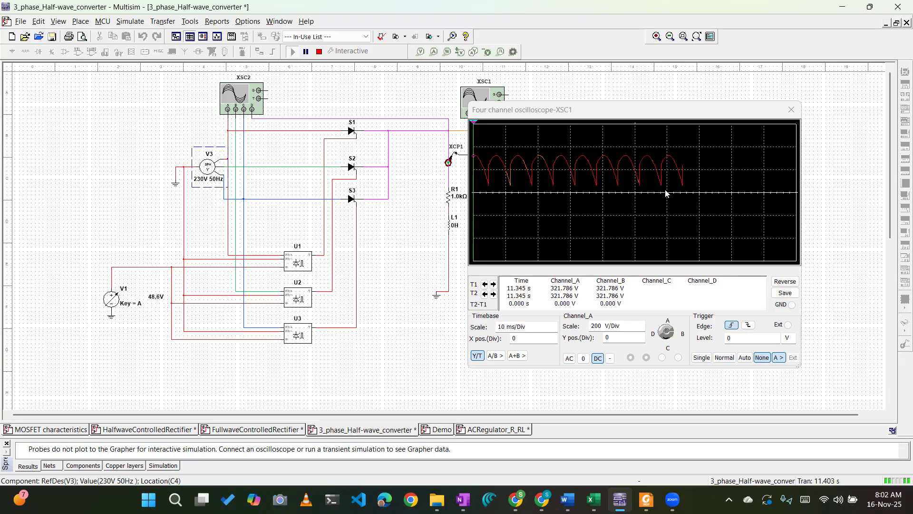
pyautogui.moveTo(164, 303)
pyautogui.moveTo(164, 305); pyautogui.dragTo(166, 306)
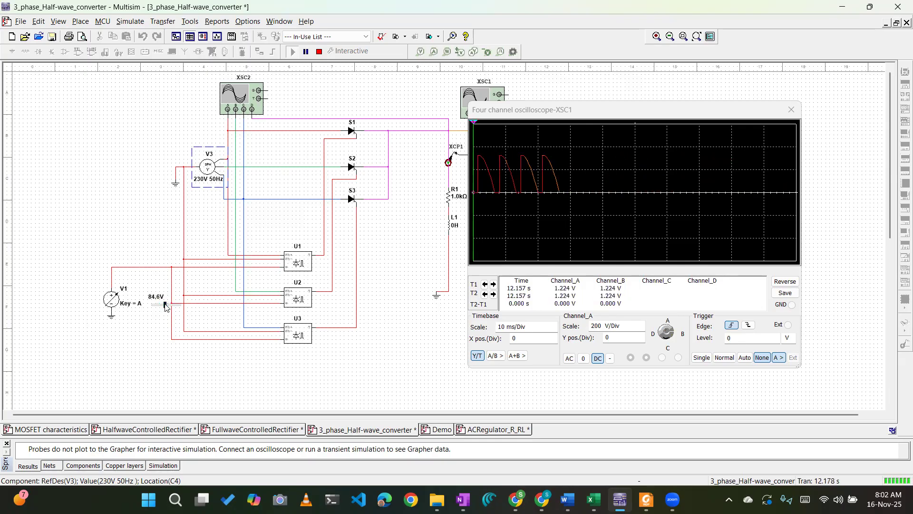
pyautogui.moveTo(166, 303); pyautogui.dragTo(168, 303)
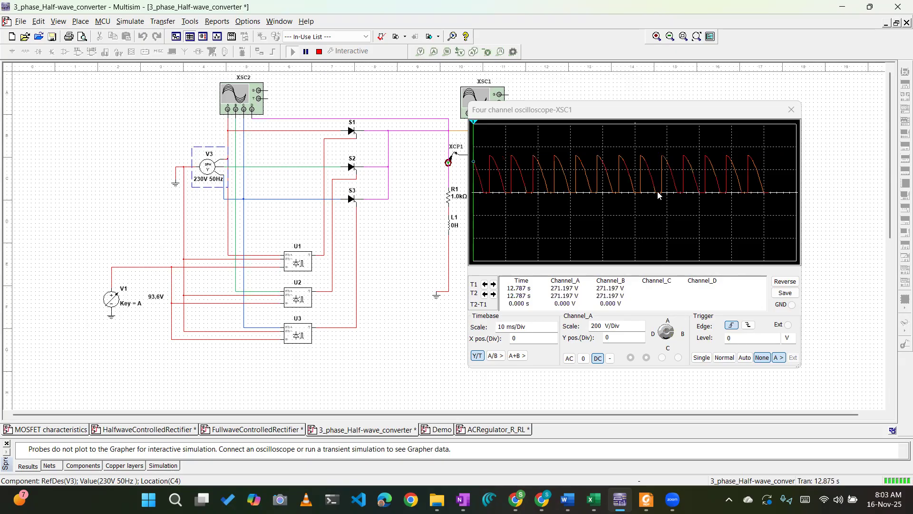
# Place a voltage probe on the converter's output wire above XCP1 and position its readout beside R1, clear of XSC1.
pyautogui.moveTo(546, 110); pyautogui.dragTo(596, 113)
pyautogui.click(419, 52)
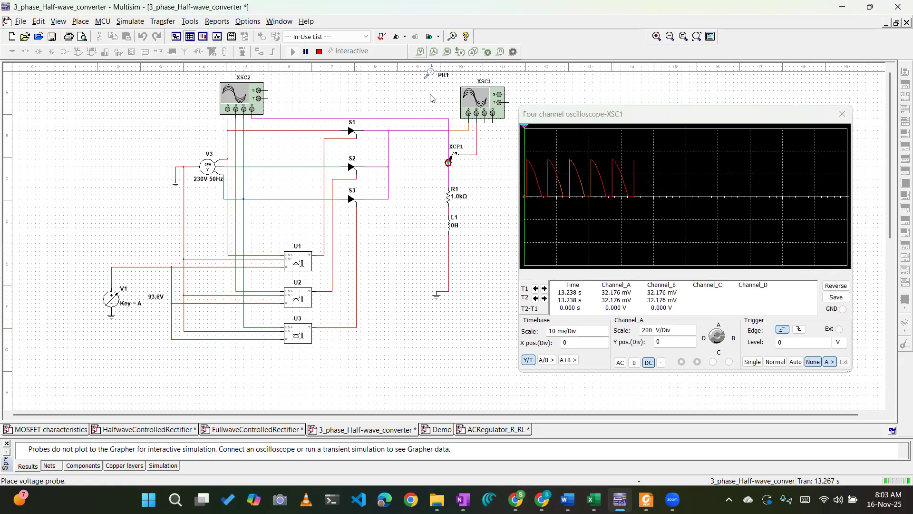
pyautogui.click(448, 118)
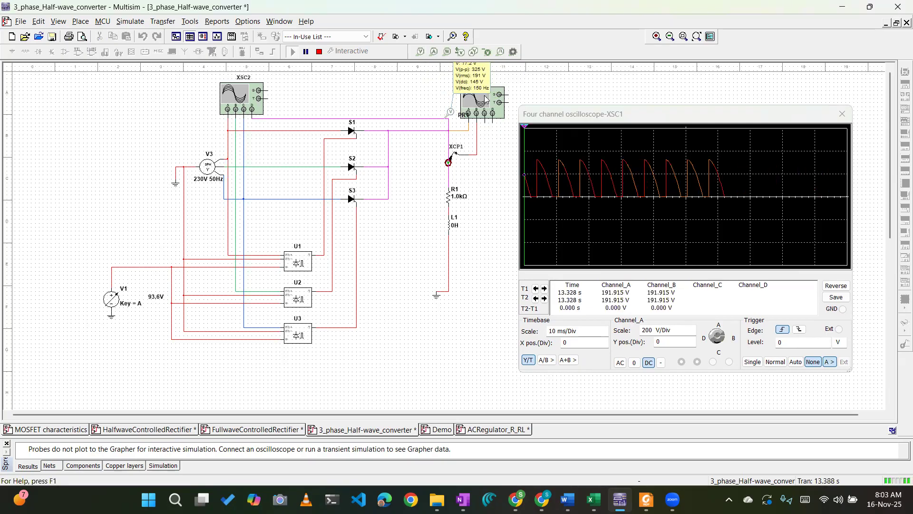
pyautogui.moveTo(486, 83); pyautogui.dragTo(495, 131)
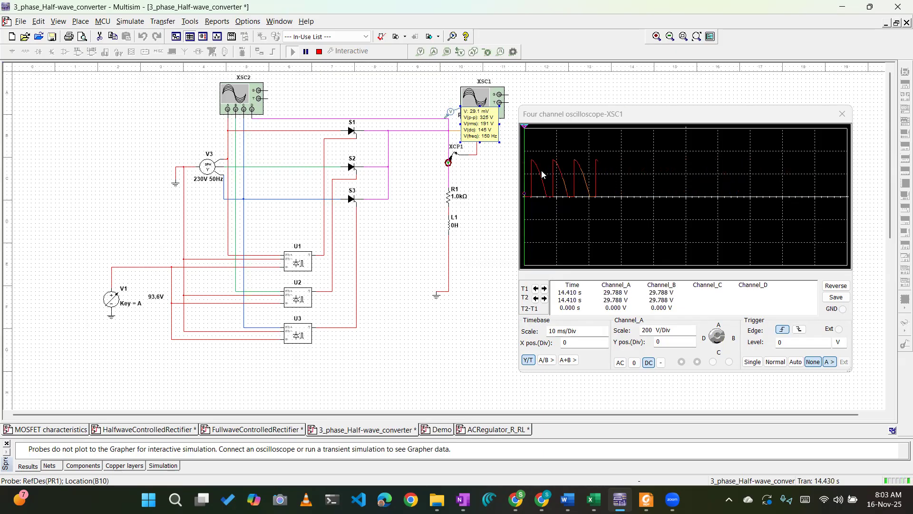
pyautogui.click(455, 225)
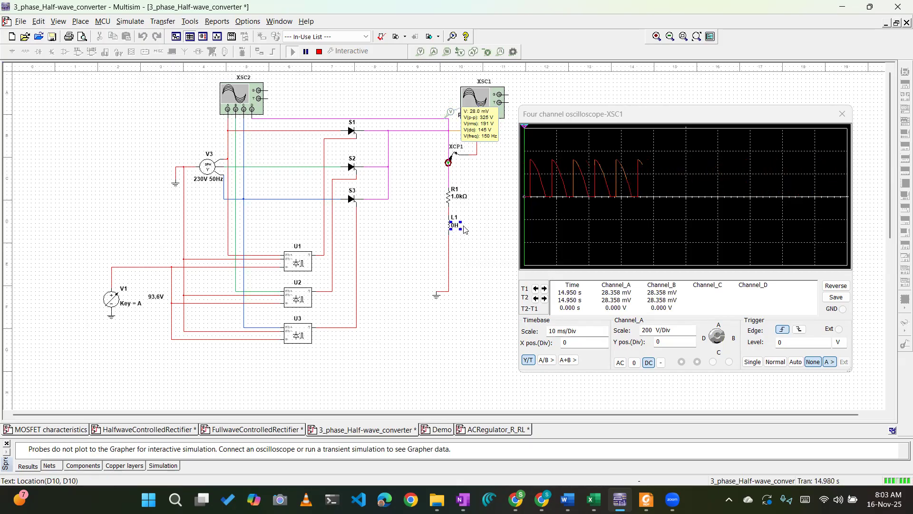
pyautogui.moveTo(483, 114)
pyautogui.mouseDown()
pyautogui.moveTo(481, 170)
pyautogui.moveTo(500, 185)
pyautogui.mouseUp()
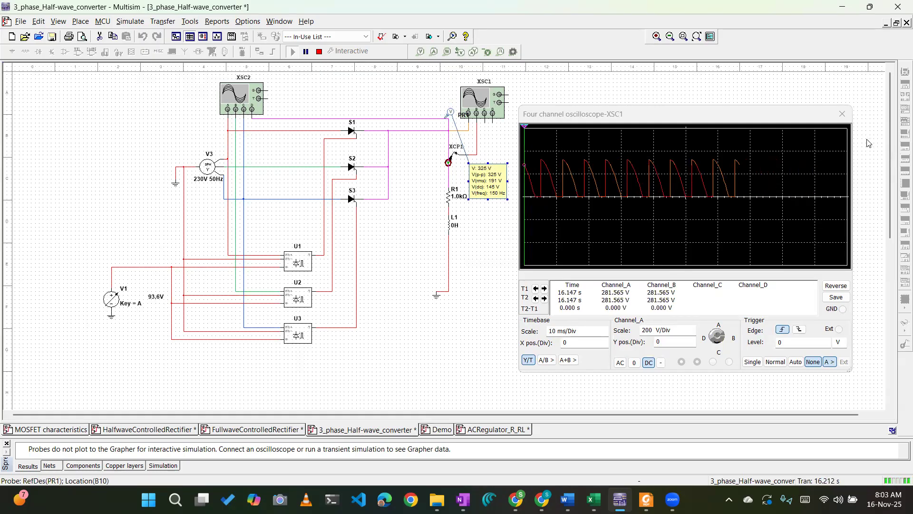
# Close the XSC1 oscilloscope and select the firing controller U2.
pyautogui.click(848, 118)
pyautogui.click(288, 299)
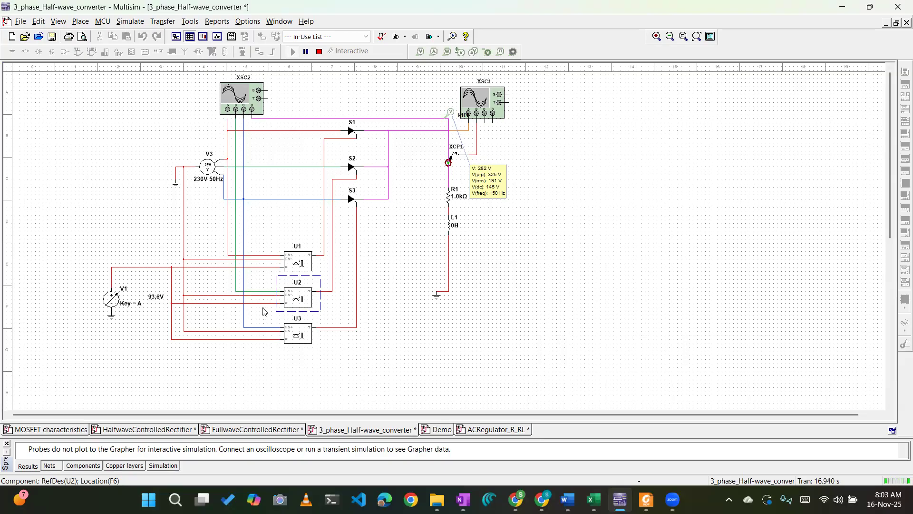
# Stop the running simulation of the three-phase half-wave converter.
pyautogui.click(157, 298)
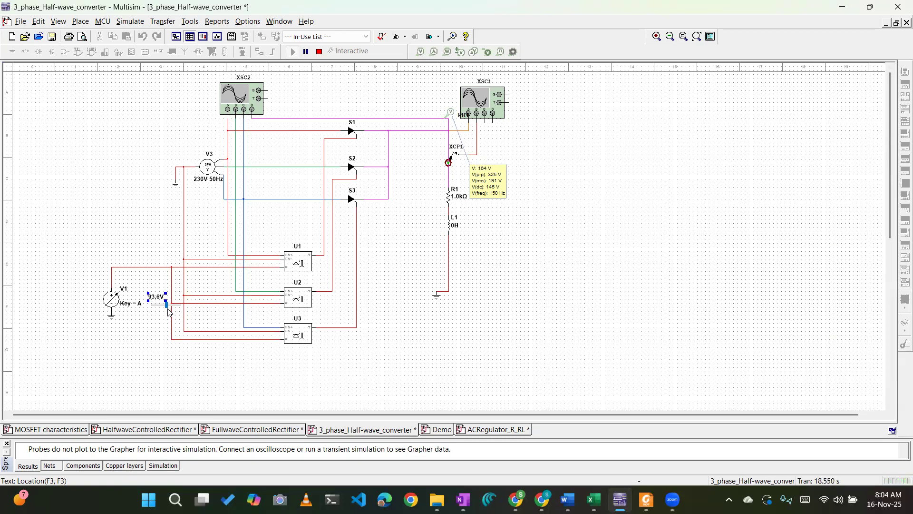
pyautogui.click(319, 54)
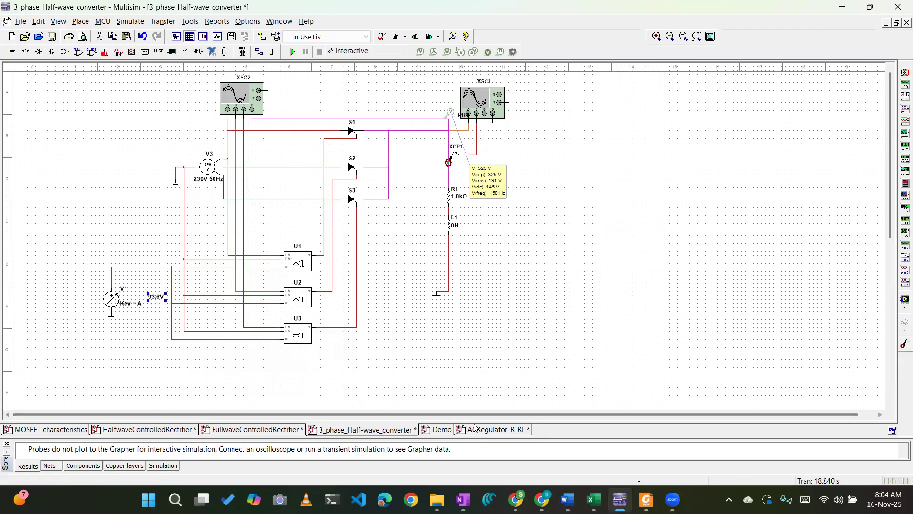
# Save the ACRegulator_R_RL design and close it.
pyautogui.click(57, 431)
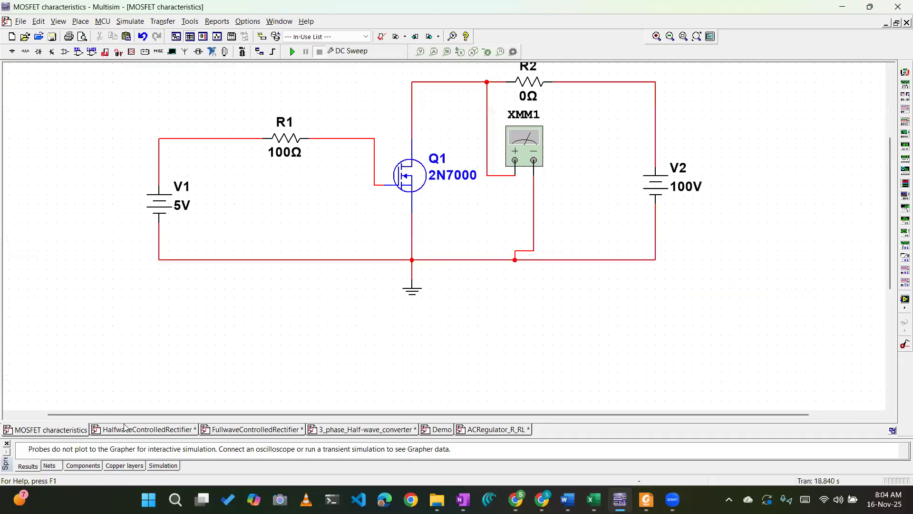
pyautogui.click(495, 429)
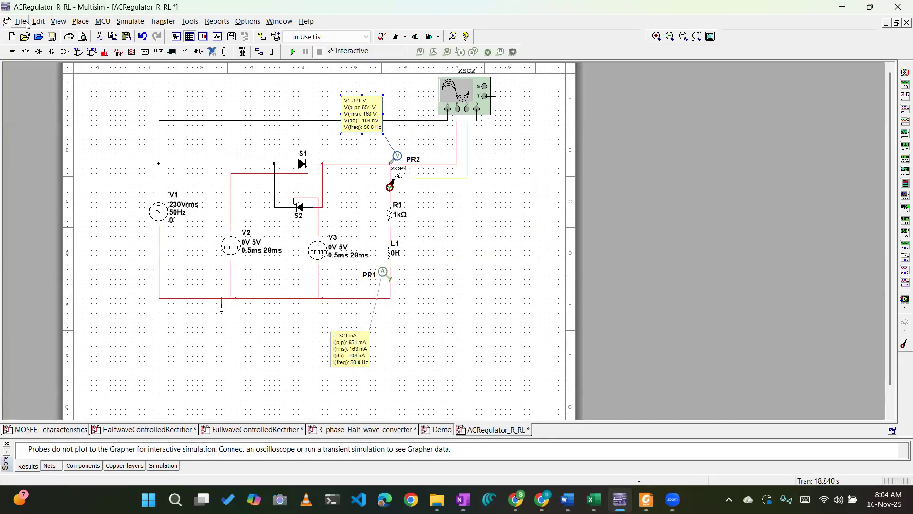
pyautogui.click(26, 23)
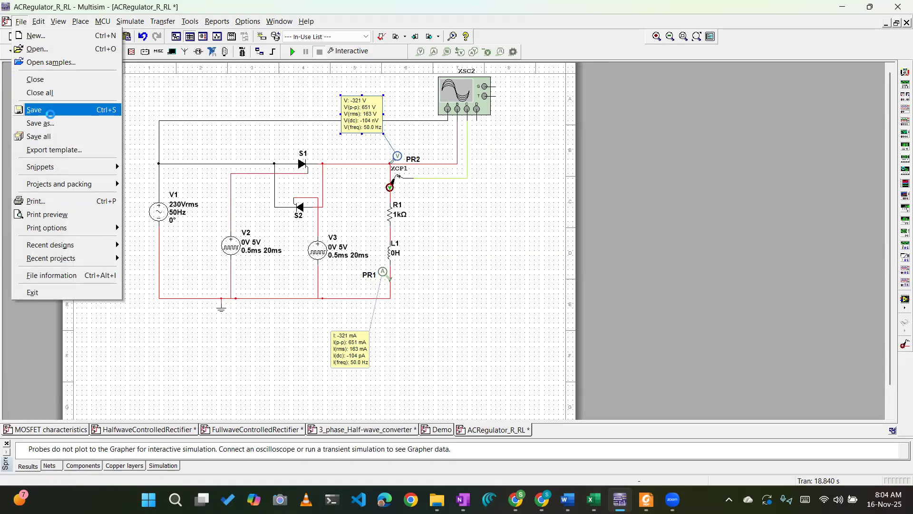
pyautogui.click(50, 114)
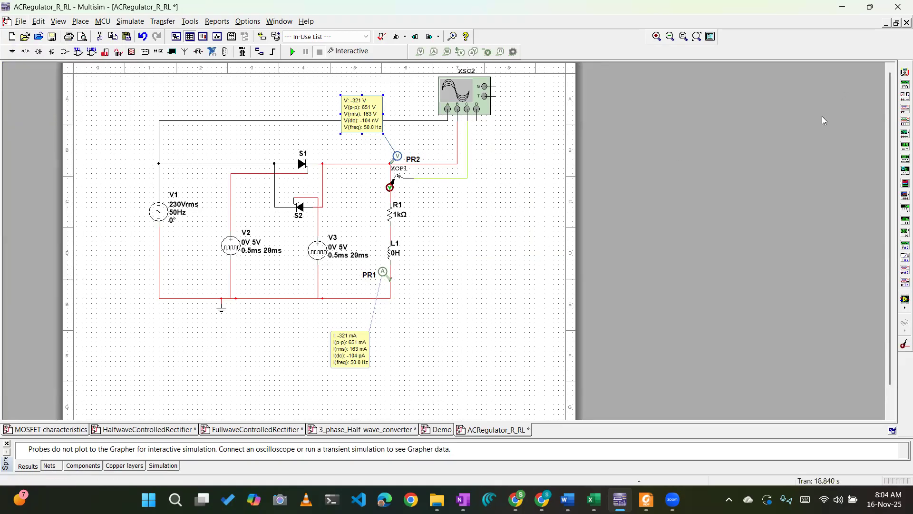
pyautogui.click(906, 23)
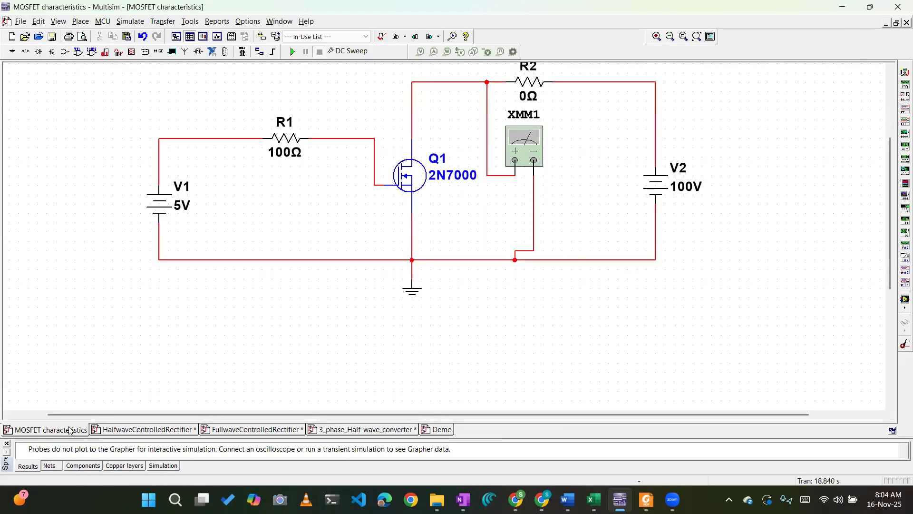
# Look over the MOSFET characteristics circuit, and browse the PE lab manual PDF in Foxit for the SCR connection diagram and procedure.
pyautogui.scroll(-1, 366, 311)
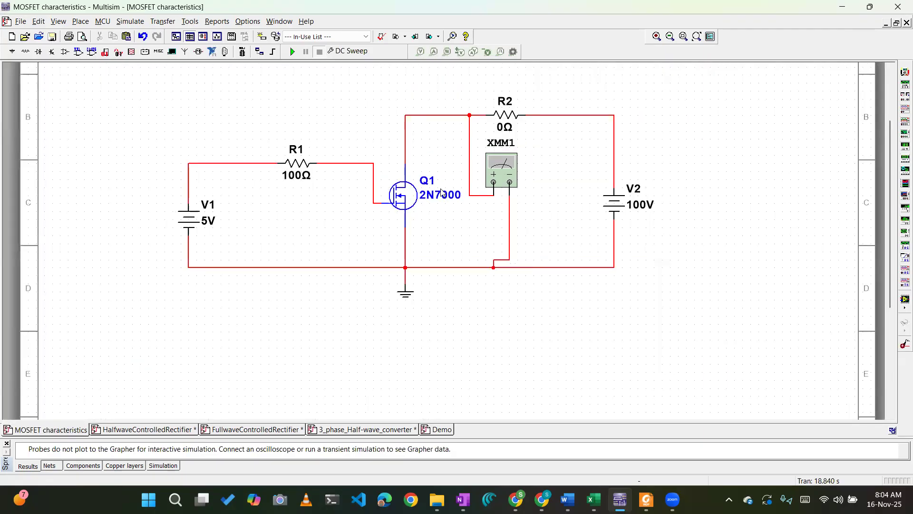
pyautogui.scroll(-1, 442, 192)
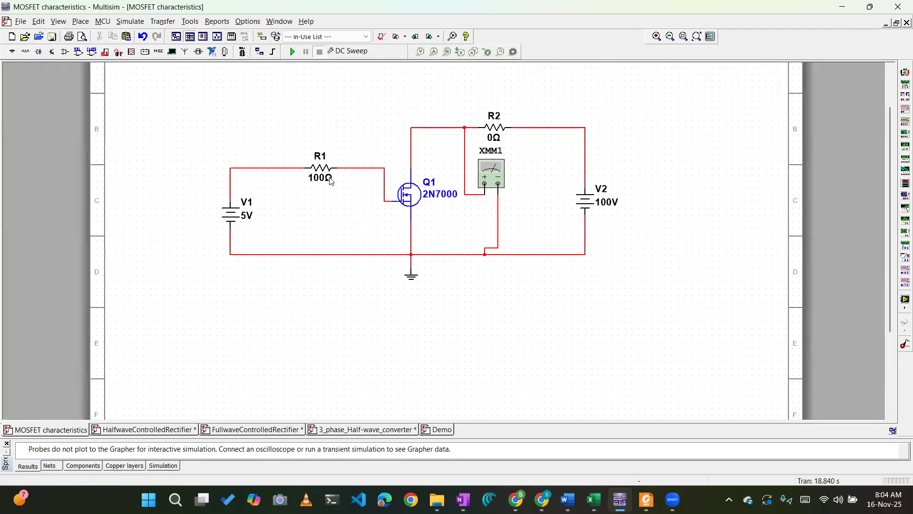
pyautogui.click(640, 498)
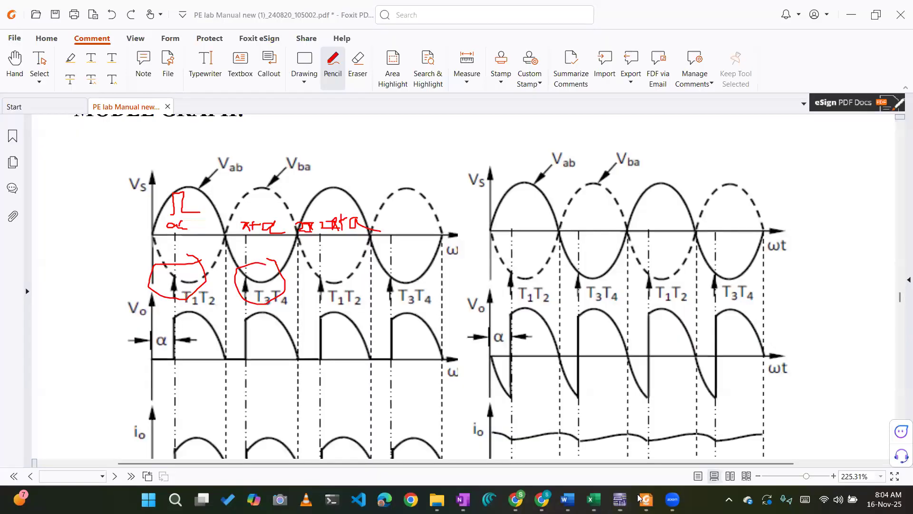
pyautogui.scroll(5, 254, 159)
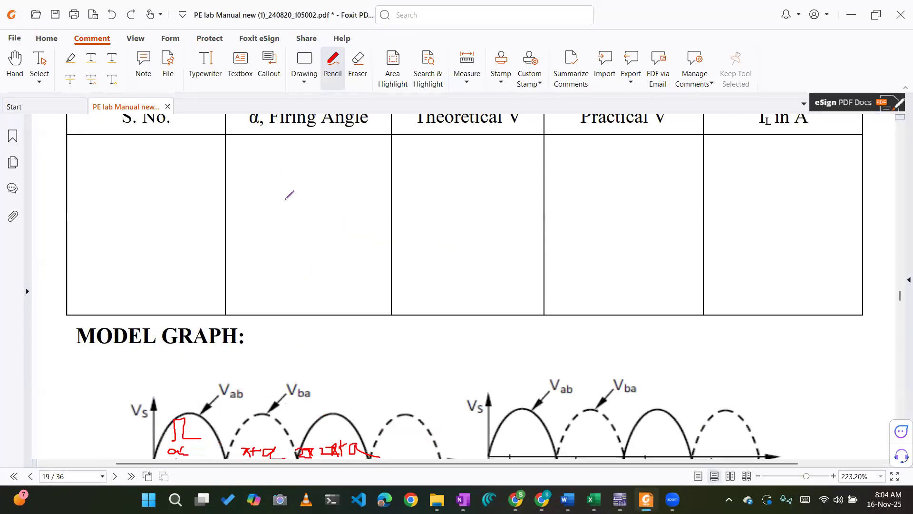
pyautogui.scroll(-5, 303, 188)
pyautogui.scroll(20, 419, 181)
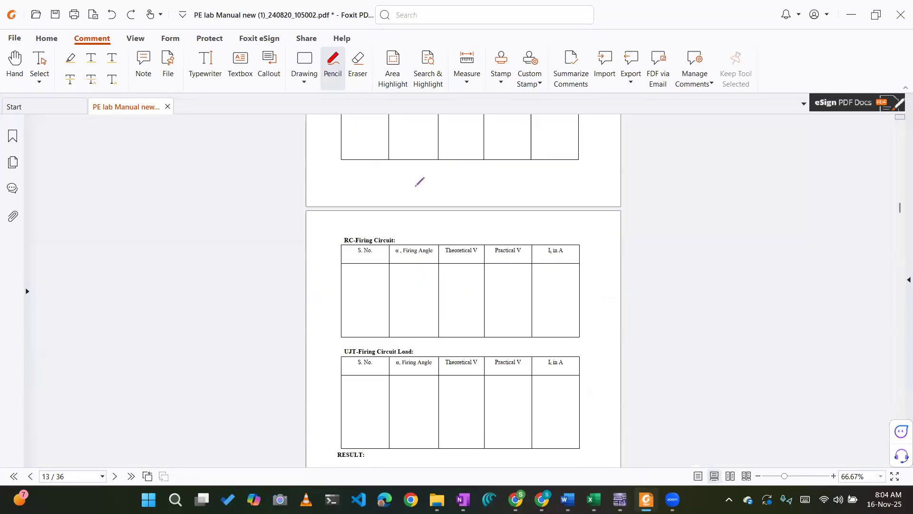
pyautogui.scroll(-5, 419, 181)
pyautogui.scroll(-15, 420, 181)
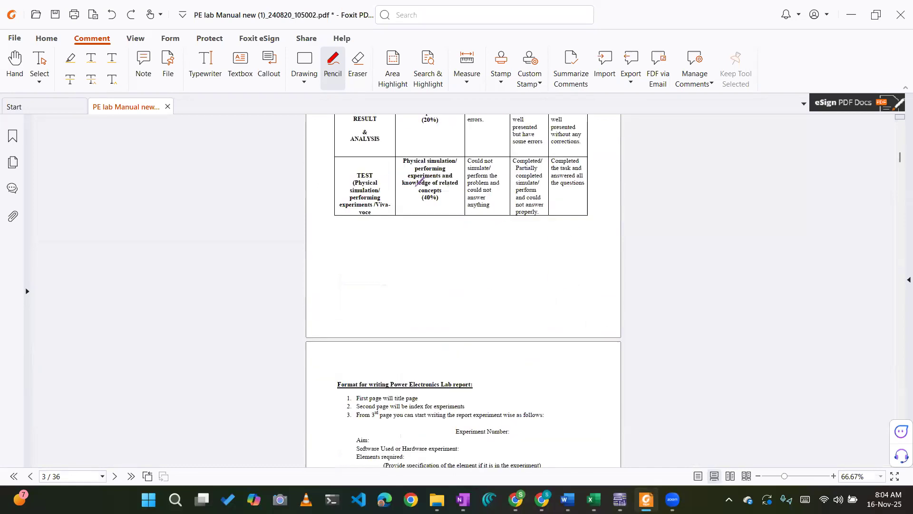
pyautogui.scroll(-4, 420, 180)
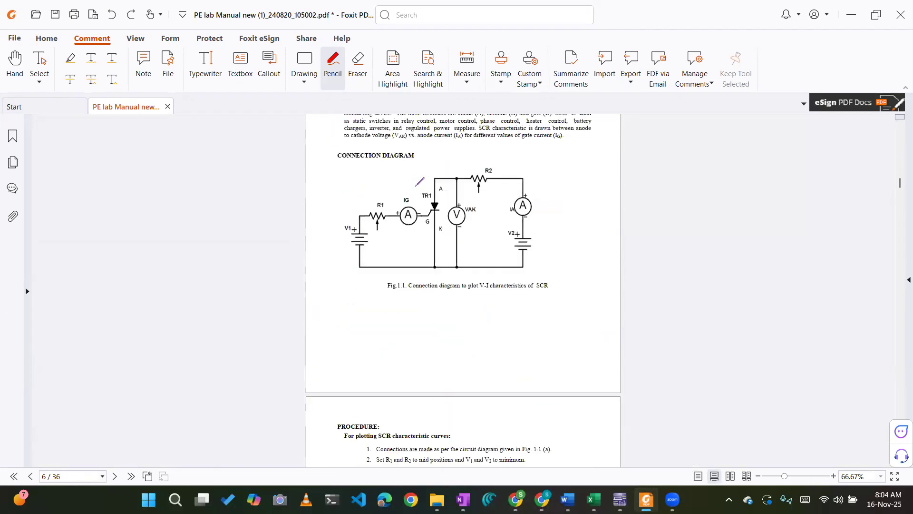
pyautogui.scroll(3, 437, 176)
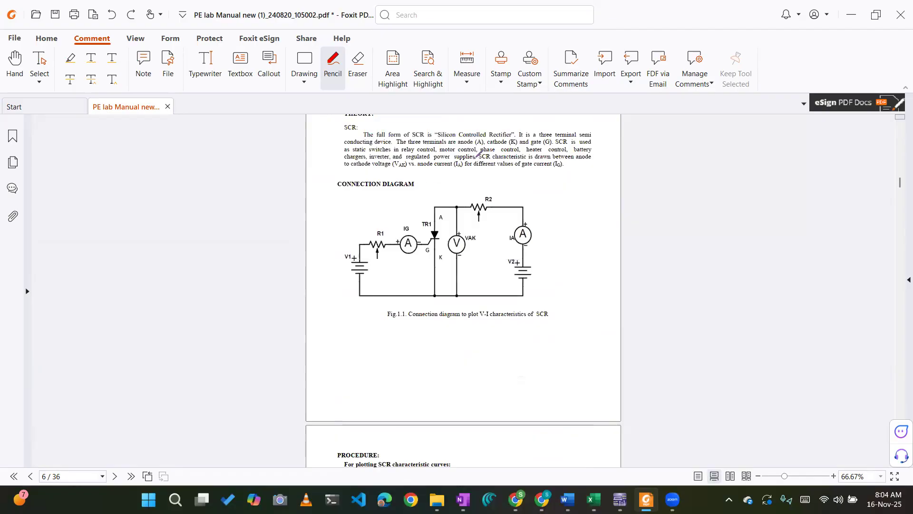
pyautogui.keyDown('ctrl'); pyautogui.scroll(2, 477, 154); pyautogui.keyUp('ctrl')
pyautogui.scroll(1, 560, 237)
pyautogui.scroll(-20, 621, 253)
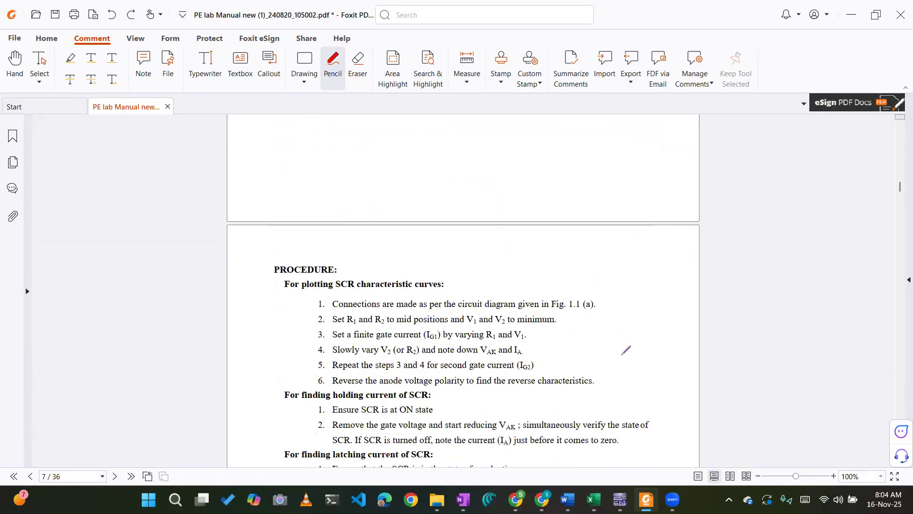
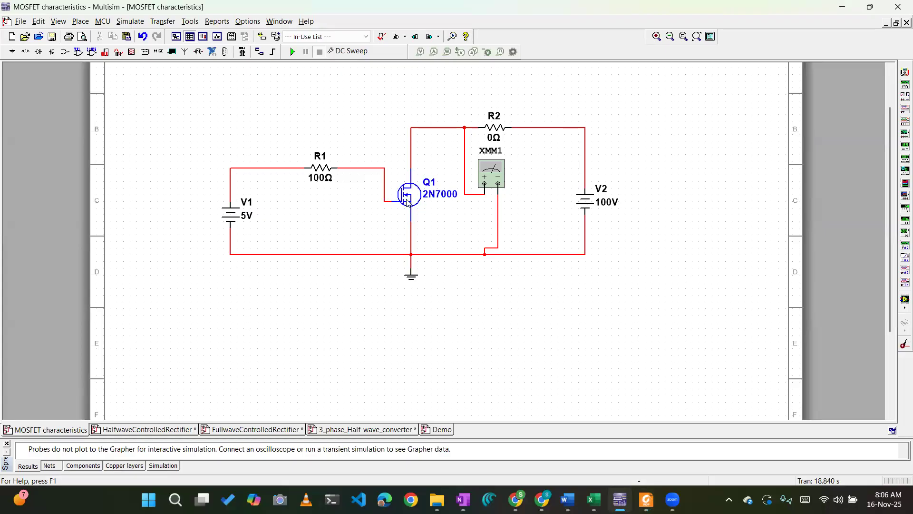
# Search all component groups of the Master Database for the 2N7000 MOSFET, and close the component browser without placing anything.
pyautogui.click(432, 197)
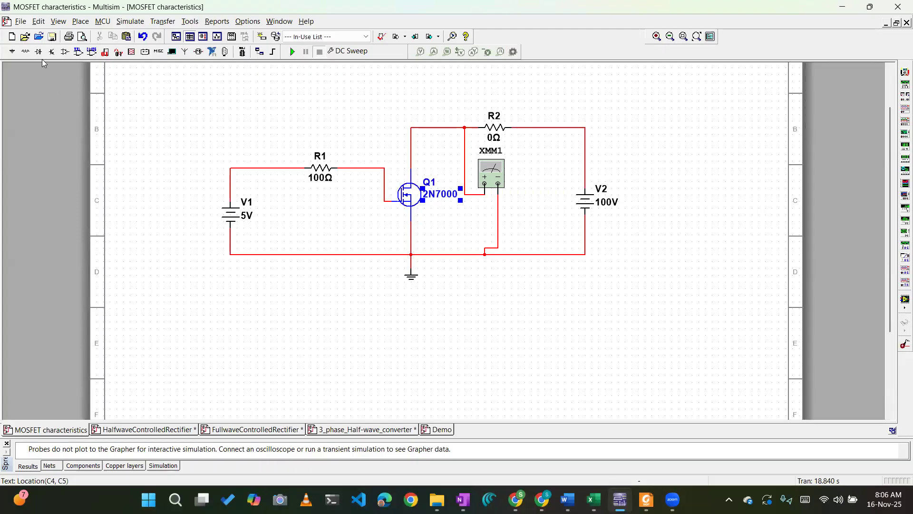
pyautogui.click(80, 21)
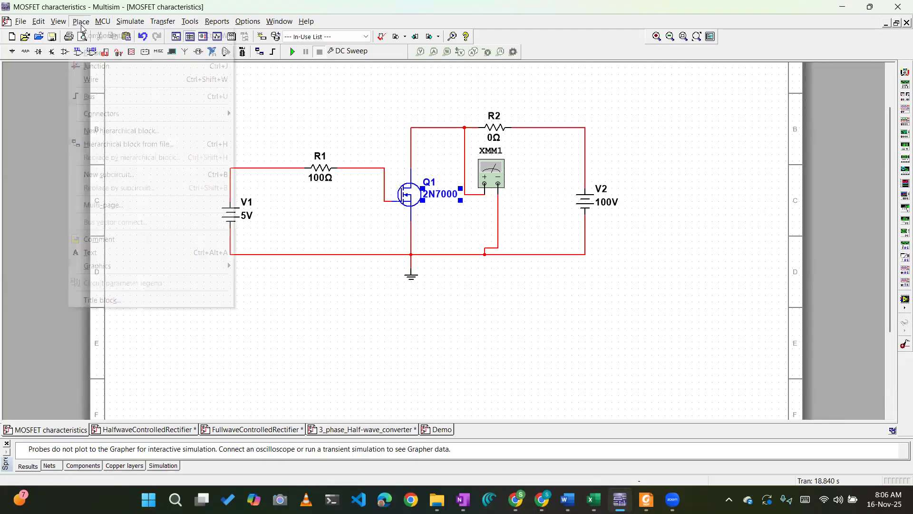
pyautogui.click(139, 36)
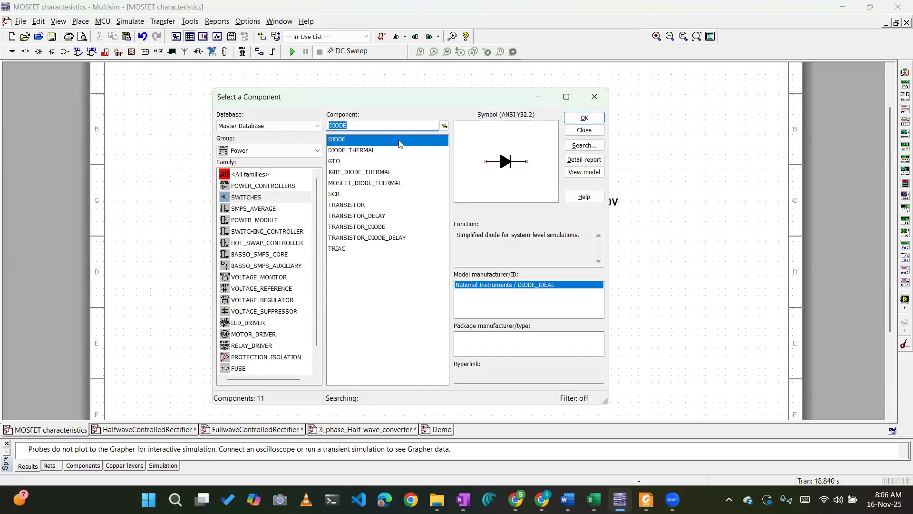
pyautogui.click(231, 152)
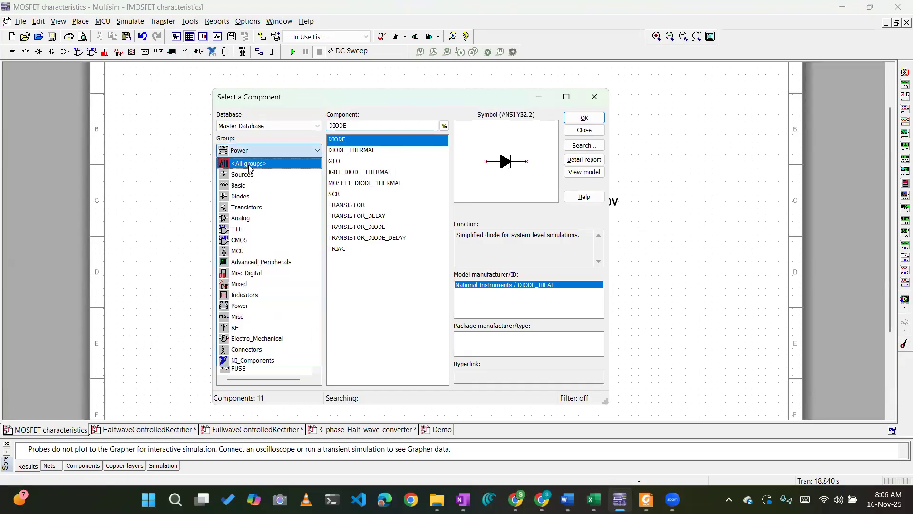
pyautogui.click(247, 161)
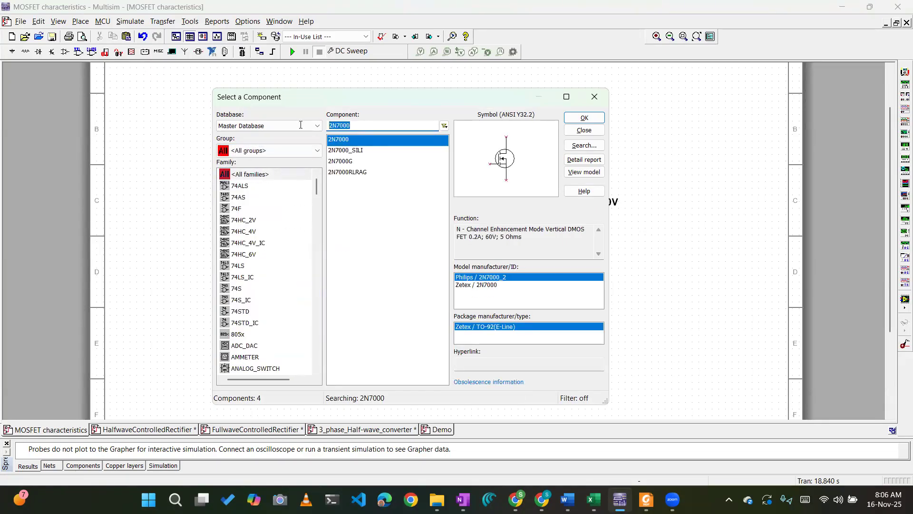
pyautogui.write('2N')
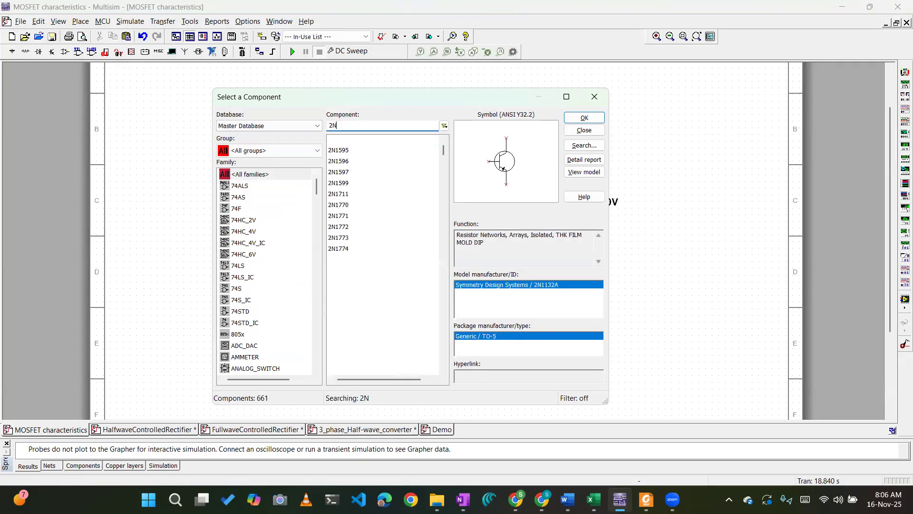
pyautogui.write('70000')
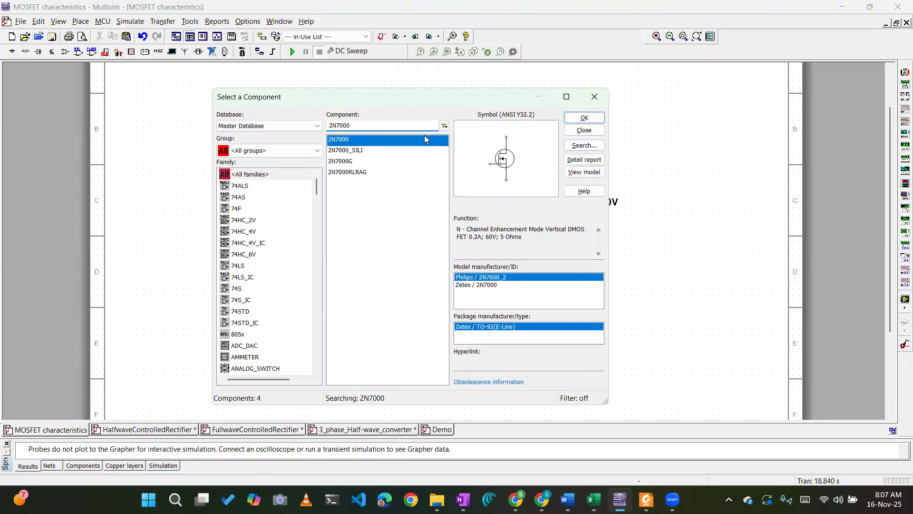
pyautogui.click(593, 104)
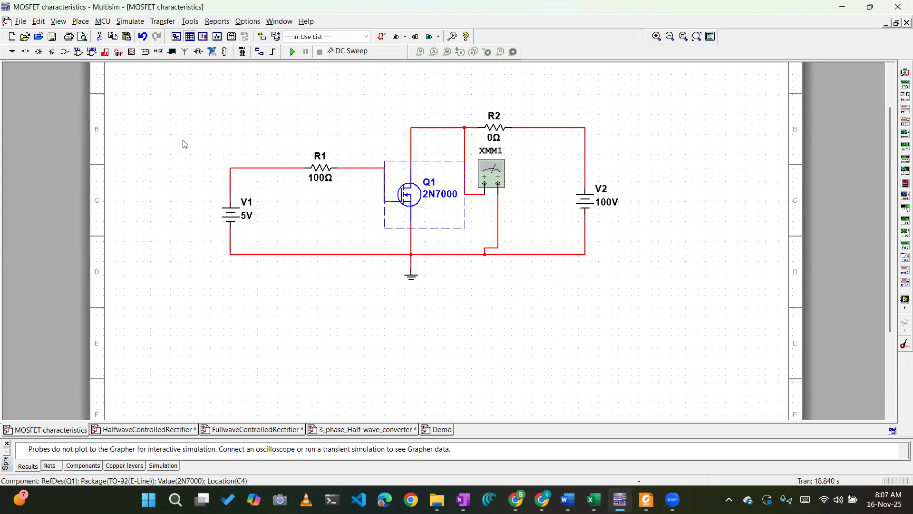
pyautogui.click(285, 142)
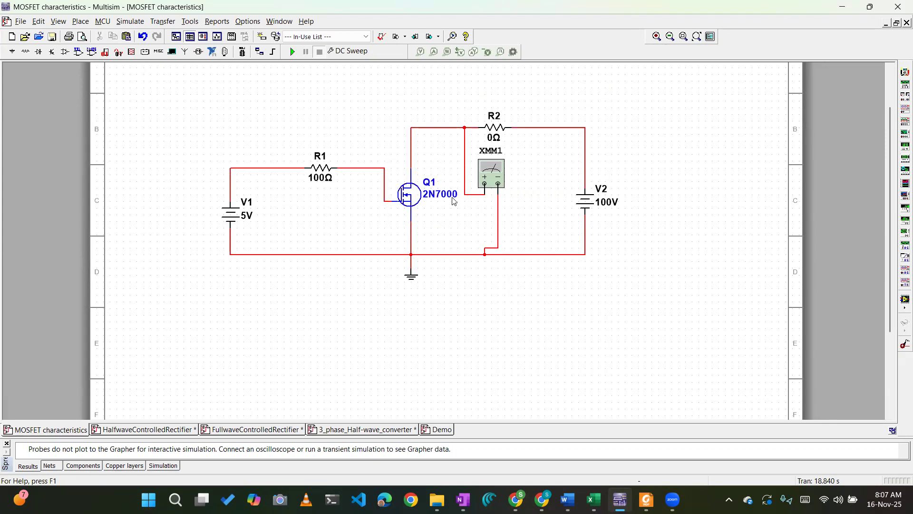
# Shift resistor R2 along its wire toward source V2 and set its resistance to 0.1 Ω.
pyautogui.moveTo(495, 127); pyautogui.dragTo(521, 129)
pyautogui.click(513, 135)
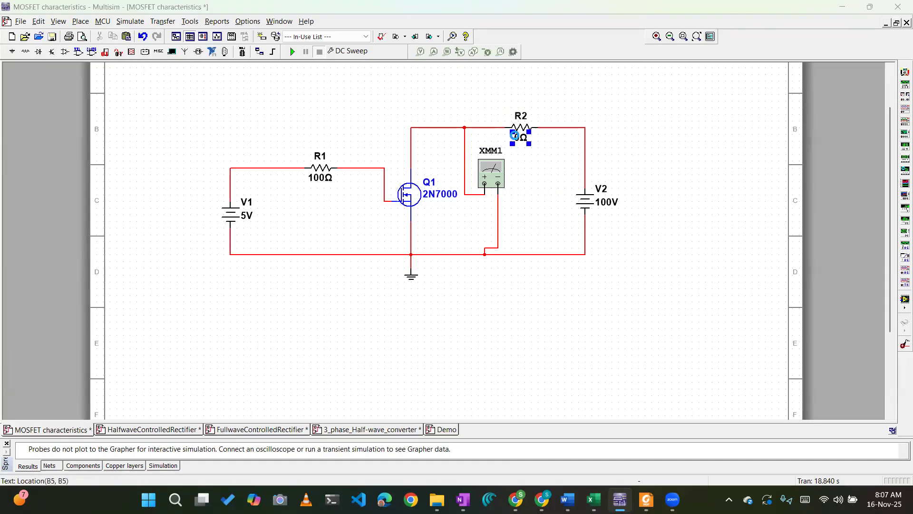
pyautogui.doubleClick(513, 135)
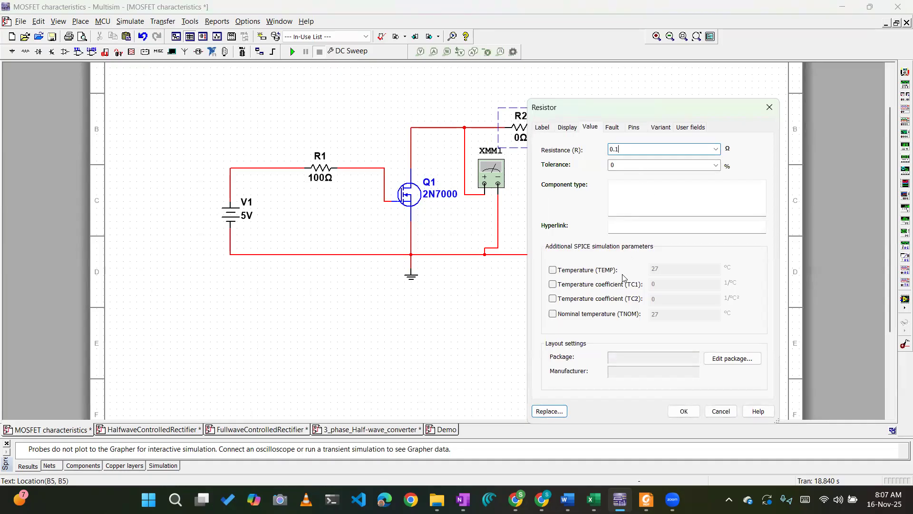
pyautogui.click(683, 411)
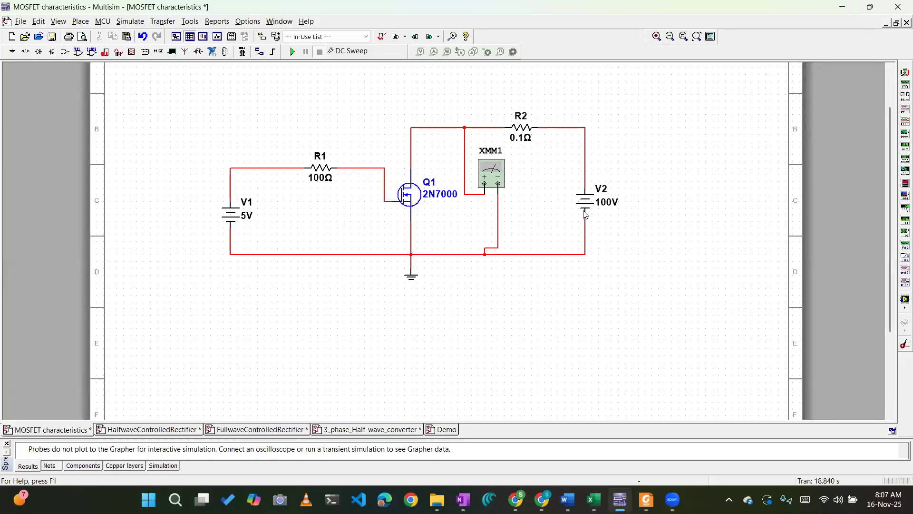
# Check the DC Sweep source parameters in the analysis settings and close them without saving.
pyautogui.click(130, 21)
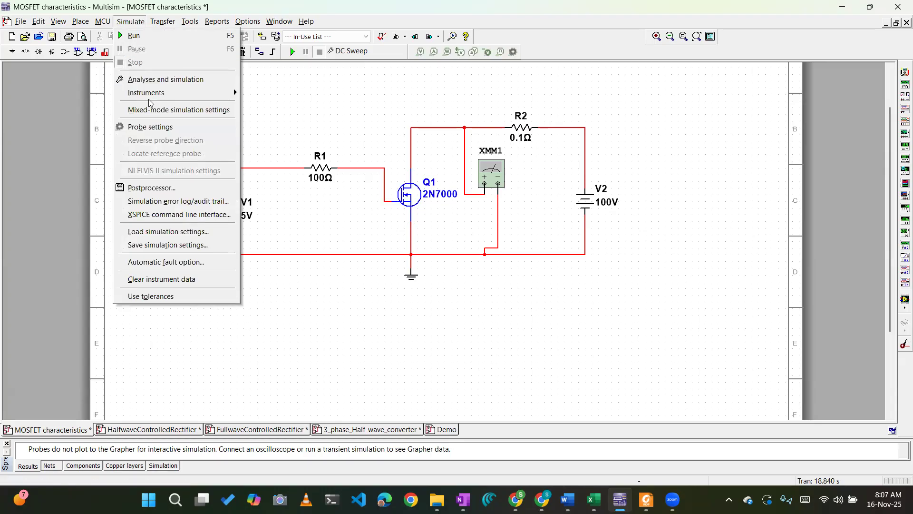
pyautogui.click(164, 79)
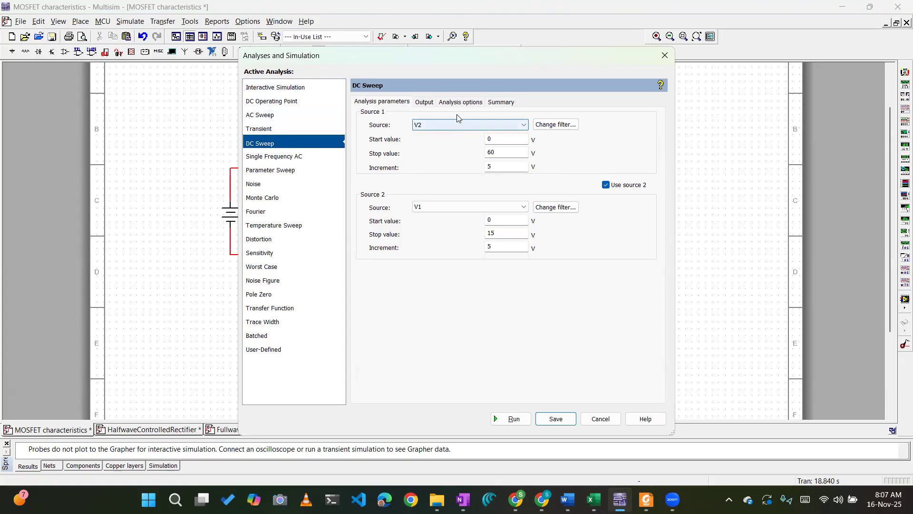
pyautogui.moveTo(459, 63); pyautogui.dragTo(621, 102)
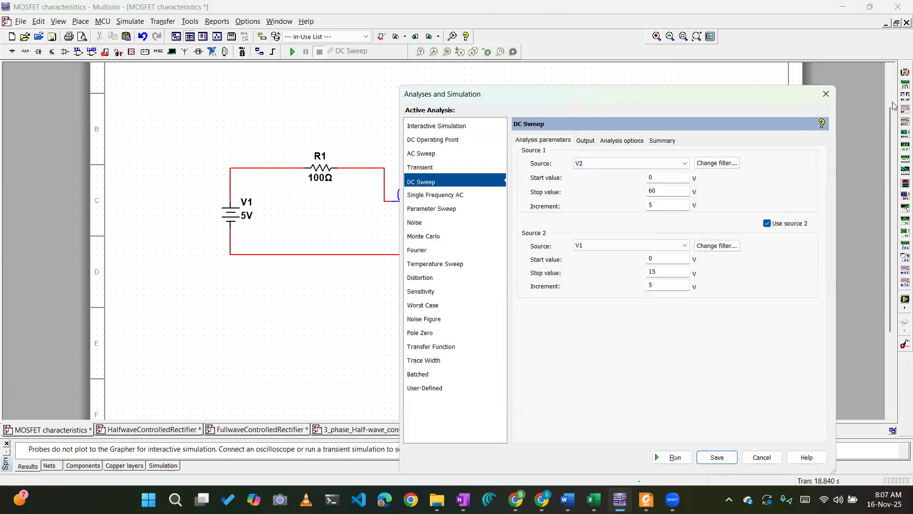
pyautogui.click(826, 94)
# Rename the gate-side DC source V1 to VGS.
pyautogui.click(251, 203)
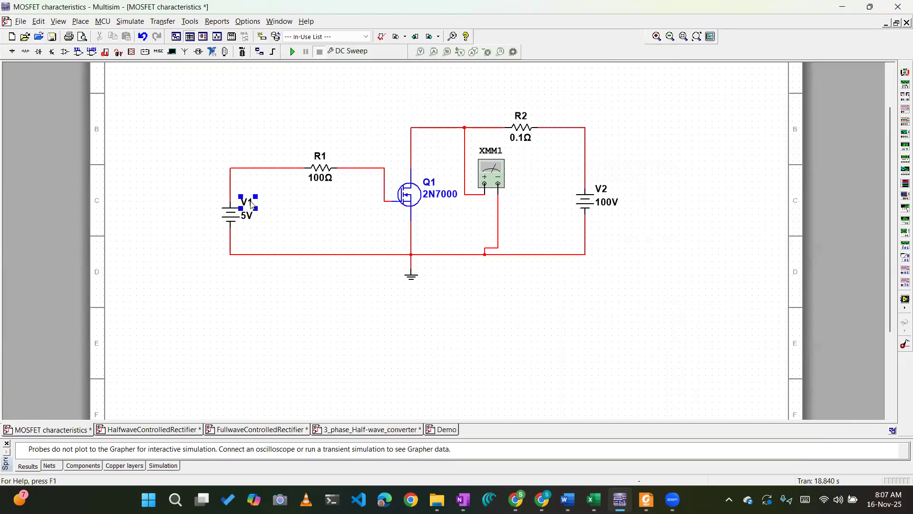
pyautogui.doubleClick(252, 204)
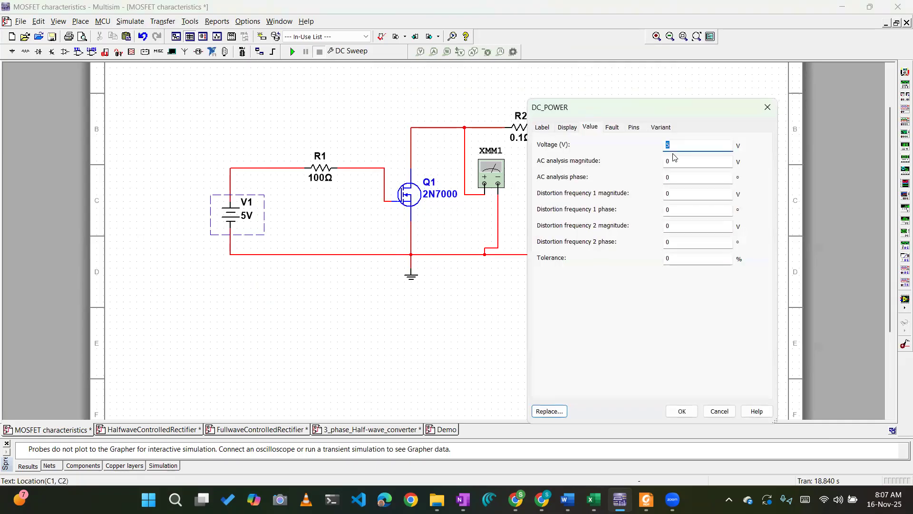
pyautogui.click(568, 128)
pyautogui.click(590, 127)
pyautogui.click(546, 129)
pyautogui.moveTo(556, 163); pyautogui.dragTo(548, 162)
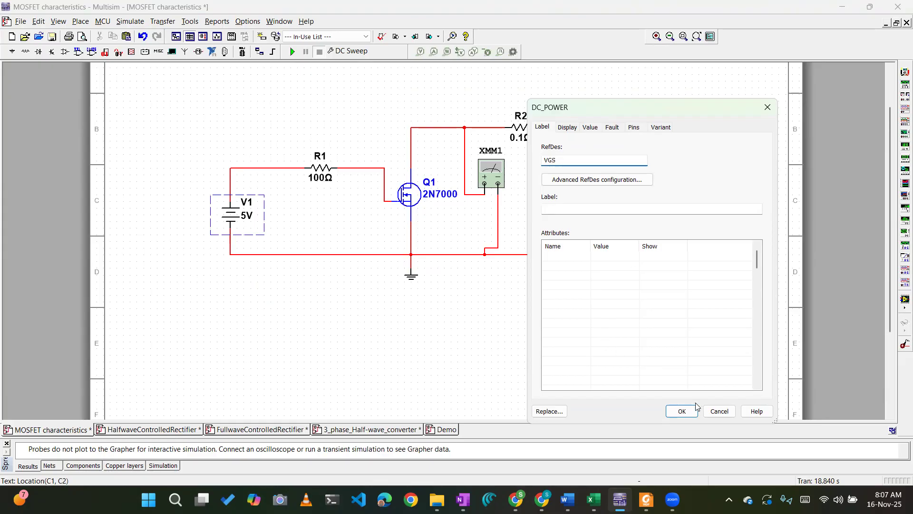
pyautogui.click(682, 410)
# Rename the drain-side DC source V2 to VDS.
pyautogui.click(609, 188)
pyautogui.doubleClick(609, 189)
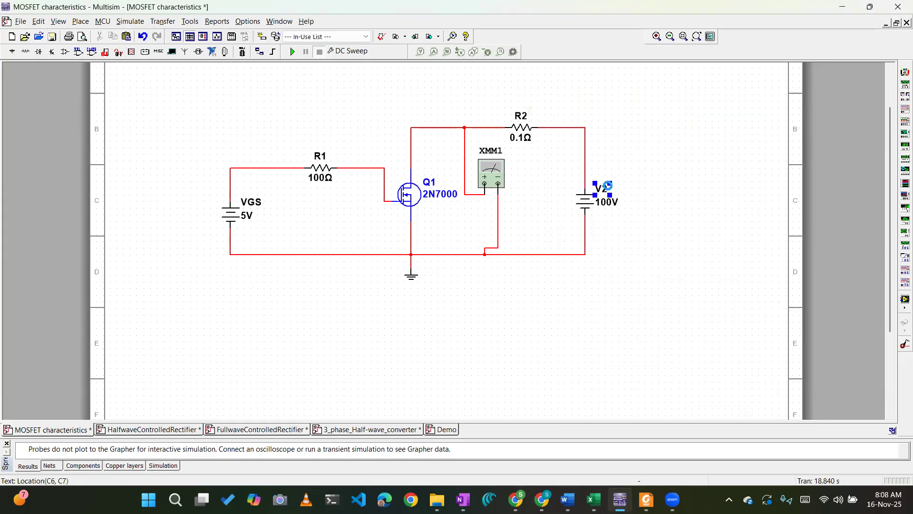
pyautogui.click(556, 161)
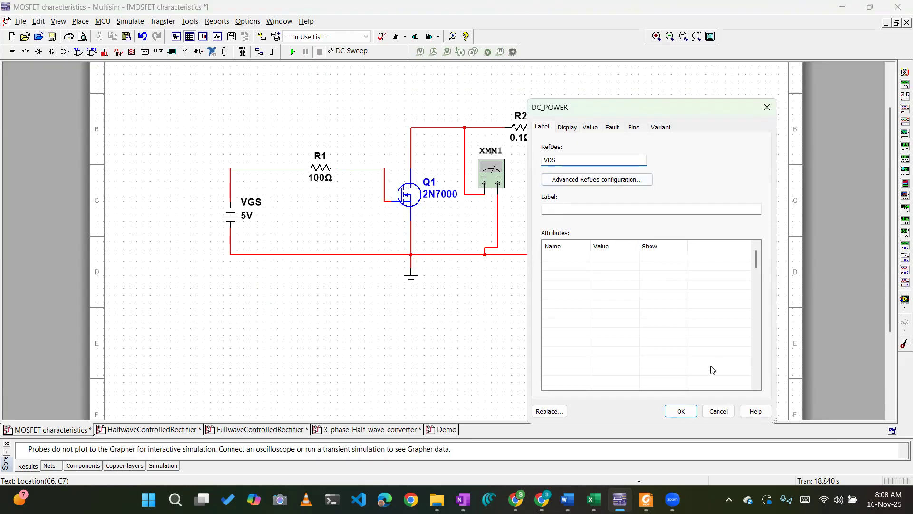
pyautogui.click(685, 410)
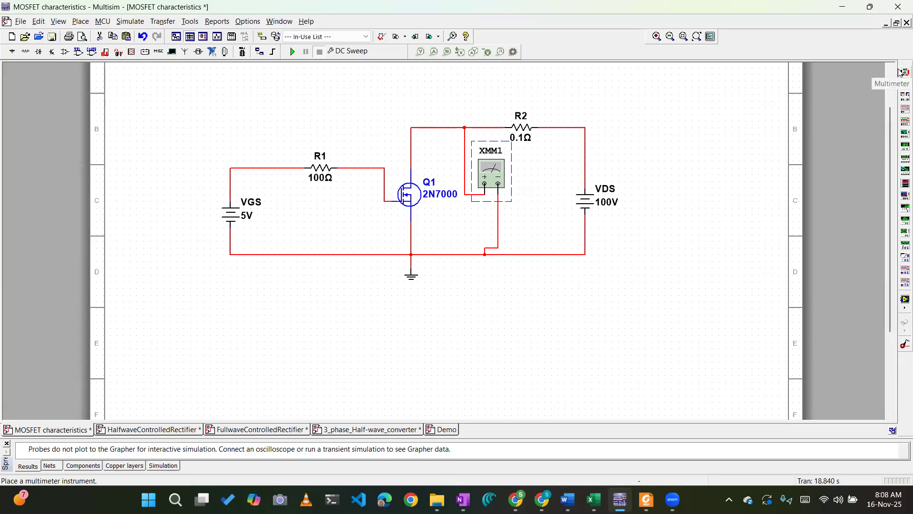
# Delete multimeter XMM1 from the MOSFET circuit.
pyautogui.press('Delete')
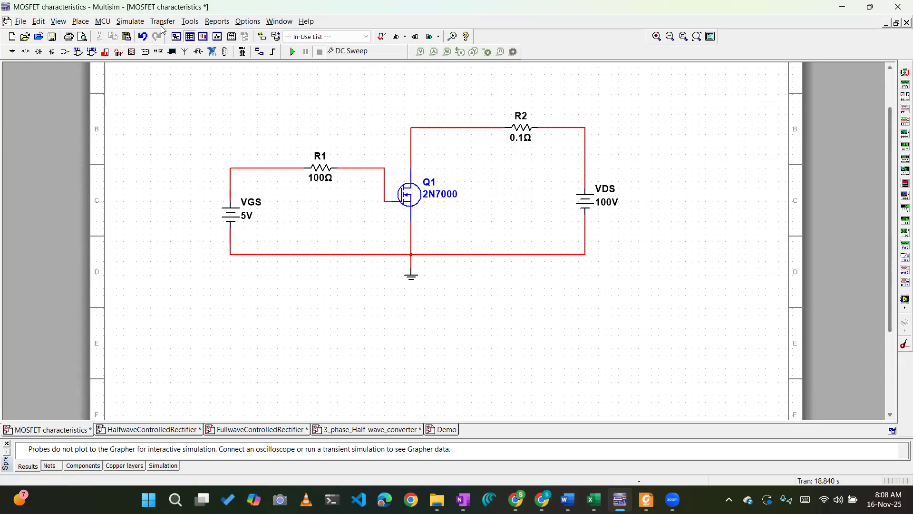
pyautogui.click(138, 22)
pyautogui.click(281, 114)
# Reopen the DC Sweep settings and review the source, start, stop and increment values of both sweep sources against the schematic.
pyautogui.click(130, 21)
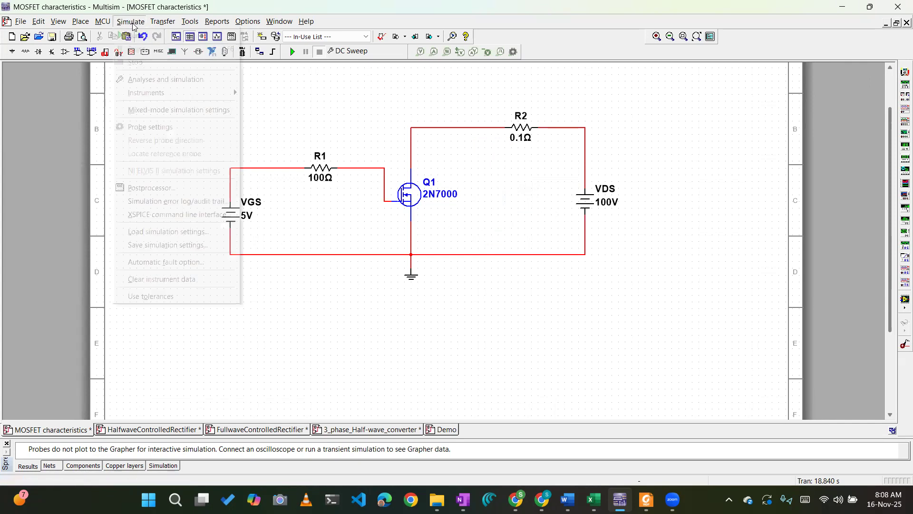
pyautogui.click(174, 79)
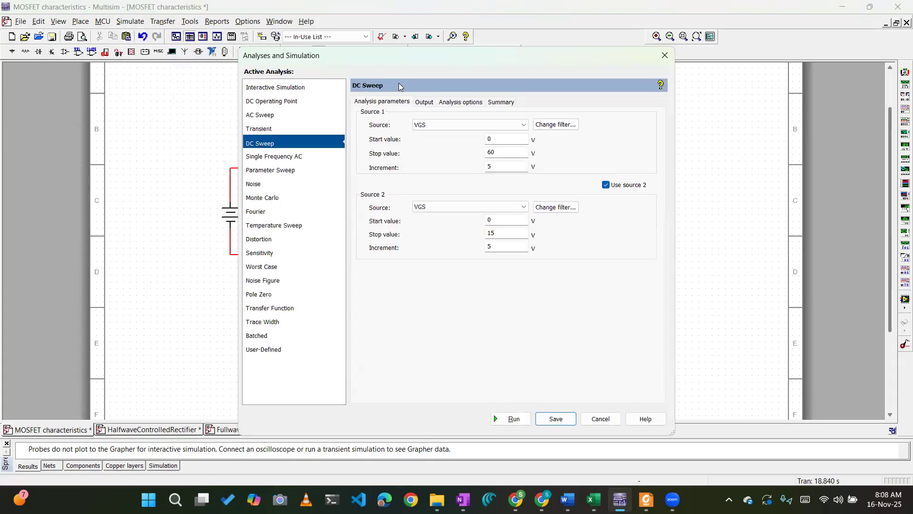
pyautogui.moveTo(402, 58); pyautogui.dragTo(513, 71)
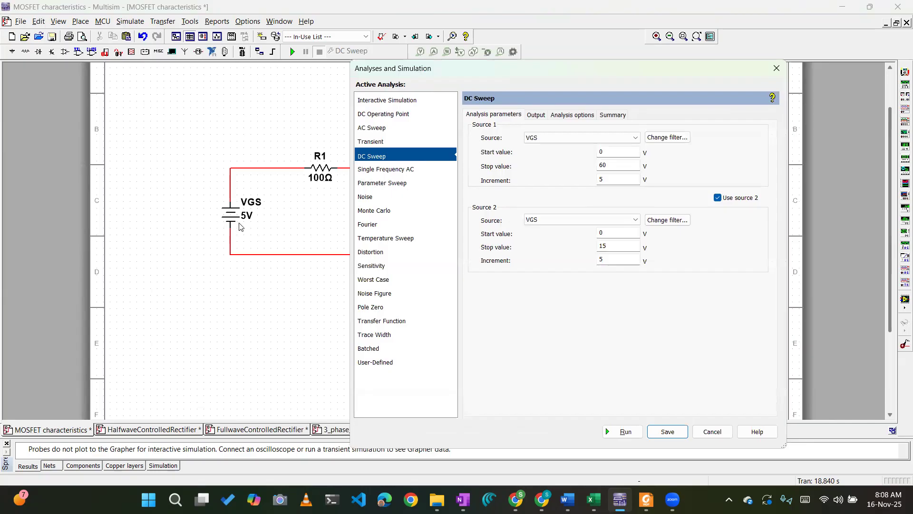
pyautogui.moveTo(486, 70); pyautogui.dragTo(366, 55)
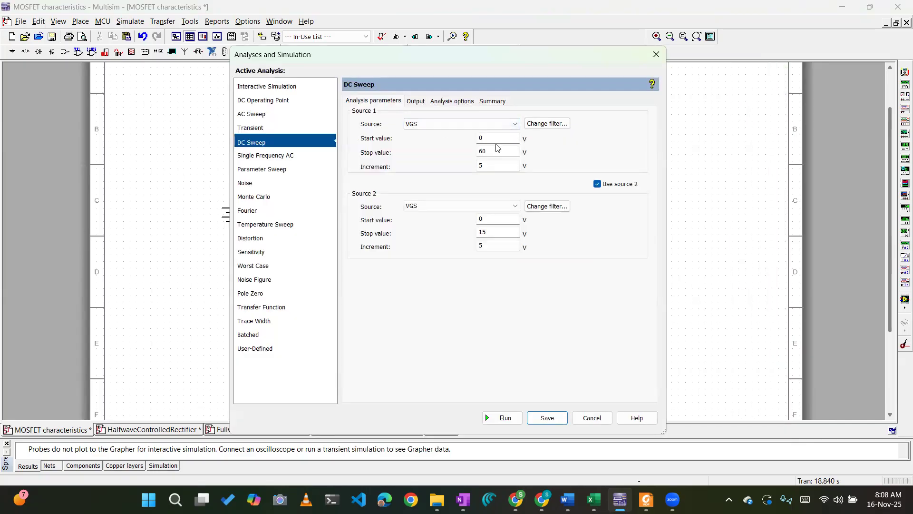
pyautogui.moveTo(487, 165); pyautogui.dragTo(474, 166)
pyautogui.doubleClick(501, 151)
pyautogui.moveTo(554, 60); pyautogui.dragTo(335, 69)
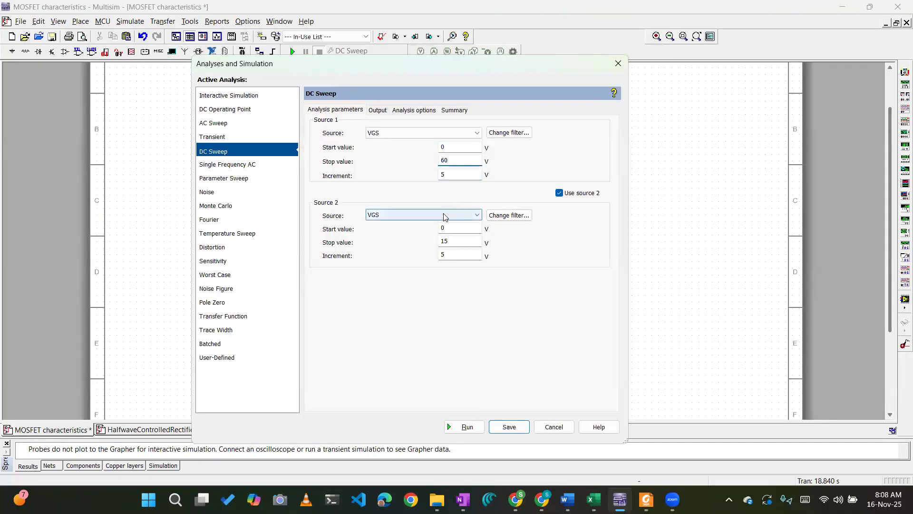
pyautogui.click(453, 229)
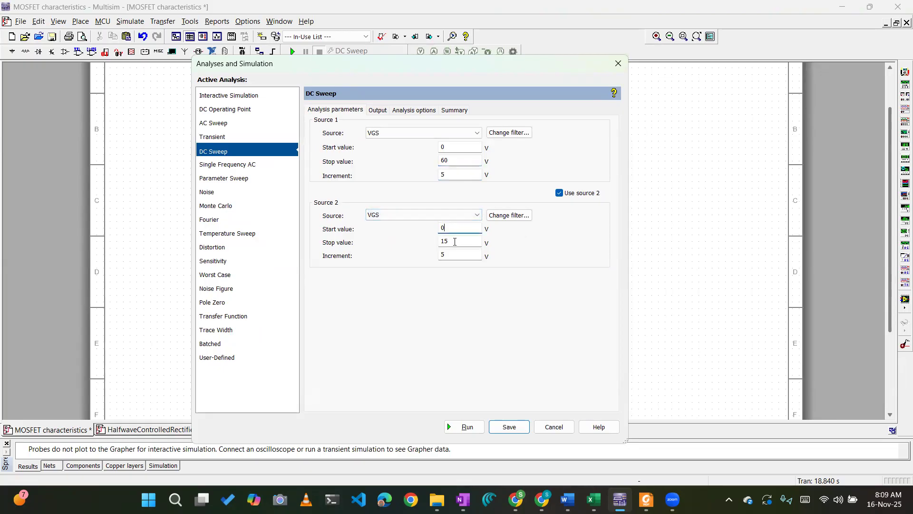
pyautogui.moveTo(457, 67); pyautogui.dragTo(537, 57)
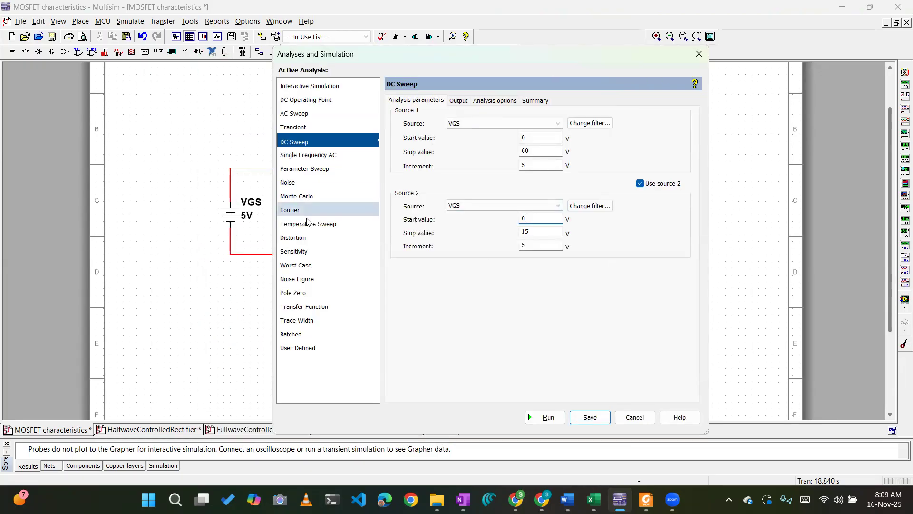
pyautogui.doubleClick(528, 244)
pyautogui.click(534, 245)
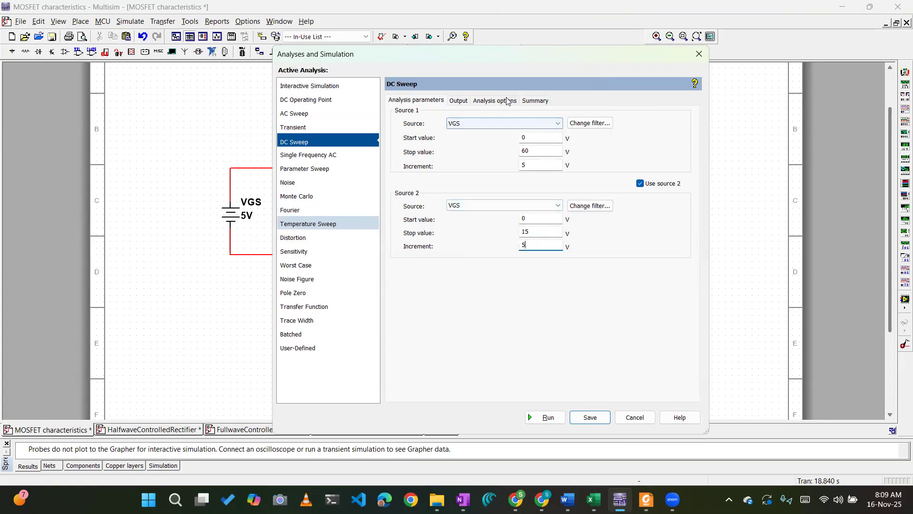
# Show the DC Sweep output variables and compare the variable selected for analysis with the R2 drain branch in the schematic.
pyautogui.click(459, 100)
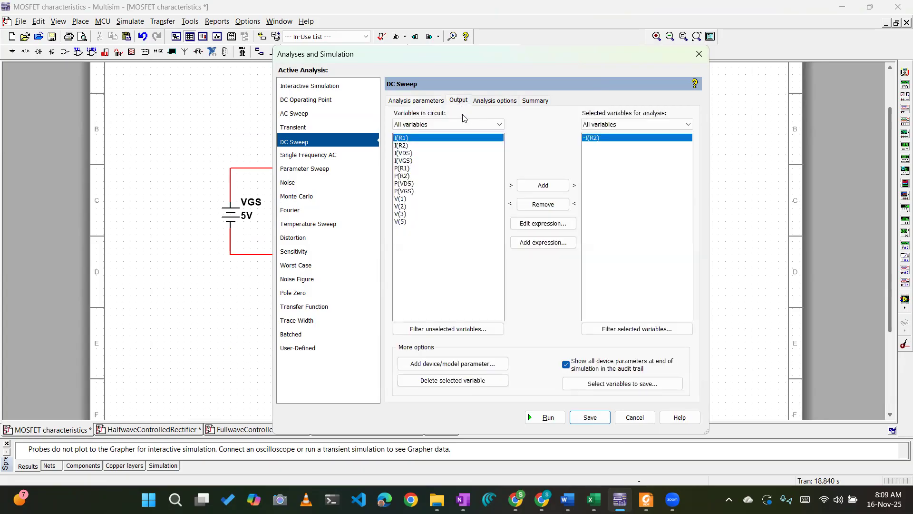
pyautogui.moveTo(441, 55); pyautogui.dragTo(724, 69)
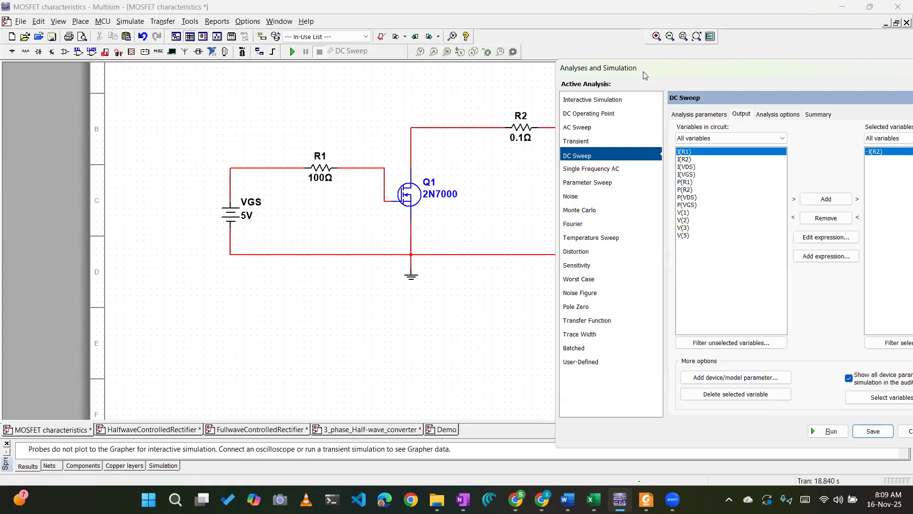
pyautogui.moveTo(643, 71); pyautogui.dragTo(320, 81)
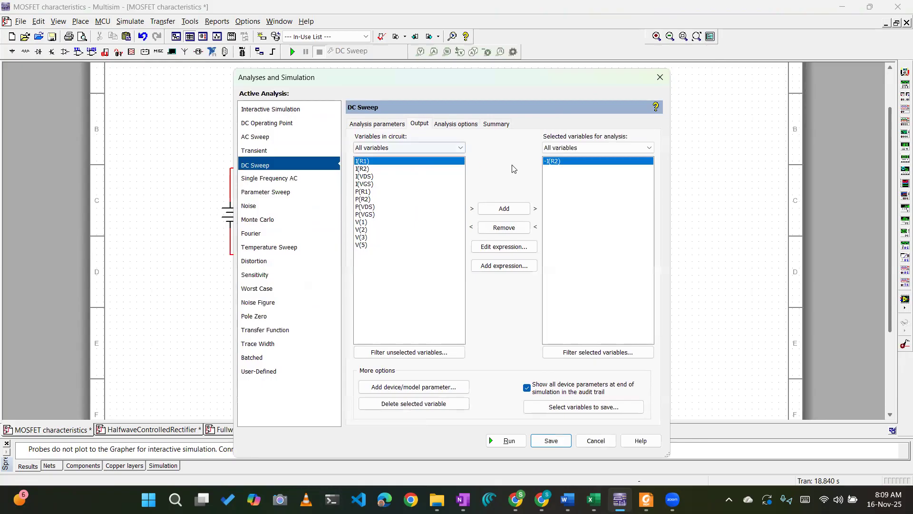
pyautogui.moveTo(532, 85); pyautogui.dragTo(435, 225)
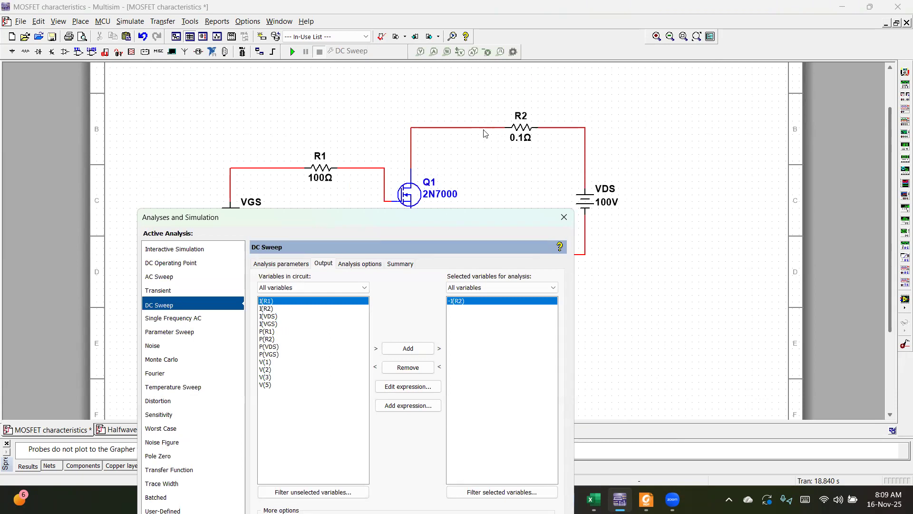
pyautogui.moveTo(426, 227); pyautogui.dragTo(514, 86)
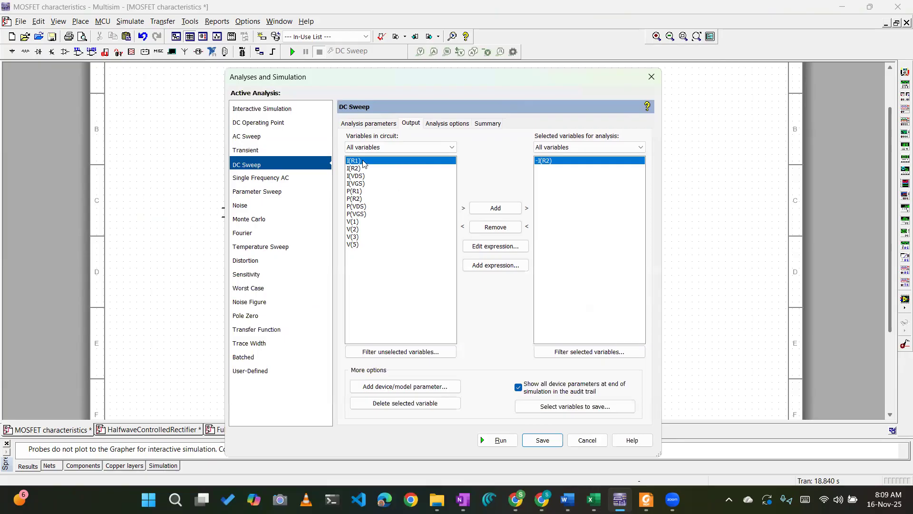
# Remove the -I(R2) expression from the variables selected for the DC Sweep and recheck the sweep source parameters.
pyautogui.click(360, 166)
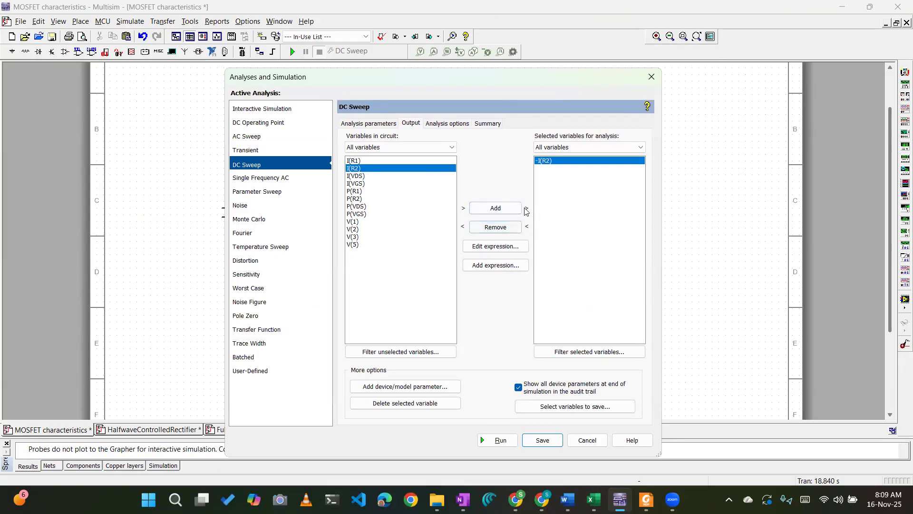
pyautogui.click(485, 225)
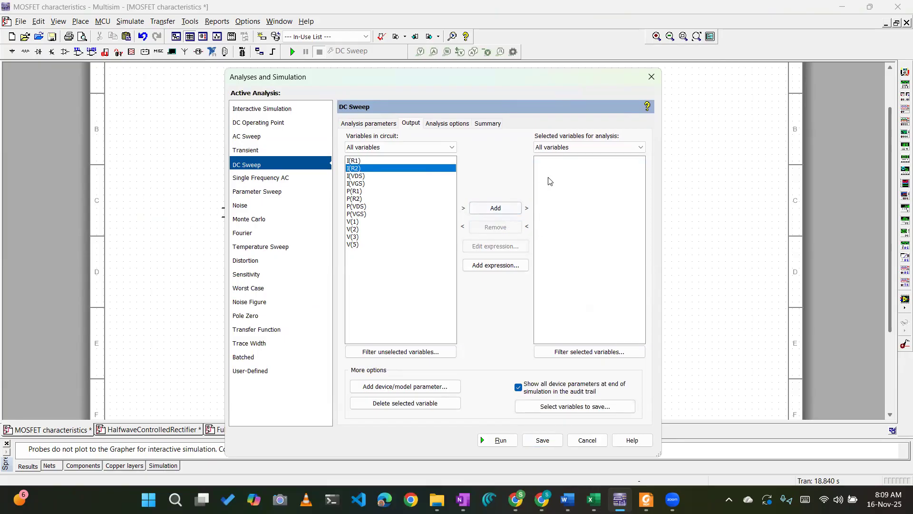
pyautogui.click(393, 123)
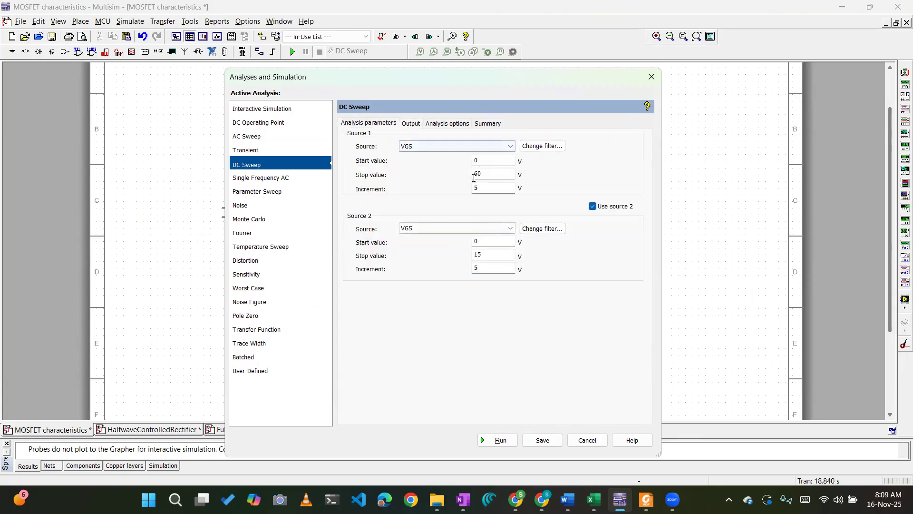
pyautogui.click(412, 124)
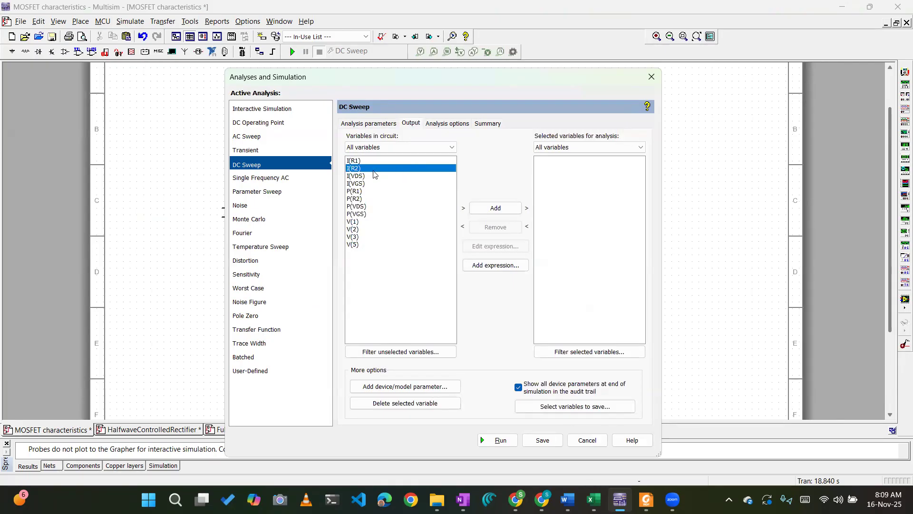
# Add the analysis expression -I(R2) to the DC Sweep output variables.
pyautogui.click(485, 265)
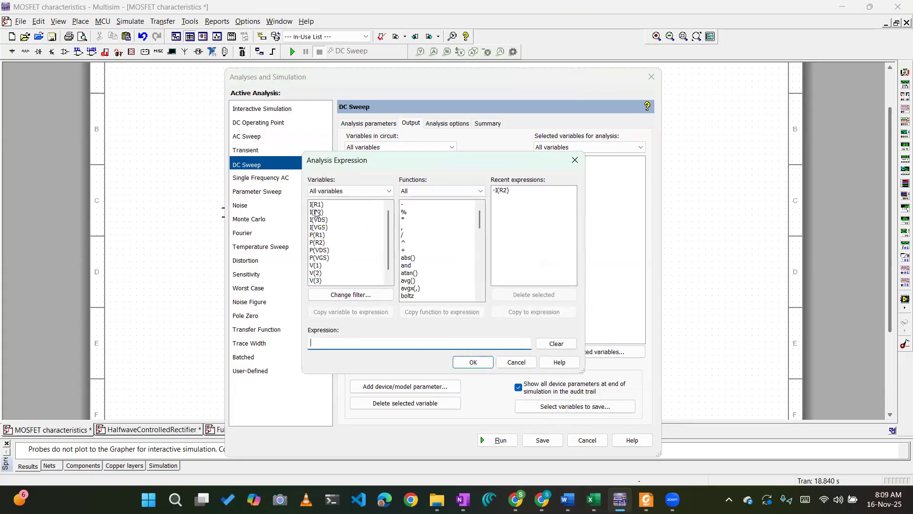
pyautogui.click(316, 212)
pyautogui.click(334, 343)
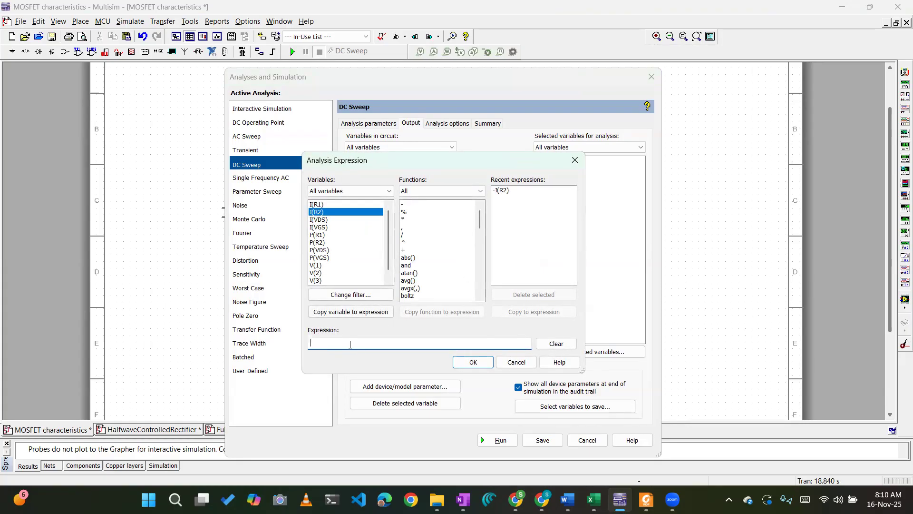
pyautogui.doubleClick(327, 214)
pyautogui.write('-I(R2')
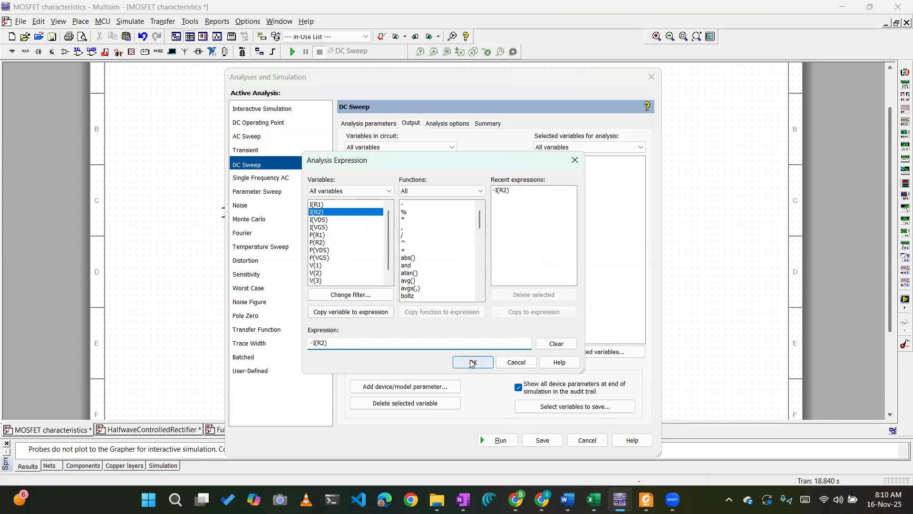
pyautogui.click(500, 192)
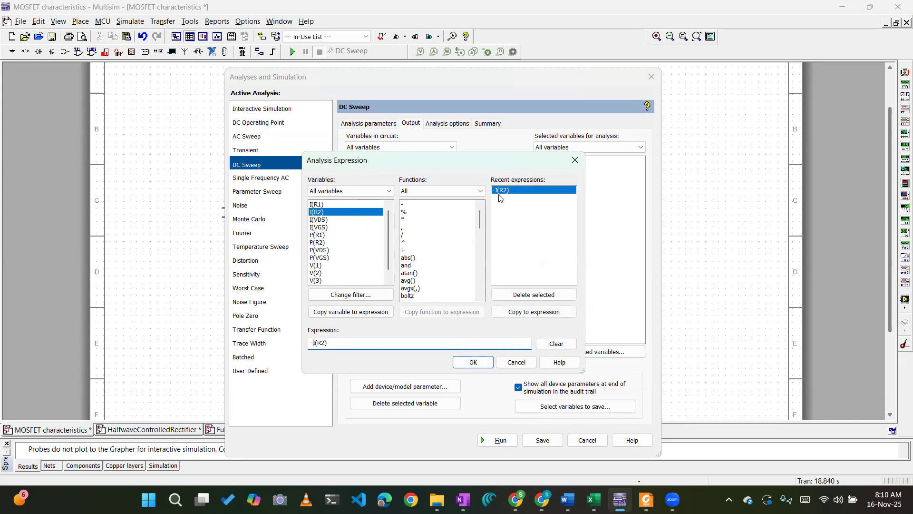
pyautogui.click(461, 364)
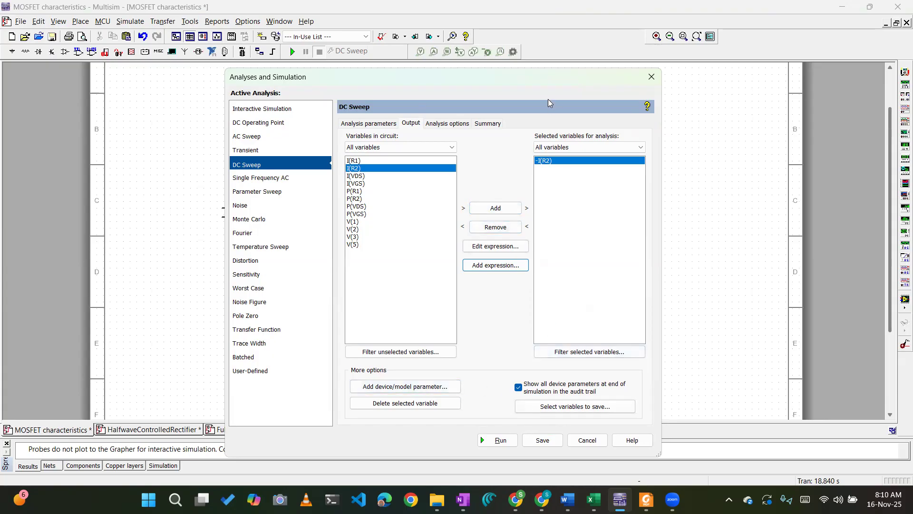
# Try to save the DC Sweep settings, and set the sweep's Source 1 to VDS.
pyautogui.moveTo(547, 74); pyautogui.dragTo(556, 19)
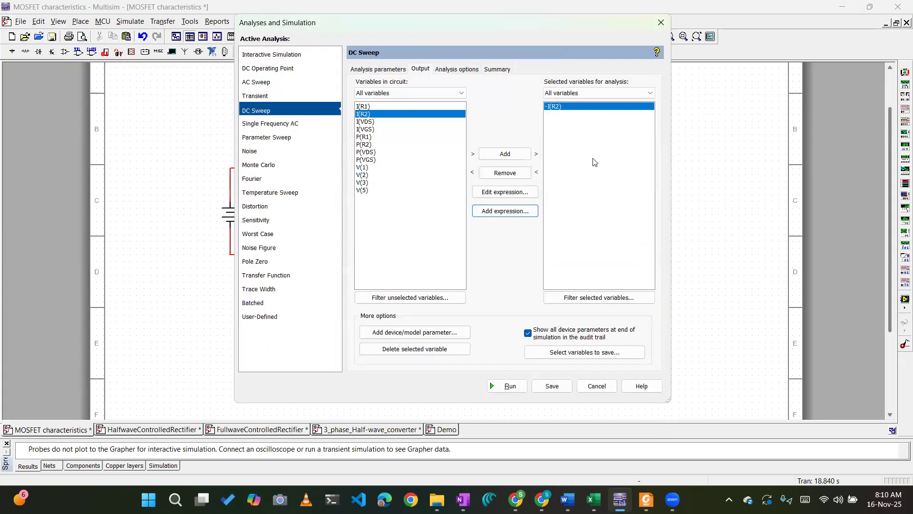
pyautogui.click(544, 389)
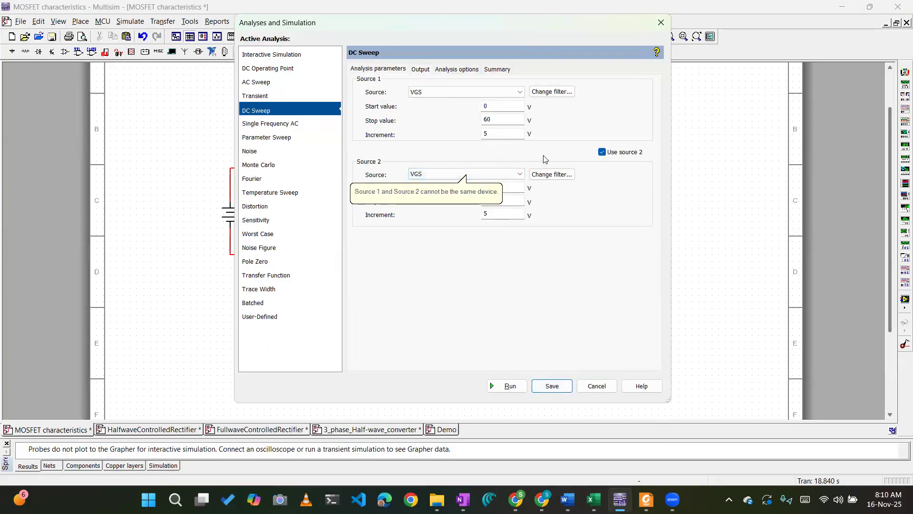
pyautogui.click(465, 92)
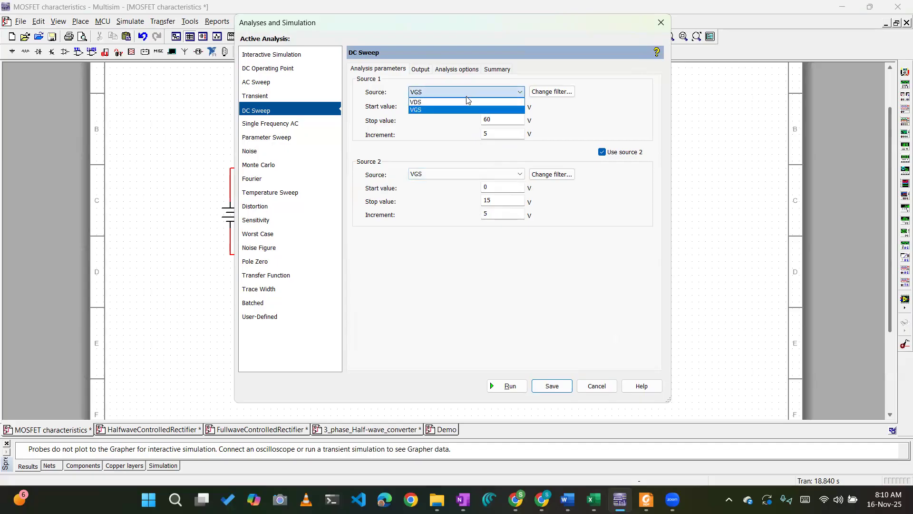
pyautogui.click(466, 102)
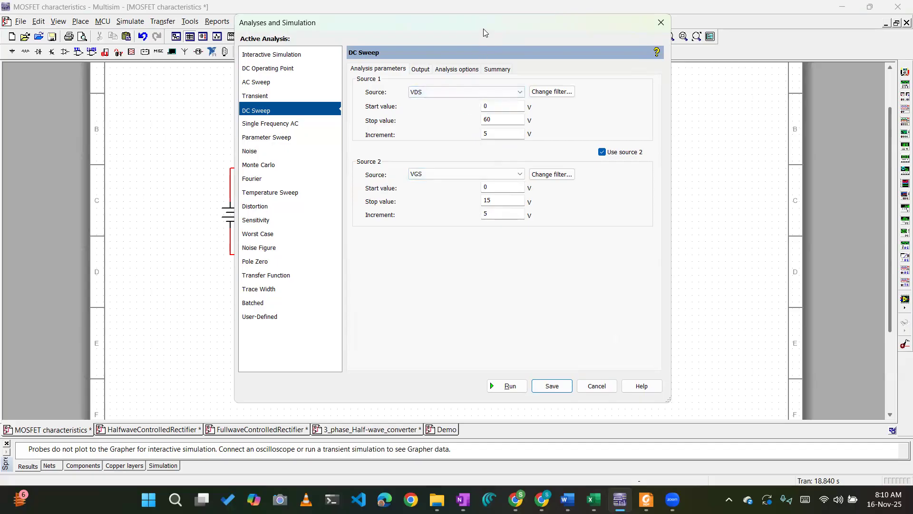
pyautogui.moveTo(483, 29); pyautogui.dragTo(631, 91)
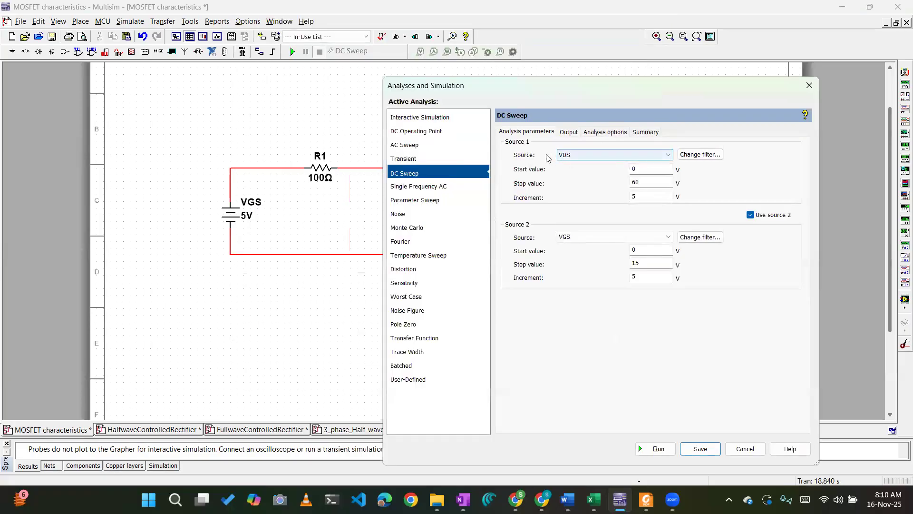
pyautogui.click(566, 155)
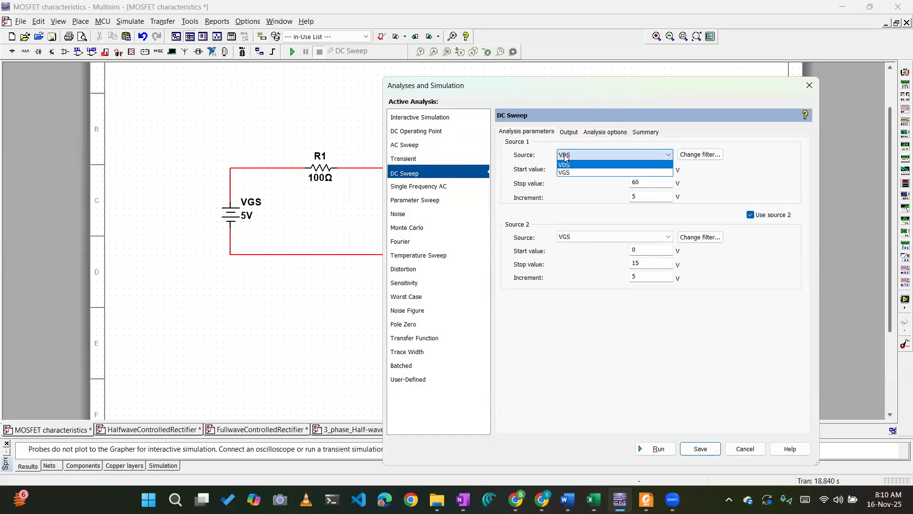
pyautogui.click(564, 165)
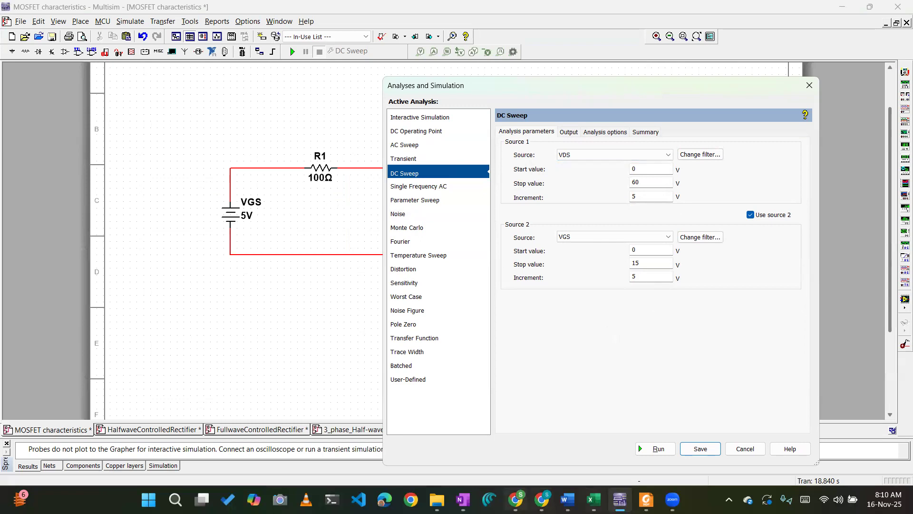
# Switch to OneNote and sketch a drain current ID versus VDS graph with two characteristic curves labelled VGS1 and VGS2.
pyautogui.click(470, 498)
pyautogui.moveTo(128, 325); pyautogui.dragTo(259, 416)
pyautogui.moveTo(121, 301); pyautogui.dragTo(152, 303)
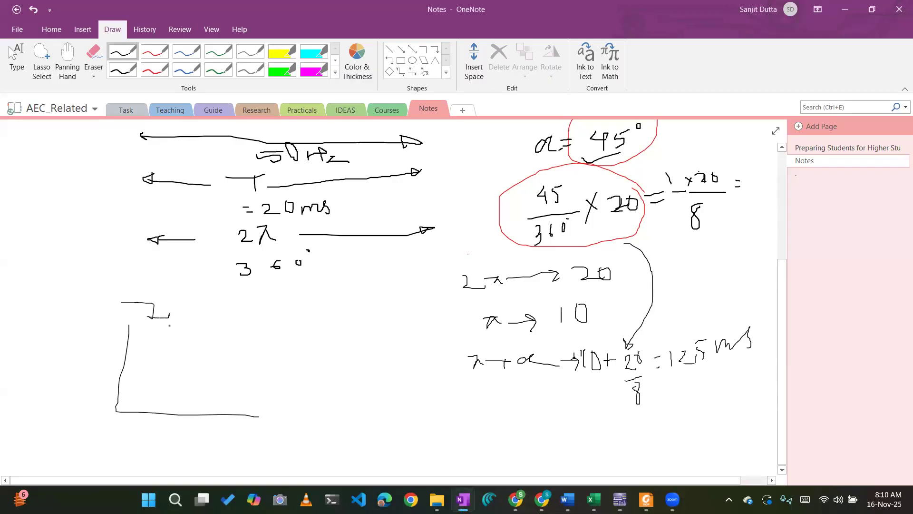
pyautogui.moveTo(288, 403); pyautogui.dragTo(318, 403)
pyautogui.moveTo(123, 407)
pyautogui.mouseDown()
pyautogui.moveTo(205, 374)
pyautogui.moveTo(291, 377)
pyautogui.mouseUp()
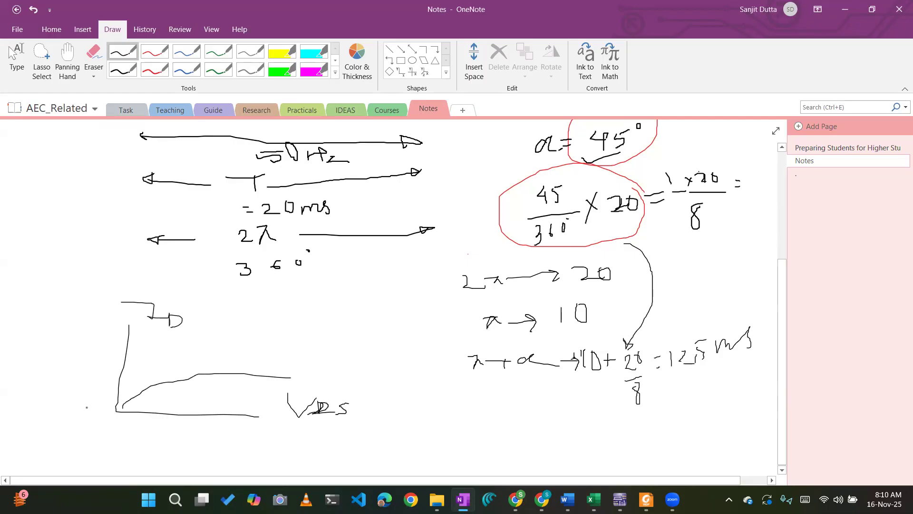
pyautogui.moveTo(111, 408)
pyautogui.mouseDown()
pyautogui.moveTo(150, 378)
pyautogui.moveTo(266, 358)
pyautogui.moveTo(322, 383)
pyautogui.mouseUp()
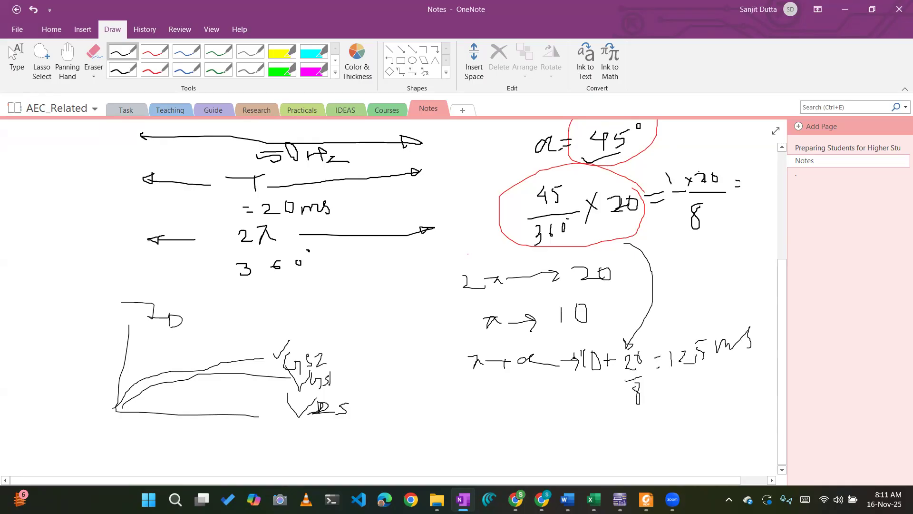
# Switch back to Multisim, review the DC Sweep output expression and both sources, and save the analysis settings.
pyautogui.hotkey('alt', 'Tab')
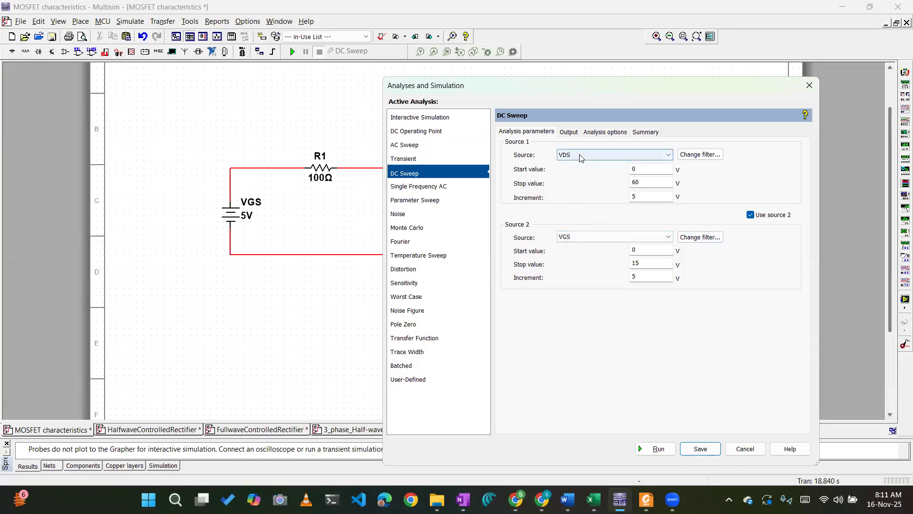
pyautogui.click(568, 132)
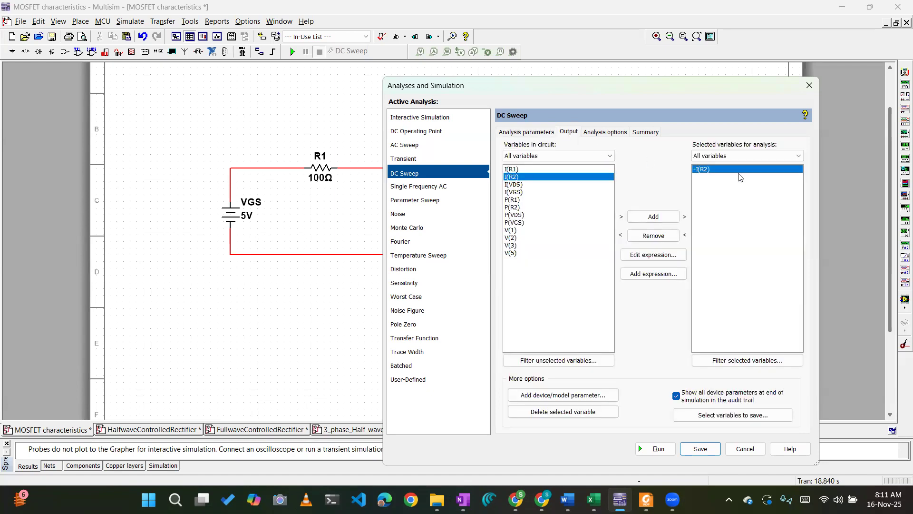
pyautogui.click(517, 134)
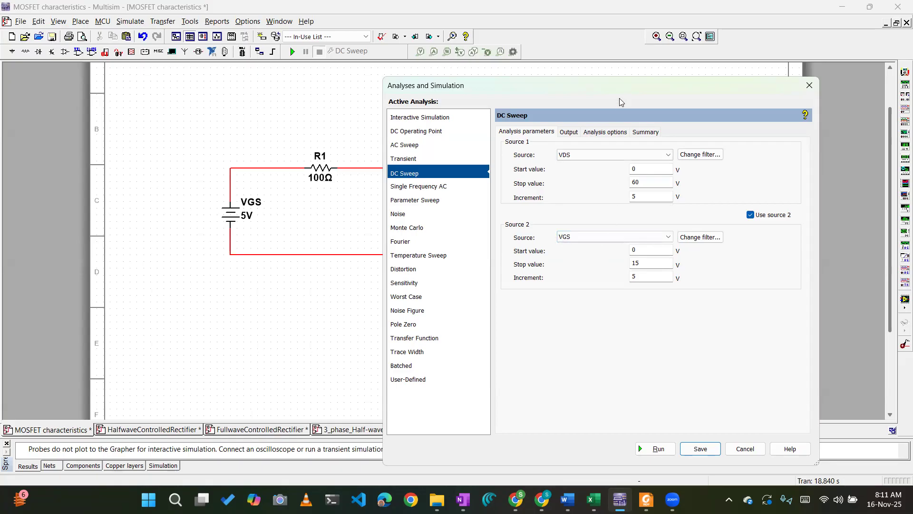
pyautogui.moveTo(619, 90); pyautogui.dragTo(573, 35)
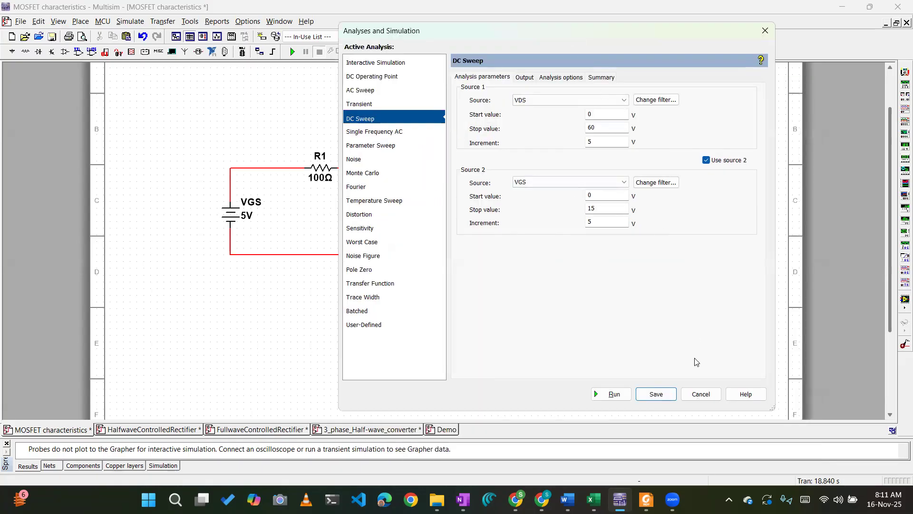
pyautogui.click(654, 393)
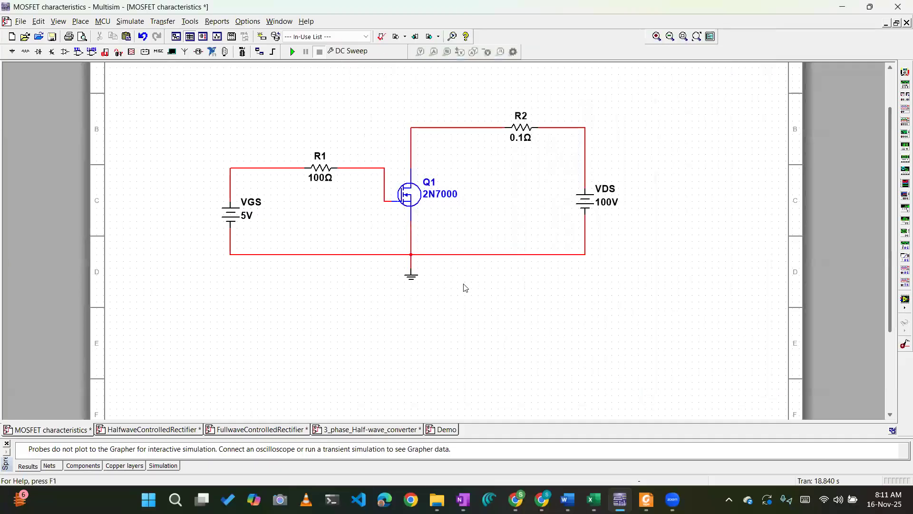
# Run the DC Sweep on the MOSFET circuit, inspect the resulting graph's page title properties, and close the graph view.
pyautogui.click(292, 54)
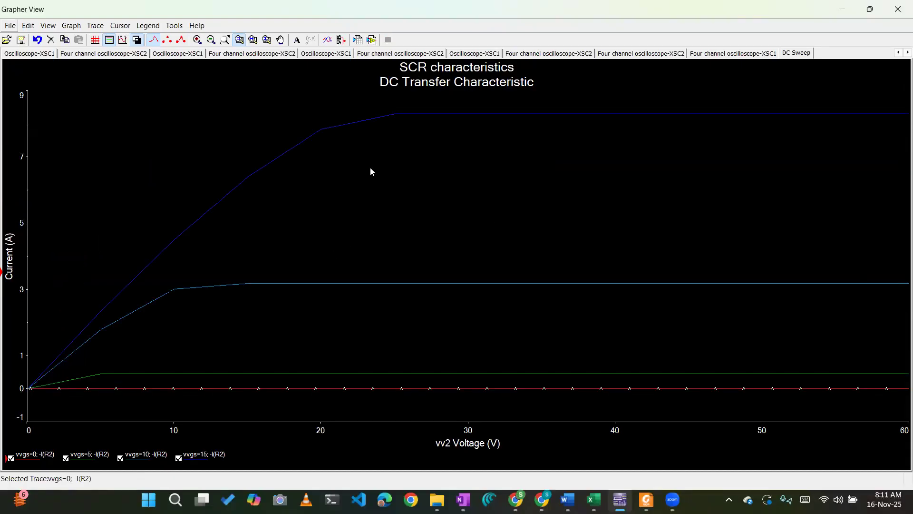
pyautogui.doubleClick(408, 69)
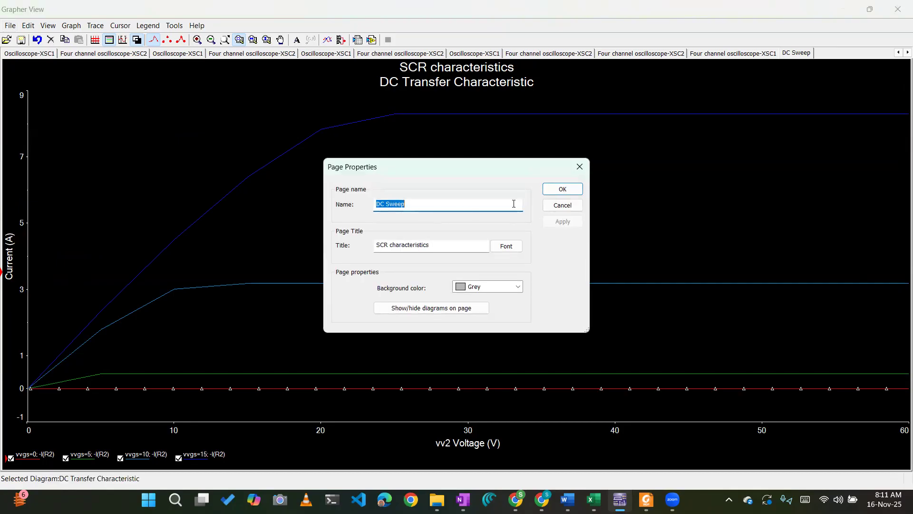
pyautogui.click(447, 244)
pyautogui.click(562, 188)
pyautogui.click(898, 9)
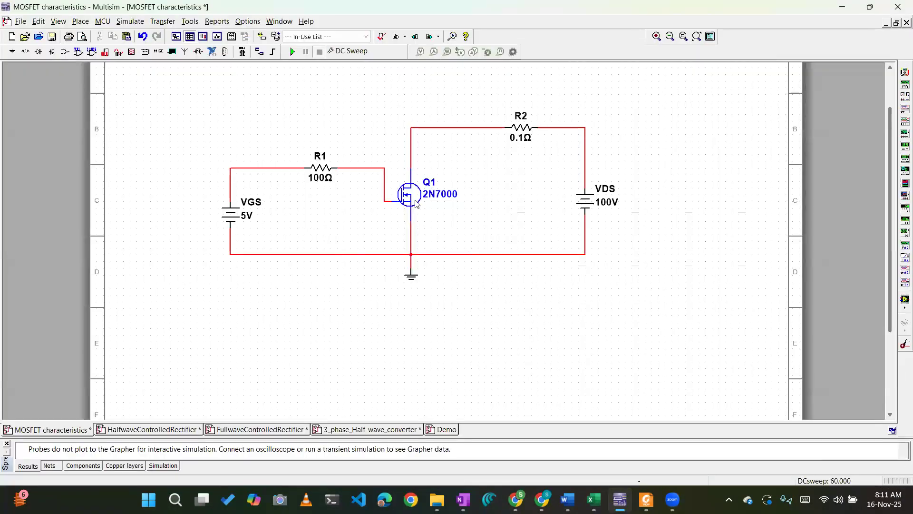
# Look up replacement options for MOSFET Q1, searching all component groups for 2N7000.
pyautogui.click(413, 198)
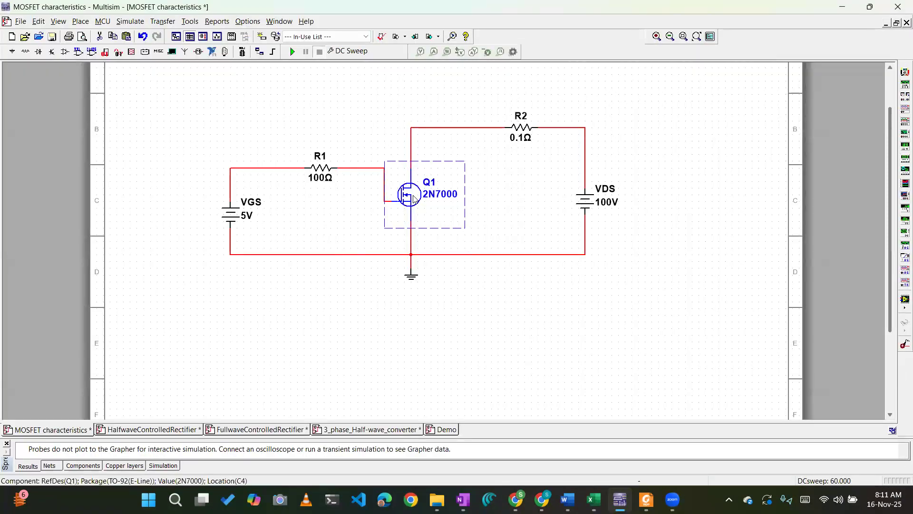
pyautogui.rightClick(414, 199)
pyautogui.click(468, 169)
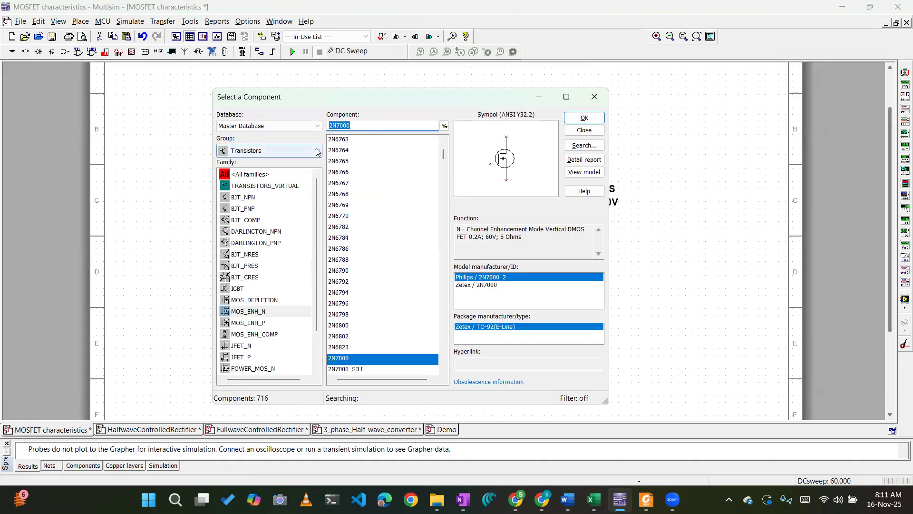
pyautogui.click(293, 151)
pyautogui.click(293, 163)
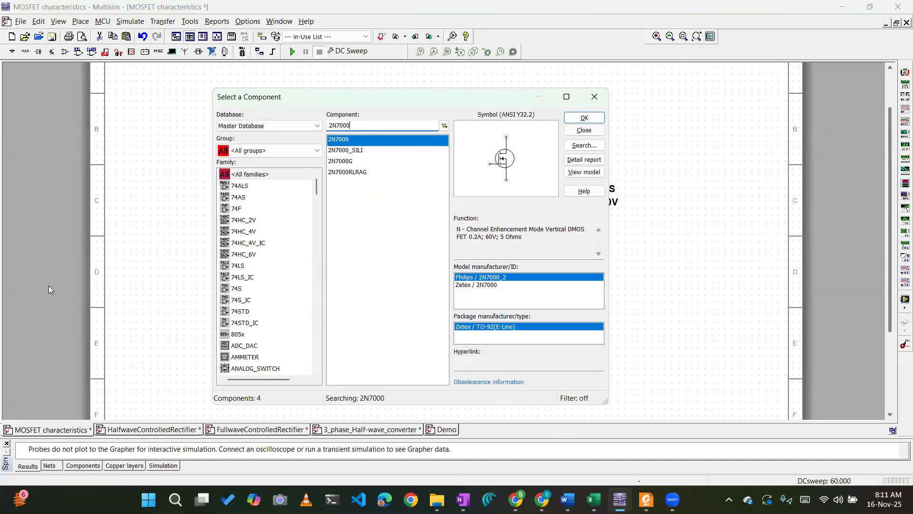
# Open the SCR characteristics.ms14 design and dismiss the component selection dialog without replacing the MOSFET.
pyautogui.click(24, 22)
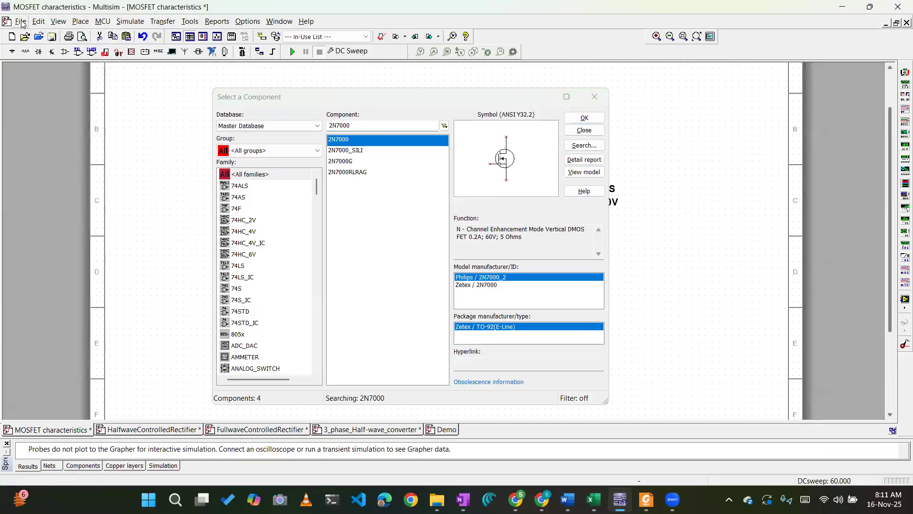
pyautogui.click(25, 24)
pyautogui.click(26, 48)
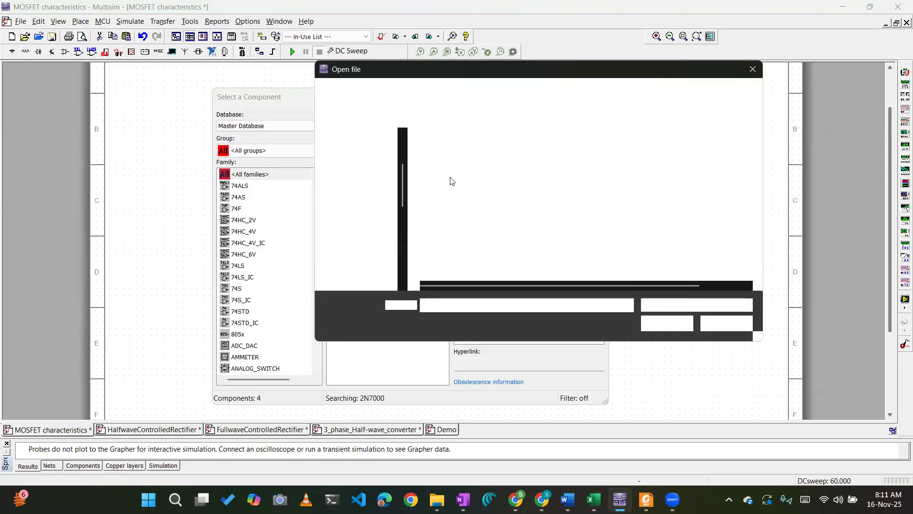
pyautogui.click(463, 255)
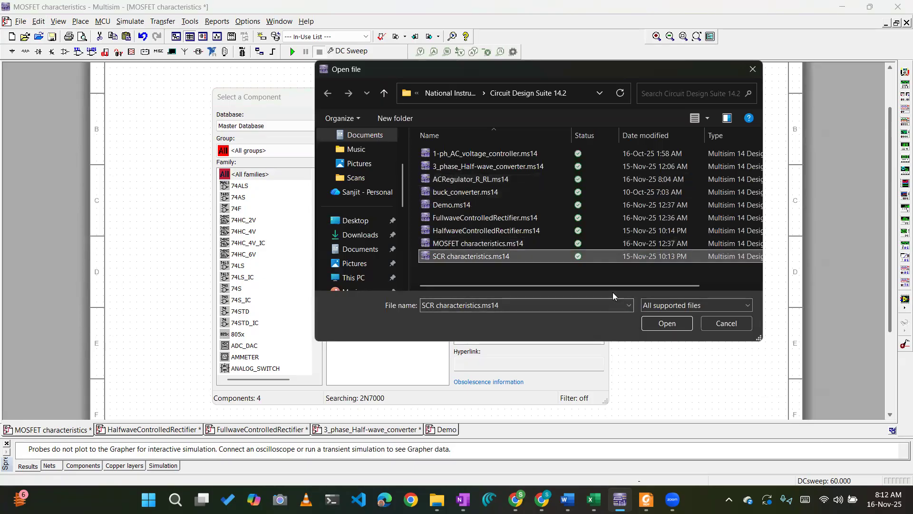
pyautogui.press('Return')
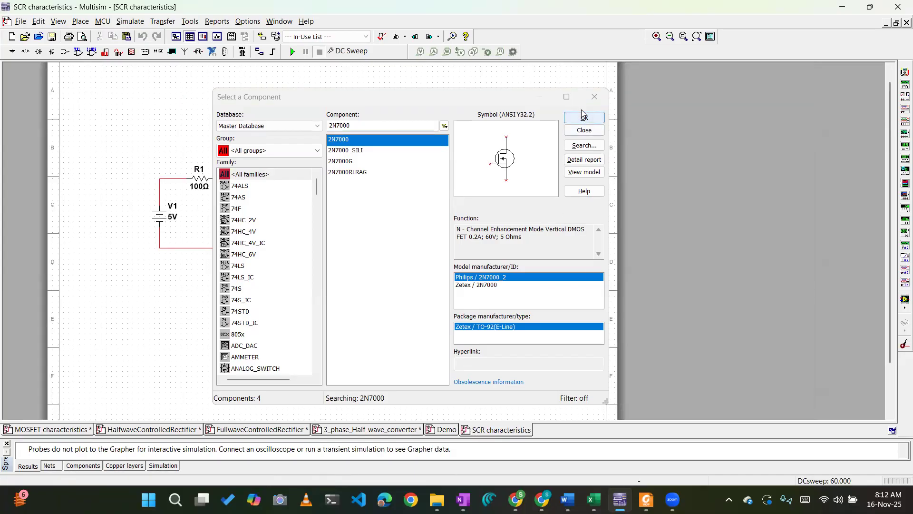
pyautogui.click(594, 96)
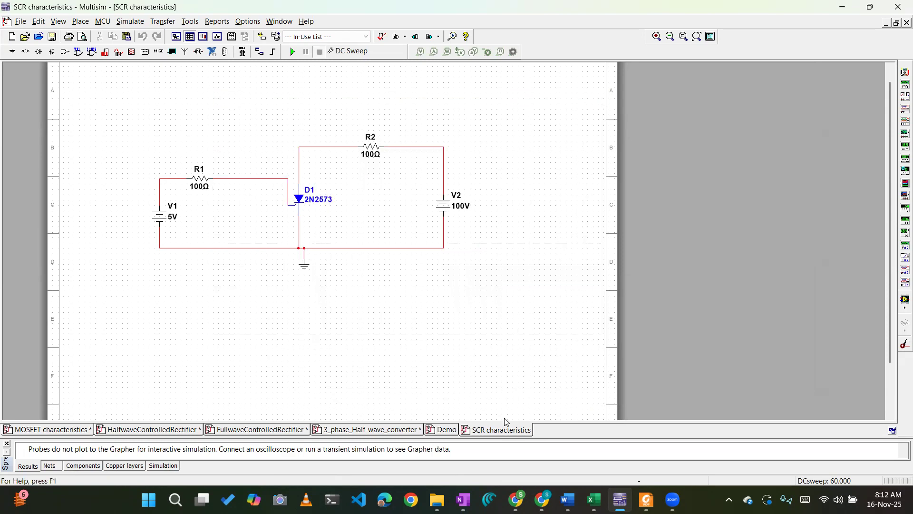
# Open the DC Sweep settings for the SCR circuit and review the sweep ranges of sources V2 and V1.
pyautogui.scroll(2, 310, 190)
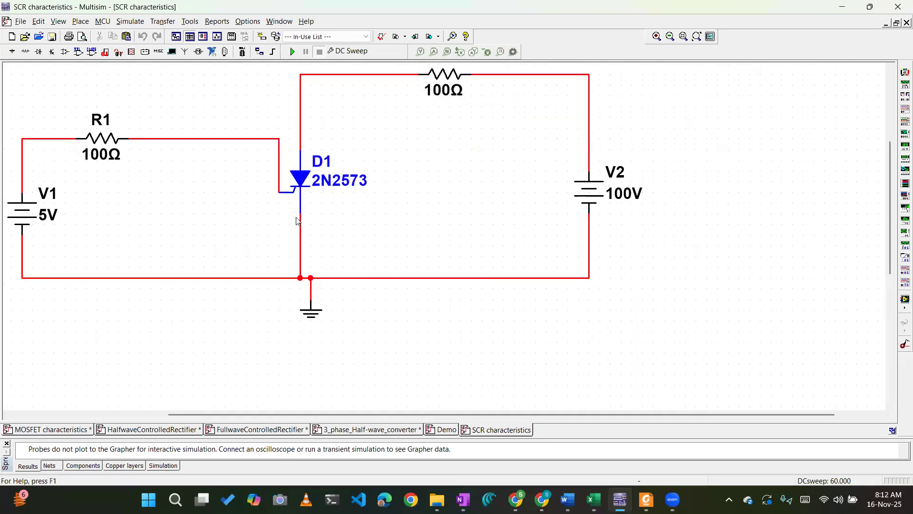
pyautogui.scroll(-1, 335, 181)
pyautogui.scroll(-1, 407, 104)
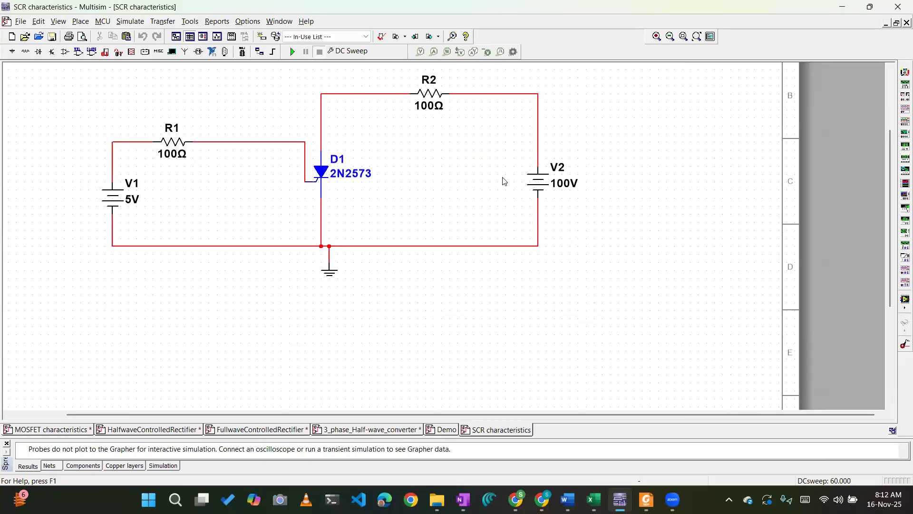
pyautogui.click(129, 21)
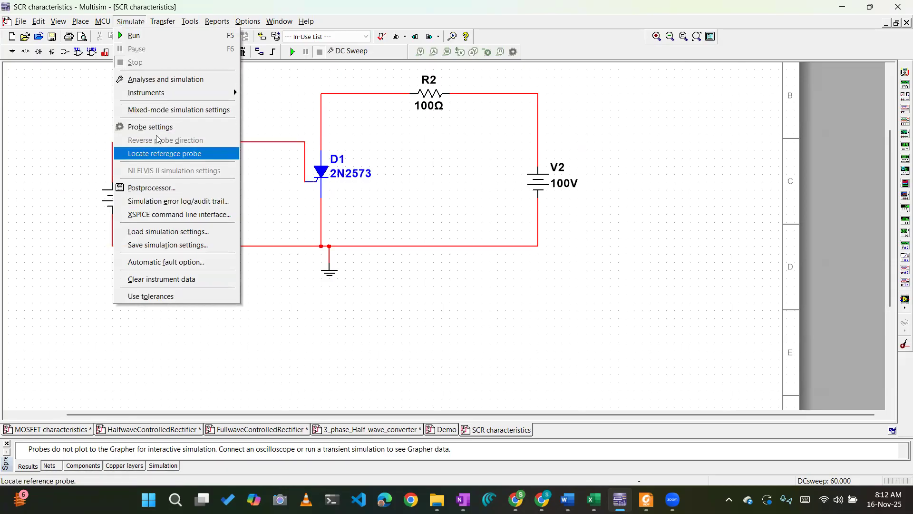
pyautogui.click(230, 79)
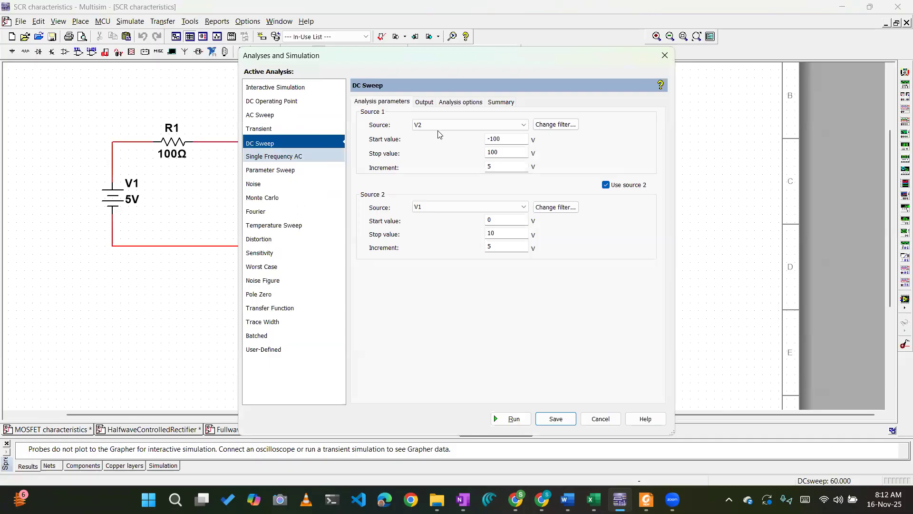
pyautogui.moveTo(461, 74); pyautogui.dragTo(534, 272)
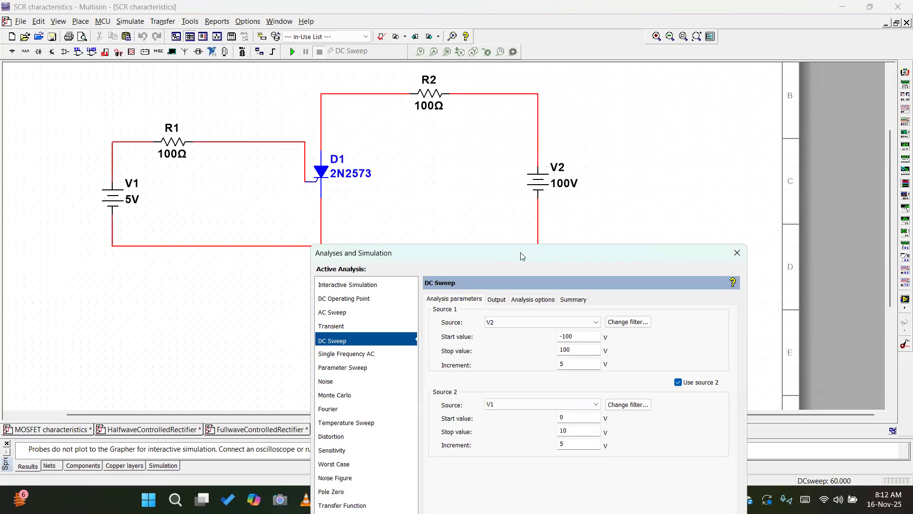
pyautogui.moveTo(520, 256); pyautogui.dragTo(530, 174)
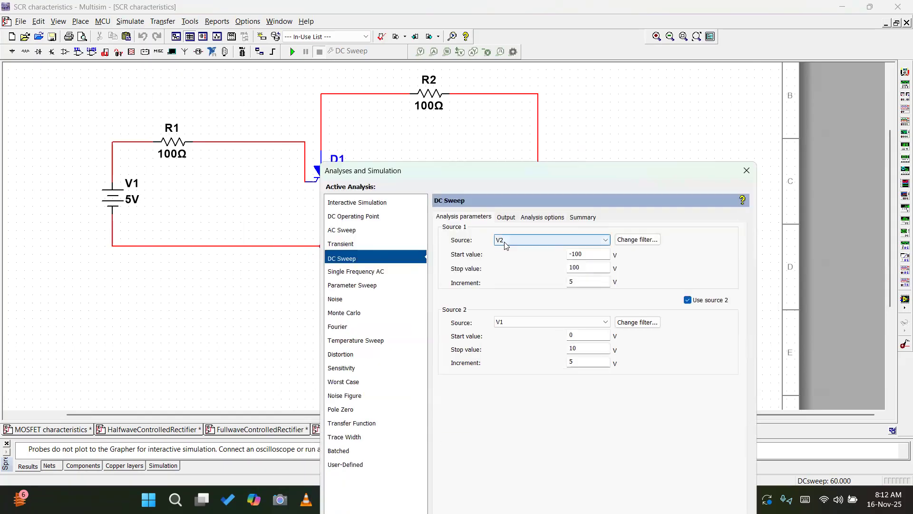
# Review the DC Sweep output variables I(V2) and V(4) against the SCR circuit, and save the analysis settings.
pyautogui.click(506, 217)
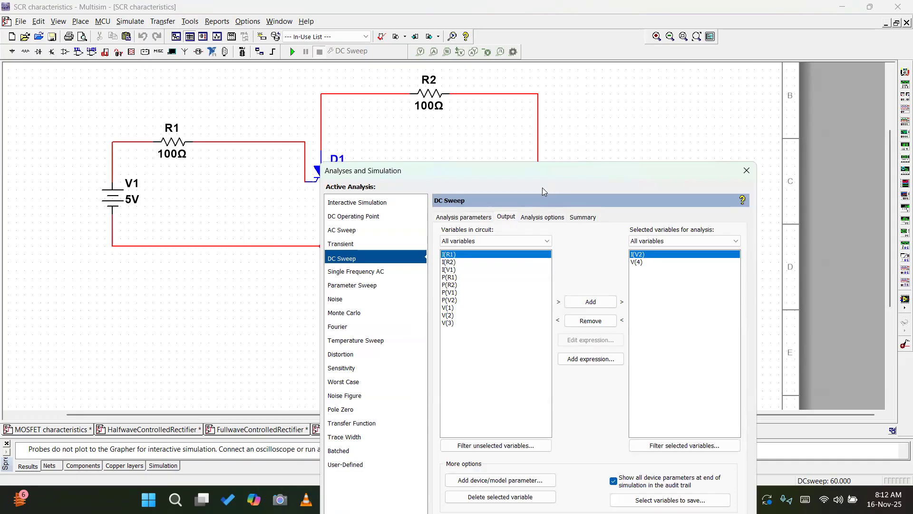
pyautogui.moveTo(538, 175); pyautogui.dragTo(548, 128)
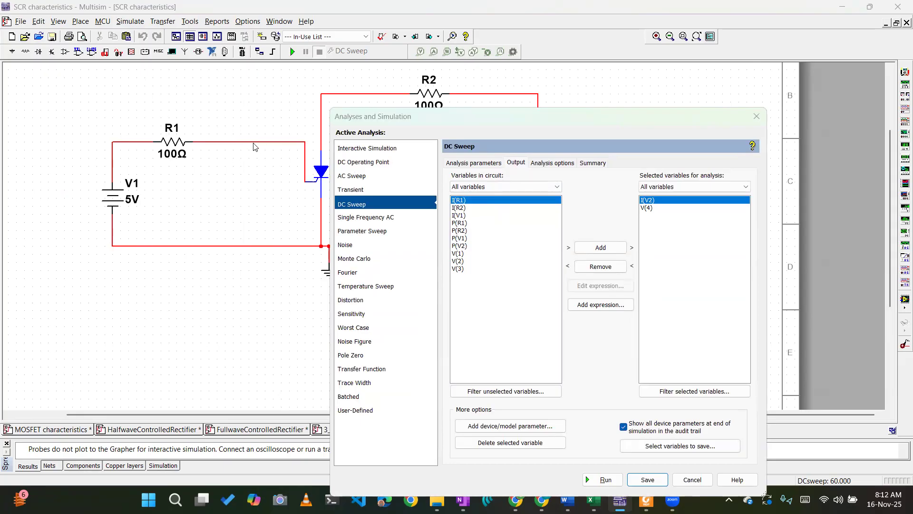
pyautogui.click(664, 208)
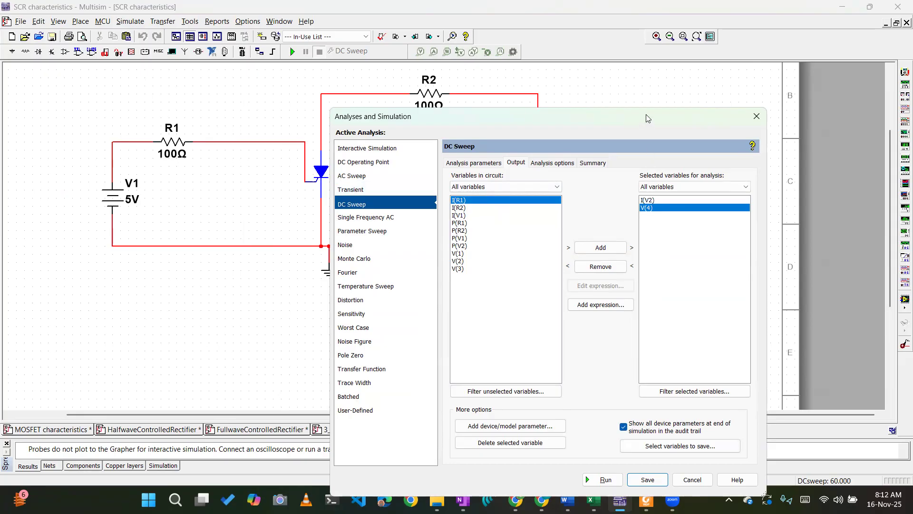
pyautogui.moveTo(646, 118); pyautogui.dragTo(636, 71)
pyautogui.click(639, 432)
# Run the DC Sweep on the SCR circuit twice, inspecting the transfer characteristic and closing the graph view each time.
pyautogui.click(289, 51)
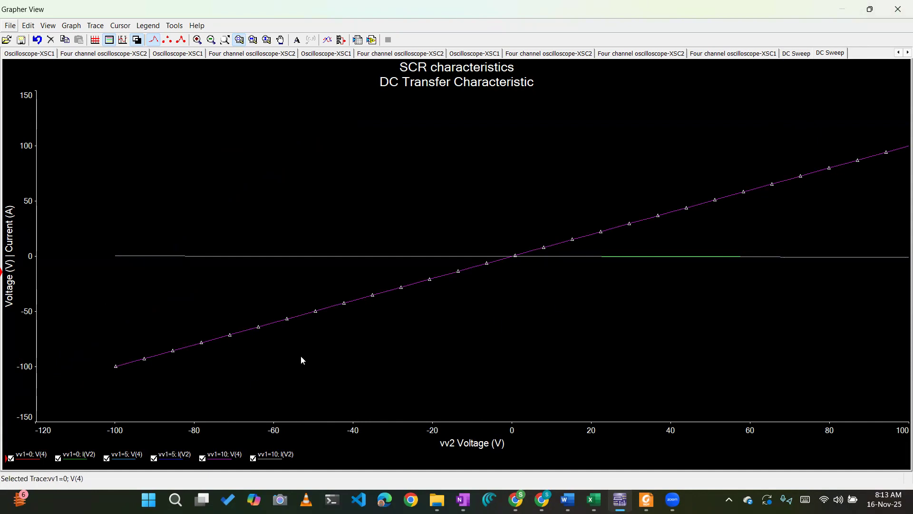
pyautogui.click(899, 12)
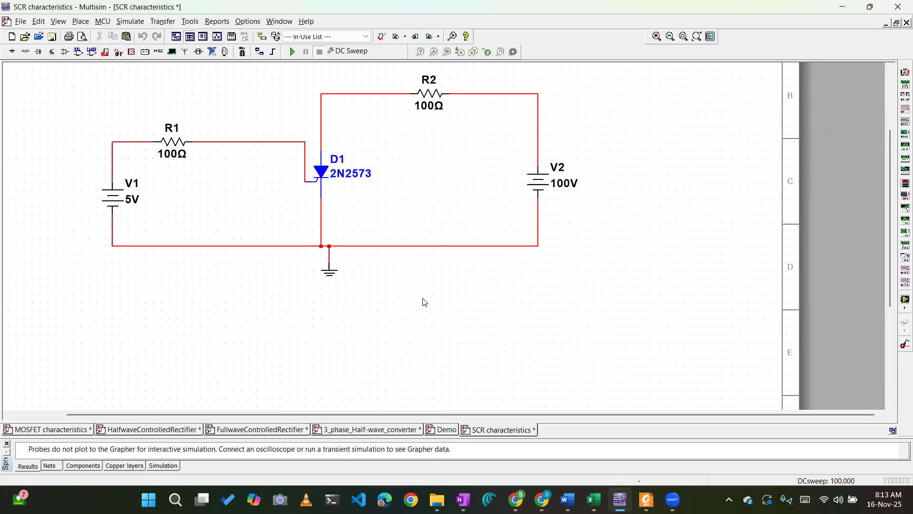
pyautogui.click(293, 51)
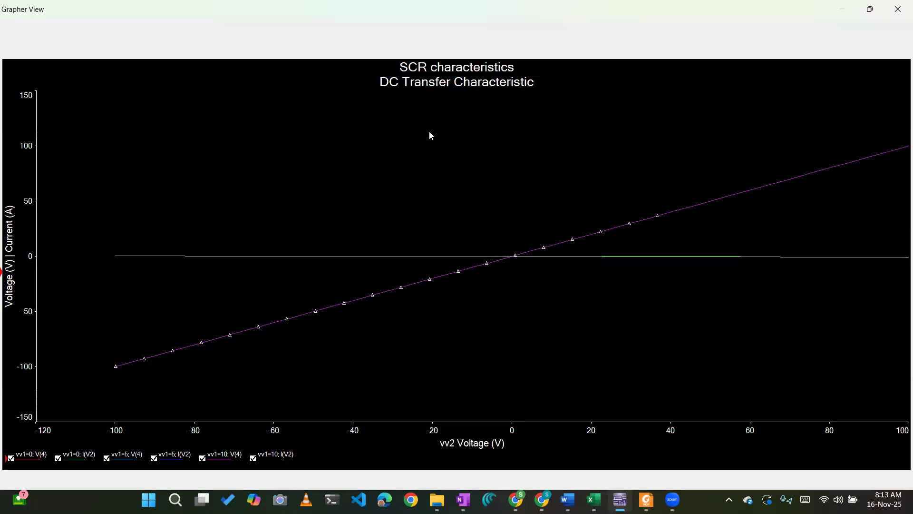
pyautogui.click(895, 9)
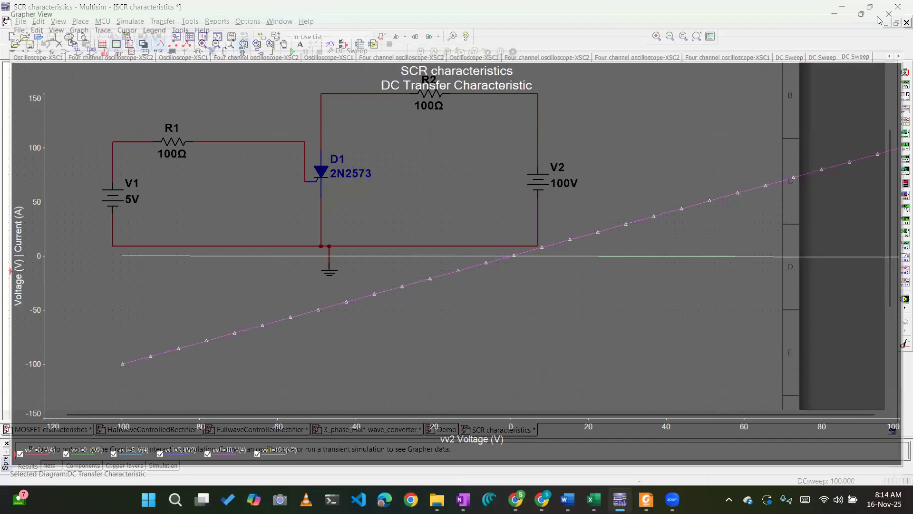
# Switch to the MOSFET characteristics design, rerun its DC Sweep to view the drain current curves, and close the graph view.
pyautogui.click(66, 430)
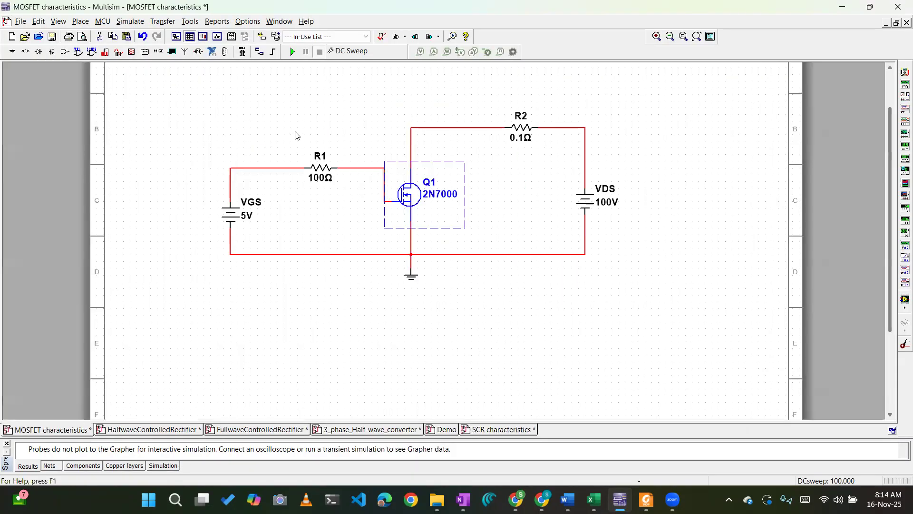
pyautogui.click(292, 51)
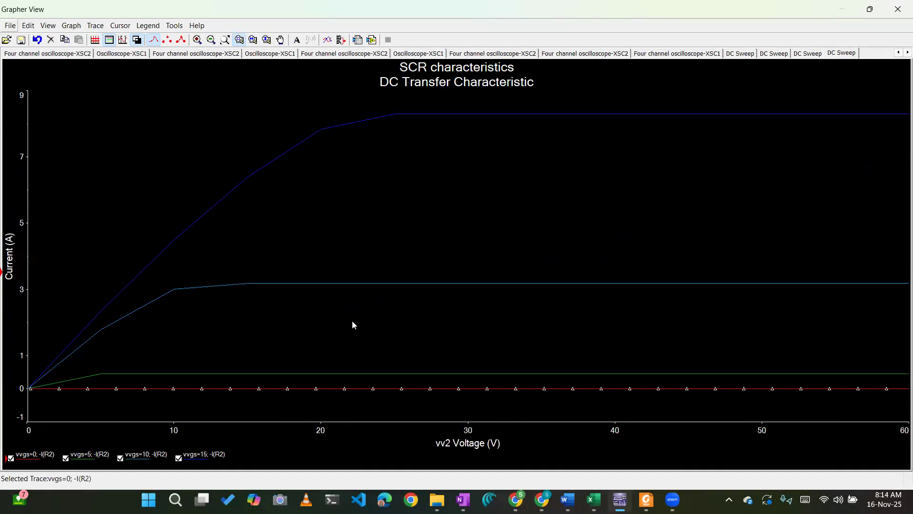
pyautogui.click(897, 9)
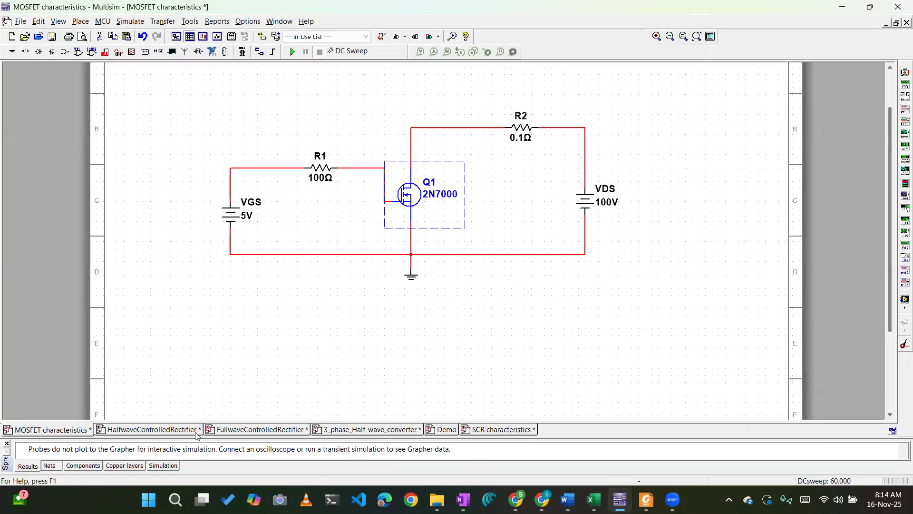
# Move resistor R1 closer to the VGS source and reroute the gate wire midway between R1 and MOSFET Q1.
pyautogui.click(275, 381)
pyautogui.click(405, 197)
pyautogui.moveTo(360, 168); pyautogui.dragTo(355, 202)
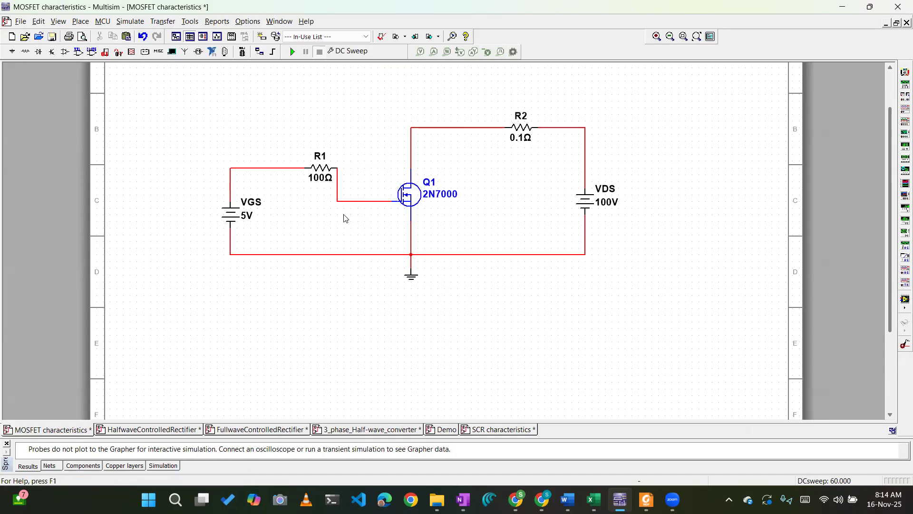
pyautogui.moveTo(309, 164); pyautogui.dragTo(282, 165)
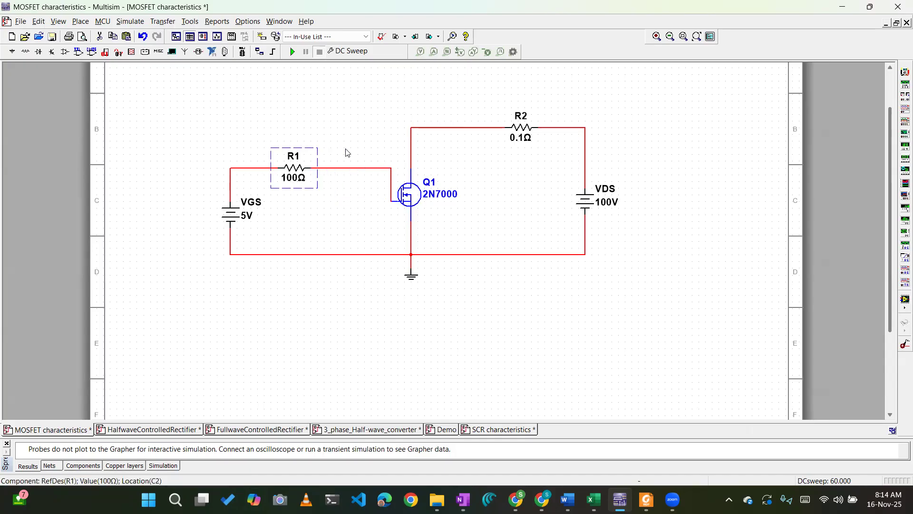
pyautogui.click(351, 173)
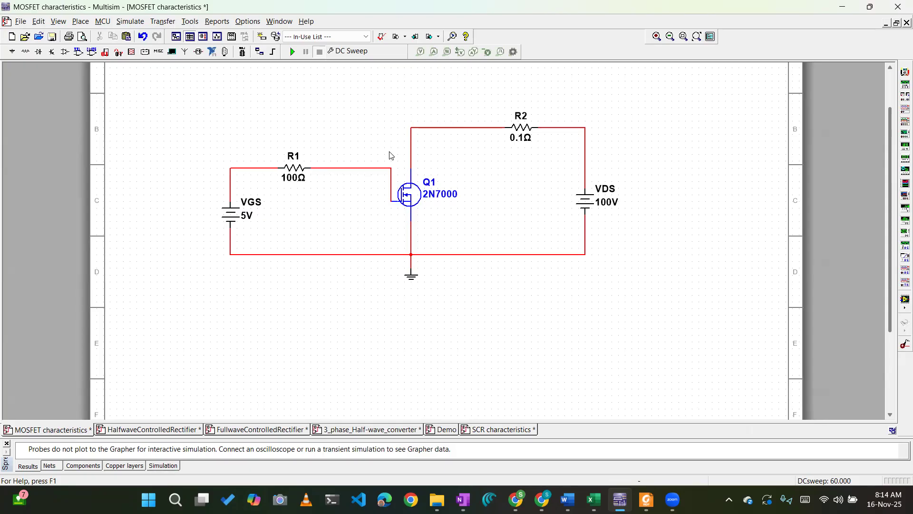
pyautogui.moveTo(391, 184); pyautogui.dragTo(365, 185)
pyautogui.click(348, 218)
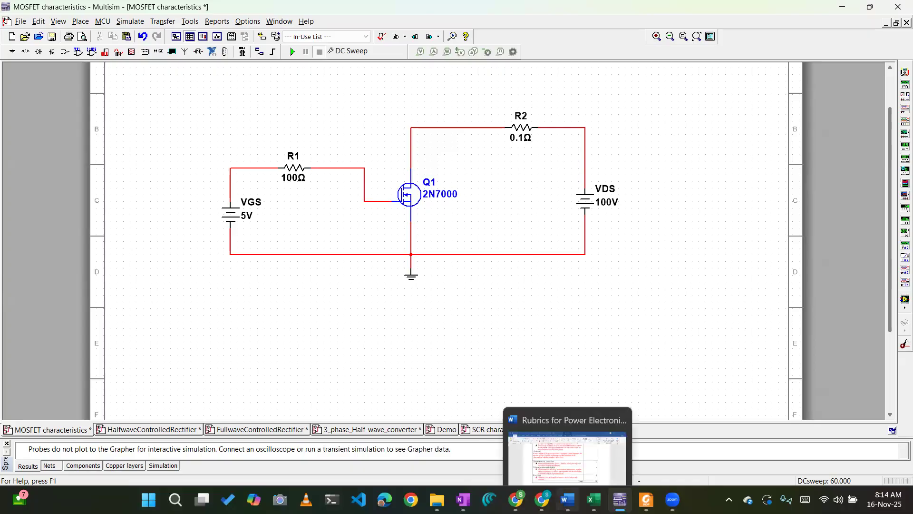
# Check the lab rubrics in Word, and switch to the Power Electronics Lab document in Chrome to find its experiment list.
pyautogui.click(565, 499)
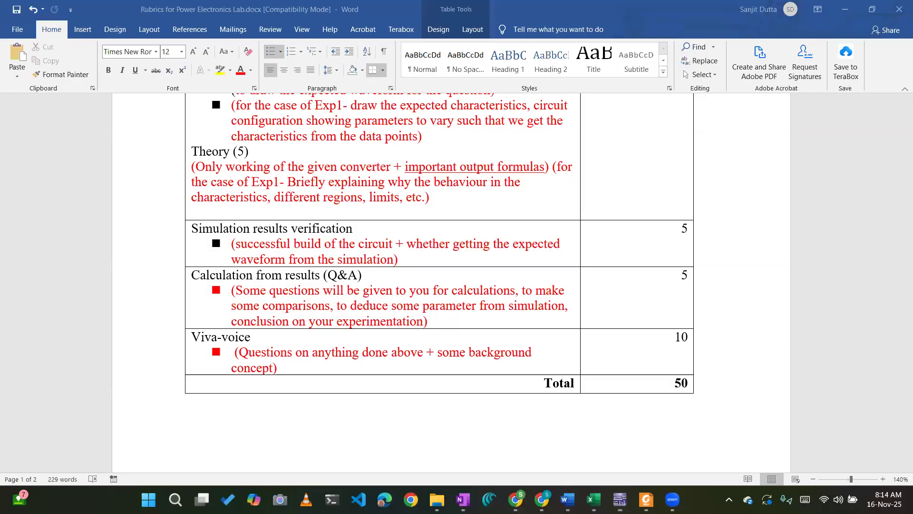
pyautogui.moveTo(540, 498)
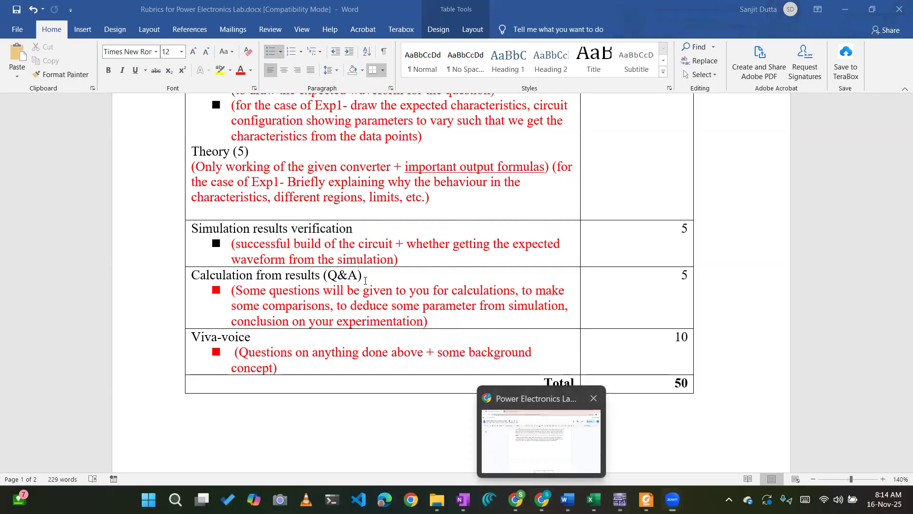
pyautogui.scroll(20, 376, 245)
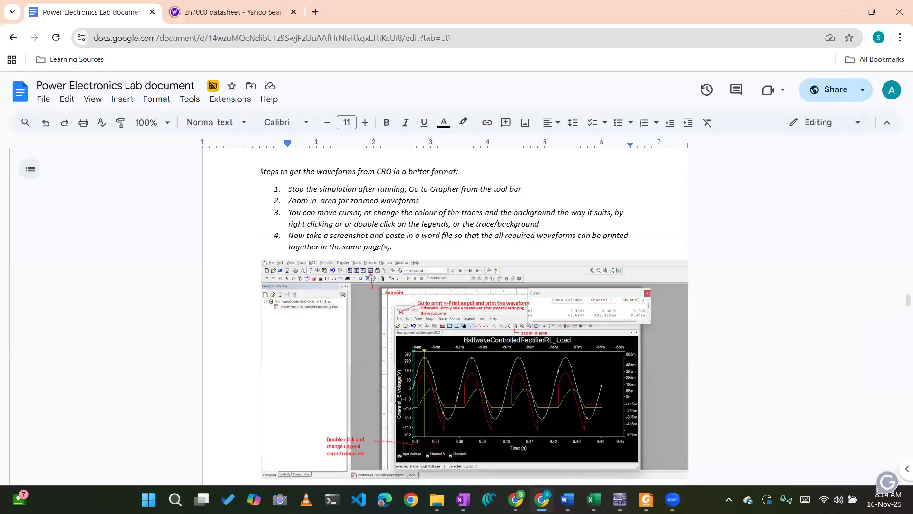
pyautogui.scroll(20, 375, 252)
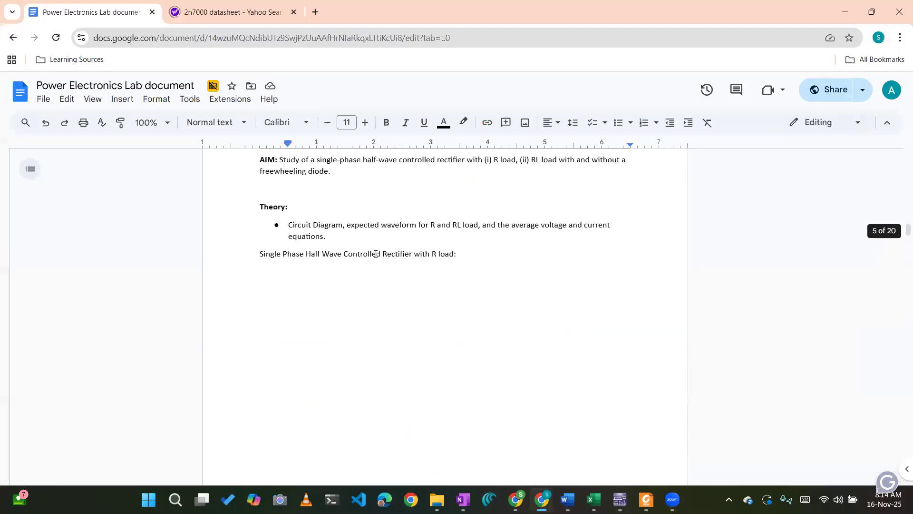
pyautogui.scroll(20, 375, 256)
pyautogui.scroll(-2, 366, 224)
pyautogui.scroll(3, 366, 224)
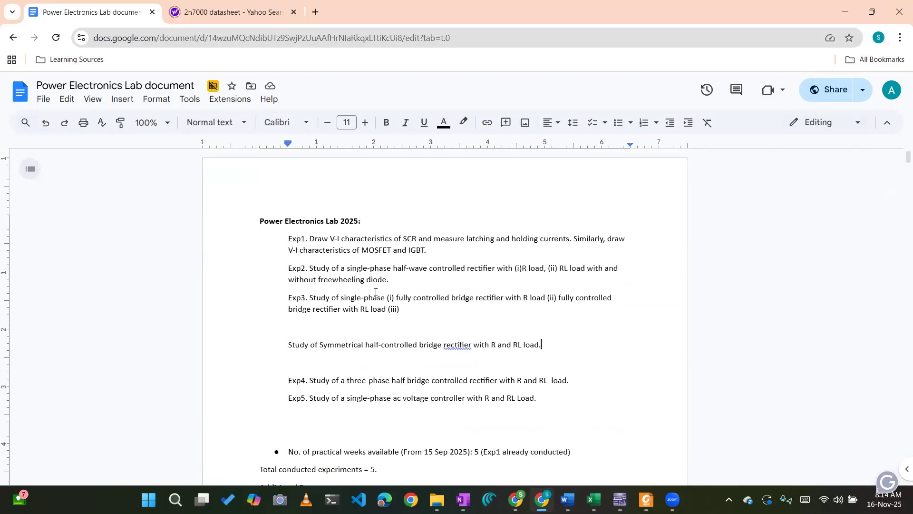
# Skim the lab document's setup and DC Sweep sections, and highlight the symmetrical half-controlled bridge rectifier entry in the experiment list.
pyautogui.scroll(-7, 375, 292)
pyautogui.scroll(1, 373, 289)
pyautogui.scroll(-3, 372, 290)
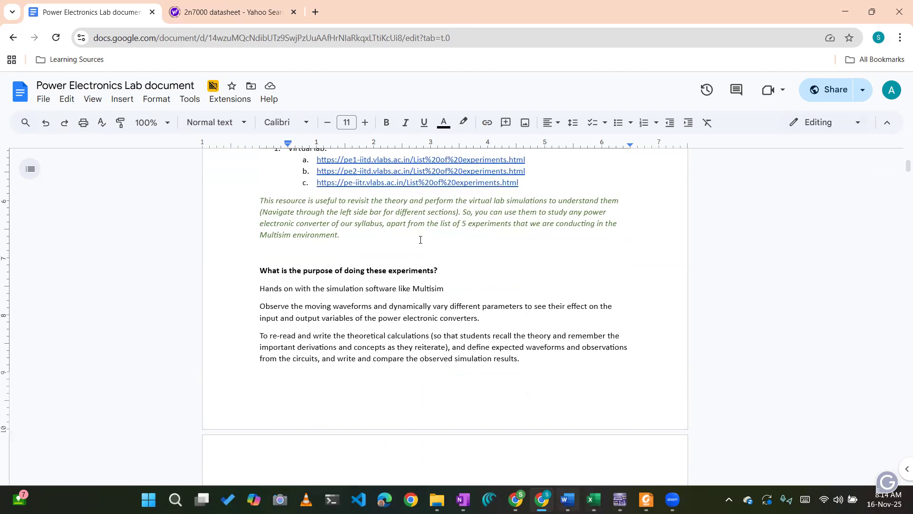
pyautogui.scroll(-10, 420, 239)
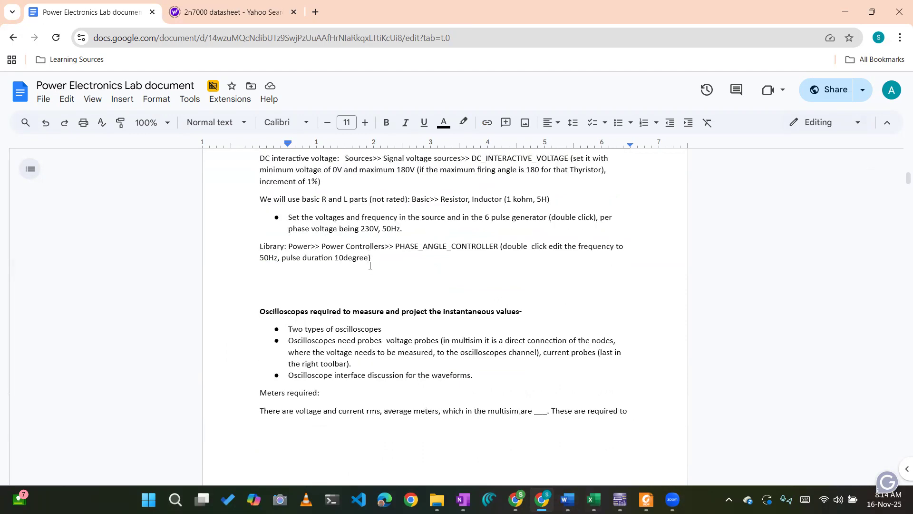
pyautogui.scroll(-15, 370, 266)
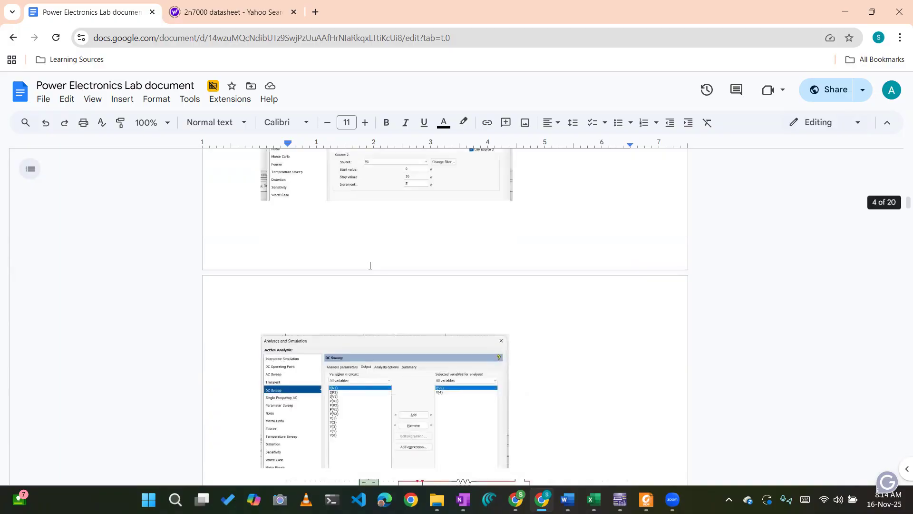
pyautogui.scroll(15, 370, 266)
pyautogui.scroll(12, 370, 265)
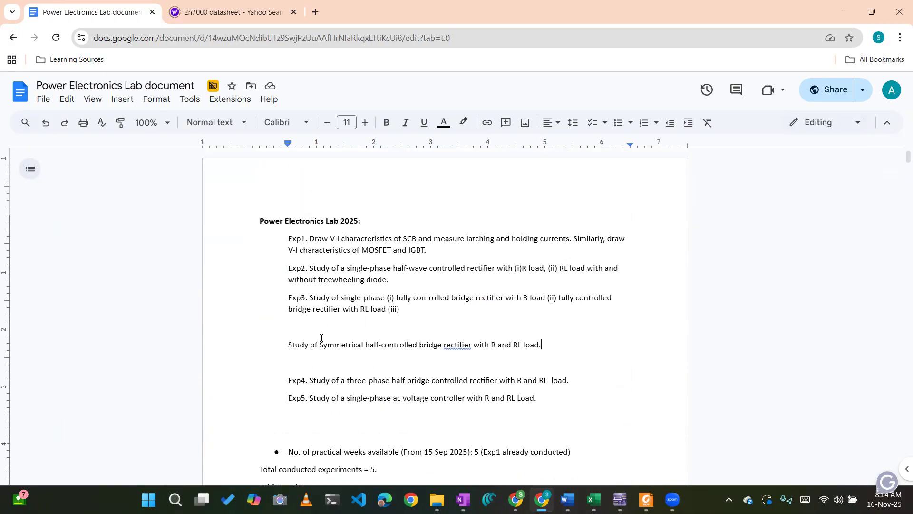
pyautogui.moveTo(320, 344); pyautogui.dragTo(529, 345)
# Switch back to Multisim, open the FullwaveControlledRectifier design, and shift the vertical gate wire beside thyristor S4 away from it.
pyautogui.click(620, 499)
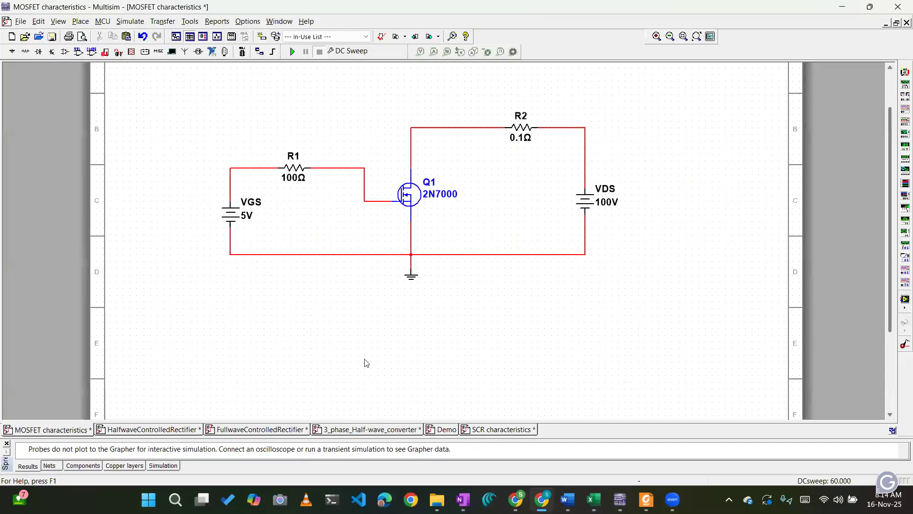
pyautogui.click(268, 430)
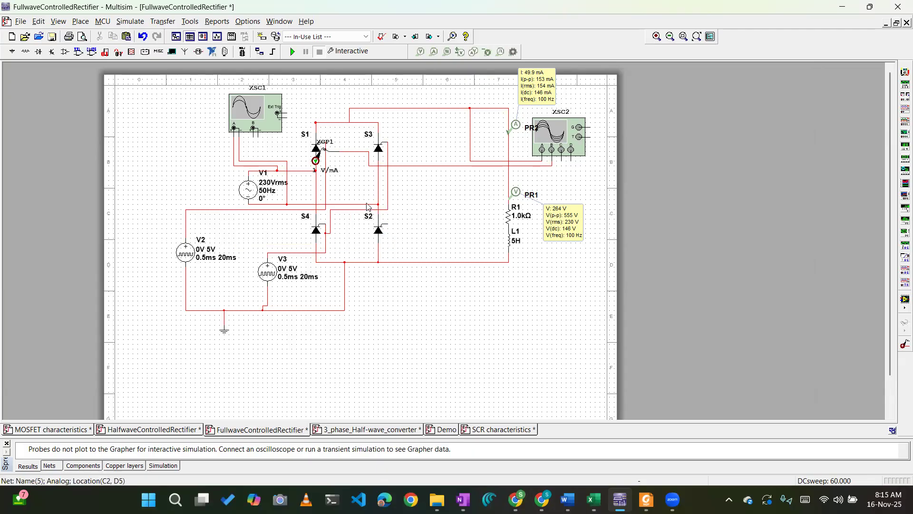
pyautogui.moveTo(327, 240)
pyautogui.mouseDown()
pyautogui.moveTo(339, 242)
pyautogui.moveTo(345, 225)
pyautogui.moveTo(344, 241)
pyautogui.mouseUp()
# Replace thyristor S4 with the ideal DIODE from the Power group's SWITCHES family, and align and rotate it 90° clockwise in the bridge leg.
pyautogui.click(318, 235)
pyautogui.rightClick(317, 234)
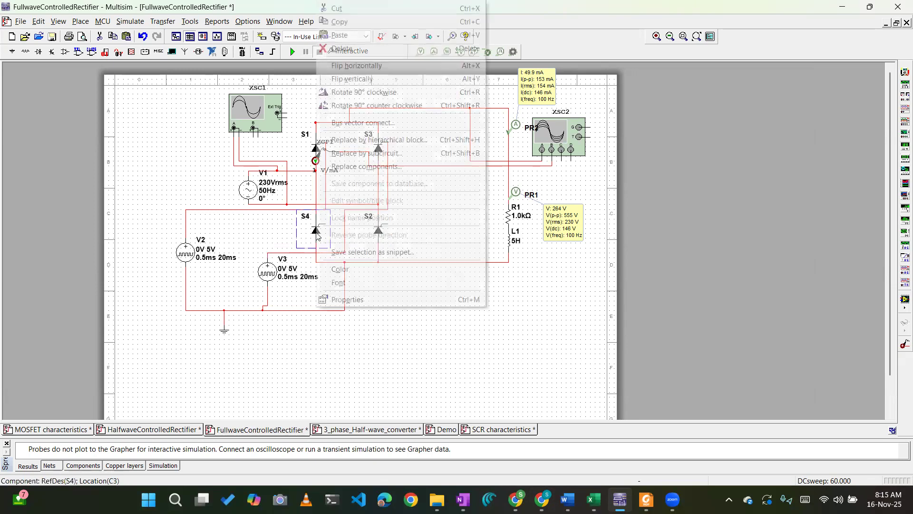
pyautogui.click(365, 166)
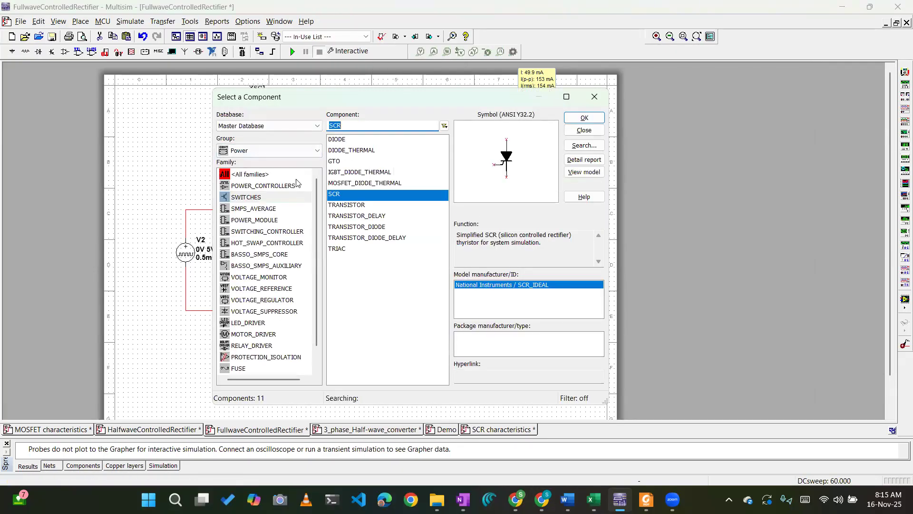
pyautogui.click(376, 140)
pyautogui.click(584, 118)
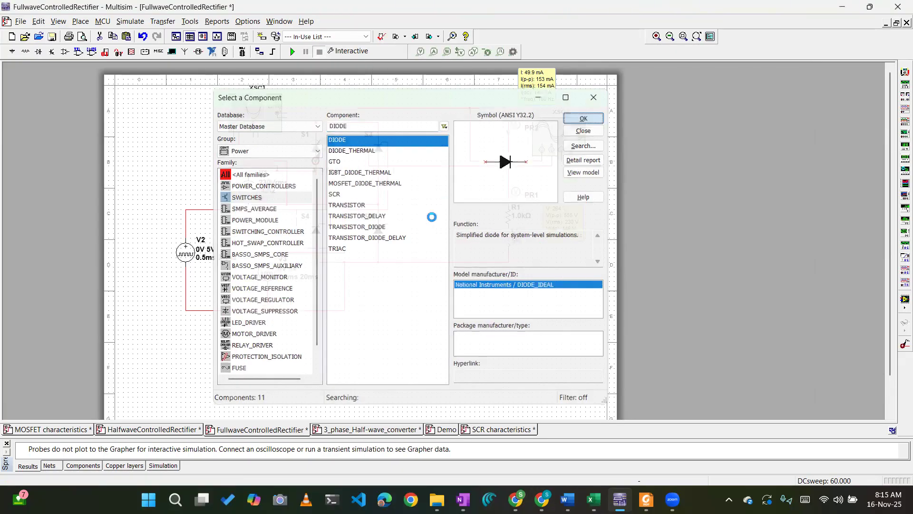
pyautogui.moveTo(318, 243); pyautogui.dragTo(313, 238)
pyautogui.hotkey('ctrl', 'r')
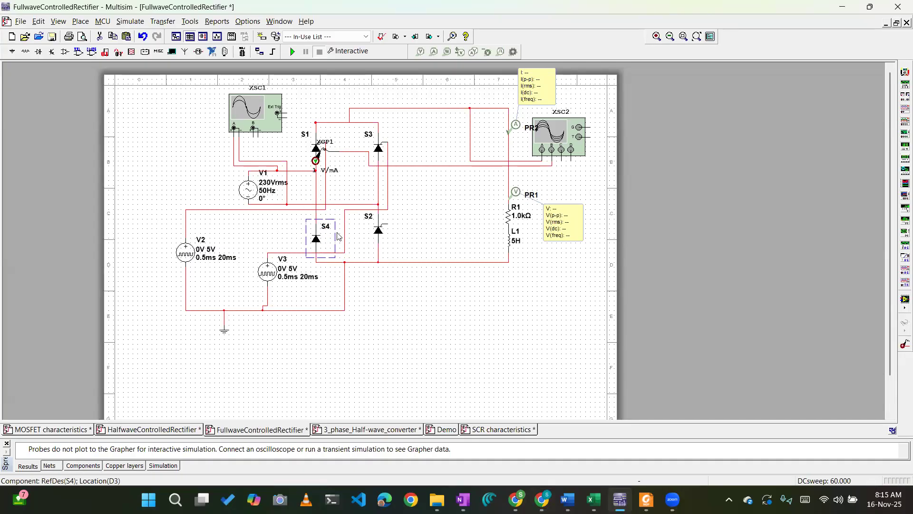
pyautogui.click(383, 147)
pyautogui.hotkey('ctrl', 'z')
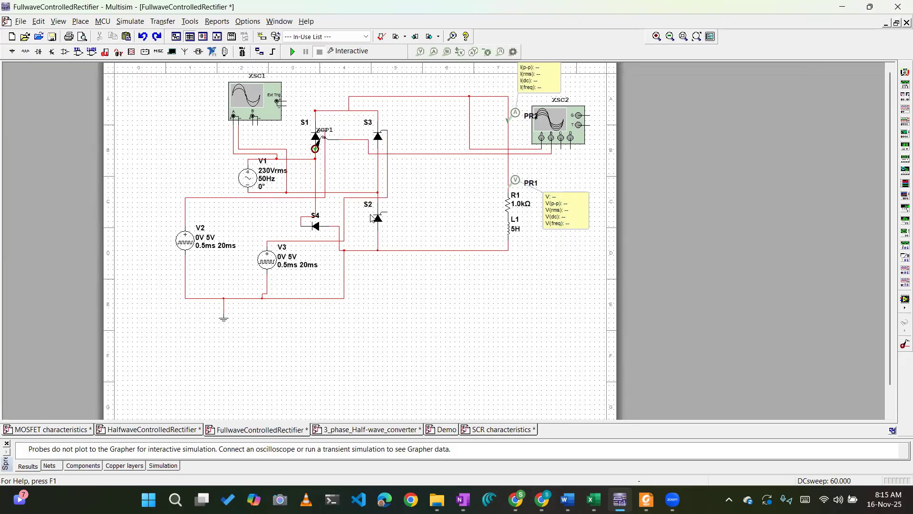
pyautogui.hotkey('ctrl', 'y')
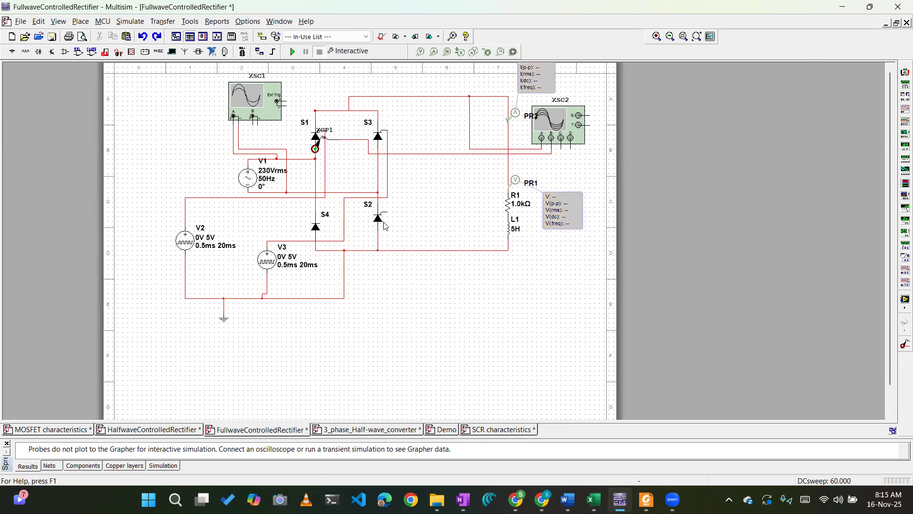
# Replace thyristor S2 with the ideal DIODE from the Power group's SWITCHES family.
pyautogui.click(379, 220)
pyautogui.rightClick(378, 220)
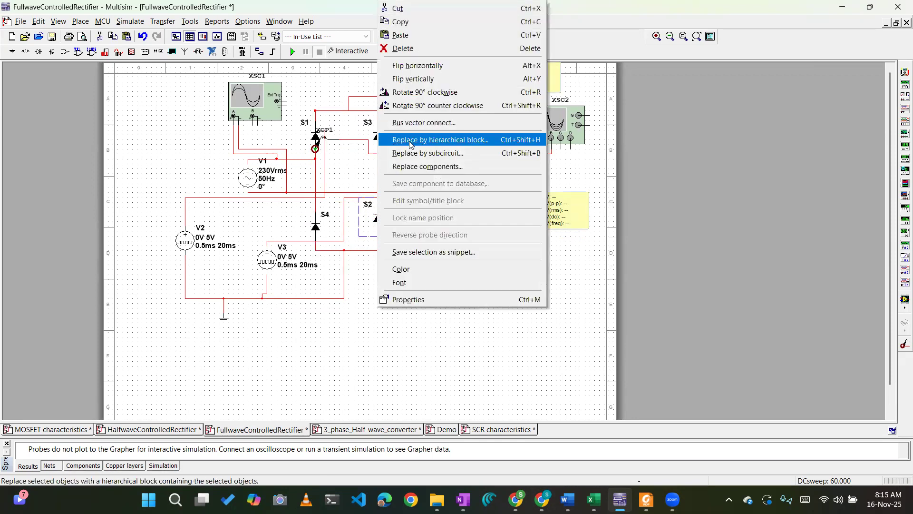
pyautogui.click(411, 166)
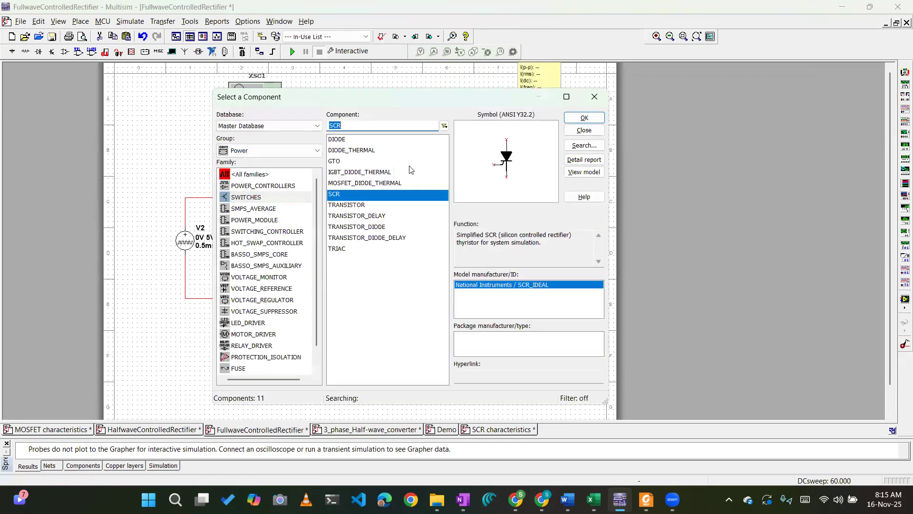
pyautogui.click(343, 139)
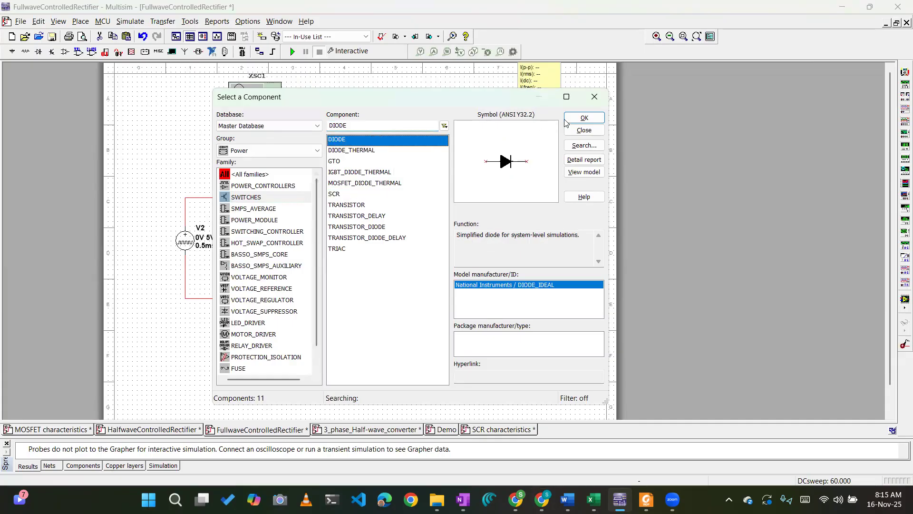
pyautogui.click(573, 119)
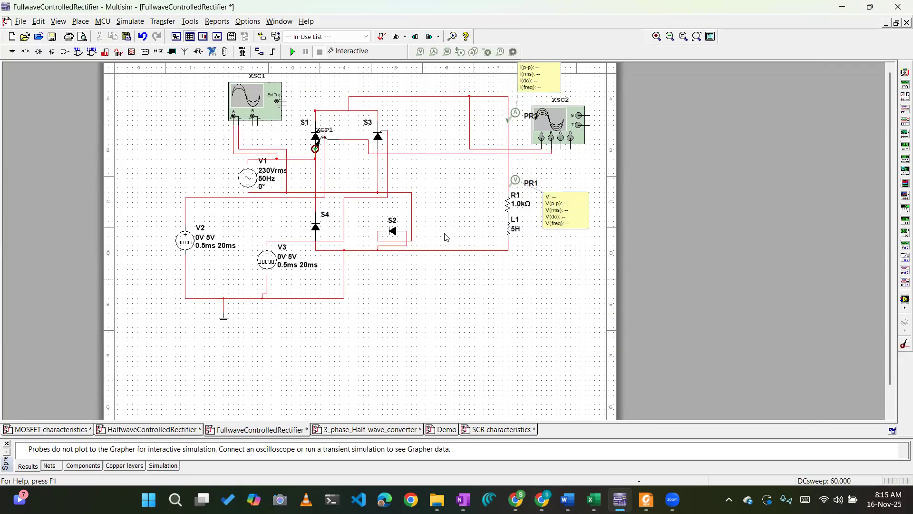
# Rotate diode S2 90° clockwise and align it vertically in the bridge leg below thyristor S3.
pyautogui.click(393, 232)
pyautogui.hotkey('ctrl', 'r')
pyautogui.click(404, 230)
pyautogui.moveTo(392, 232); pyautogui.dragTo(378, 232)
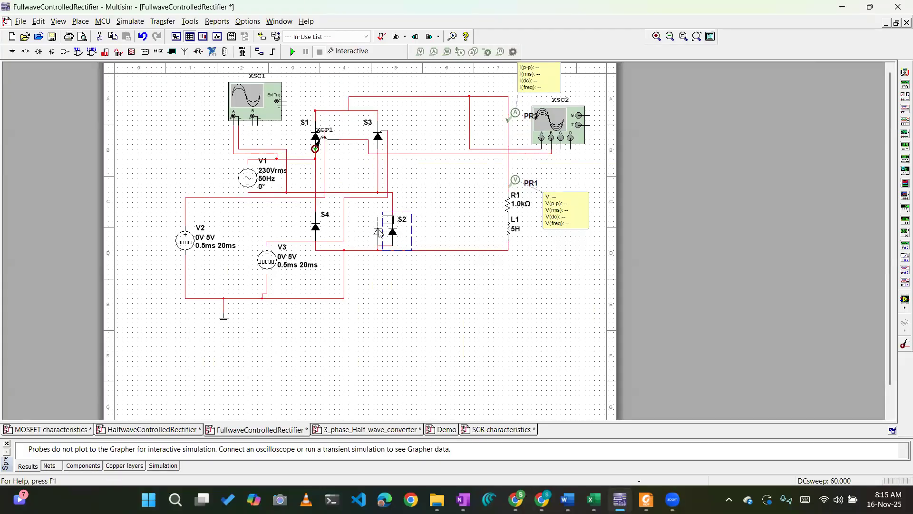
pyautogui.click(426, 228)
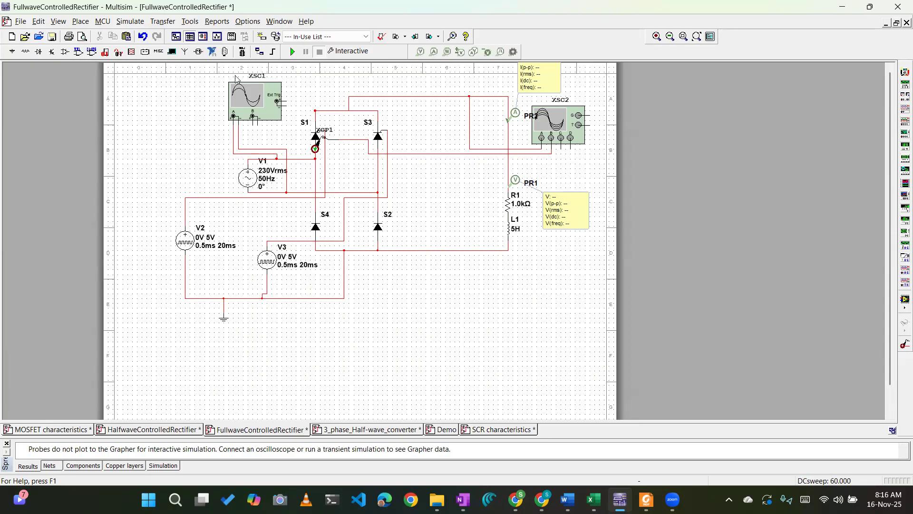
# Run the interactive simulation and open four-channel oscilloscope XSC2, placing its window beside the bridge circuit.
pyautogui.click(292, 52)
pyautogui.doubleClick(545, 119)
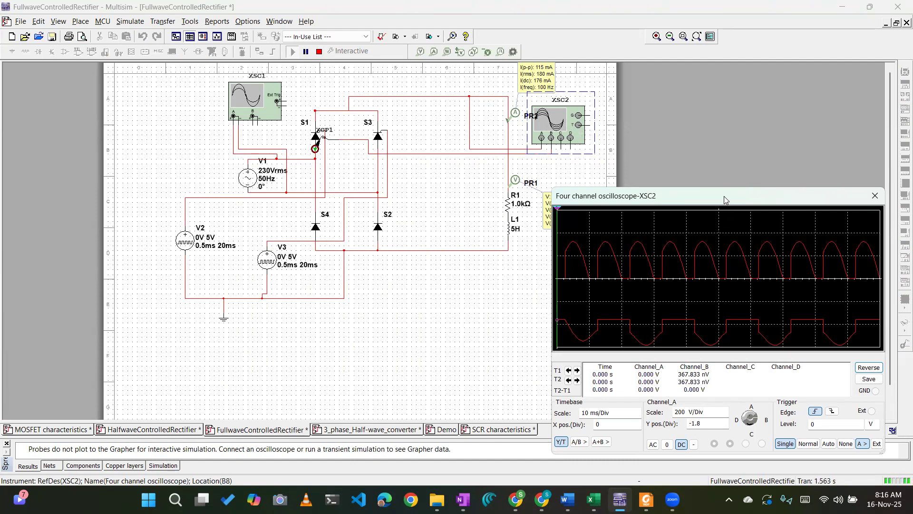
pyautogui.moveTo(725, 199); pyautogui.dragTo(610, 125)
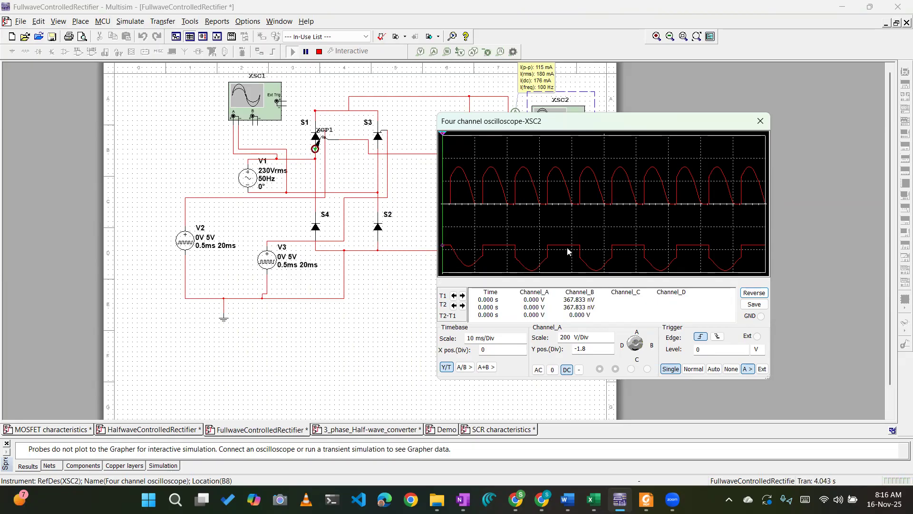
# Position the two XSC2 time cursors around the third output pulse, one just before its start and the other at its end.
pyautogui.moveTo(447, 217); pyautogui.dragTo(516, 223)
pyautogui.moveTo(446, 215); pyautogui.dragTo(548, 216)
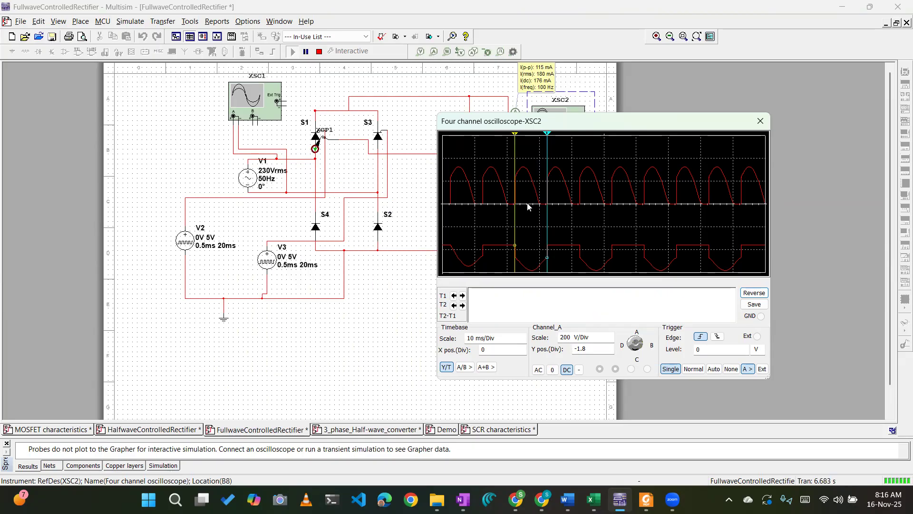
pyautogui.moveTo(546, 214)
pyautogui.mouseDown()
pyautogui.moveTo(533, 219)
pyautogui.moveTo(541, 223)
pyautogui.mouseUp()
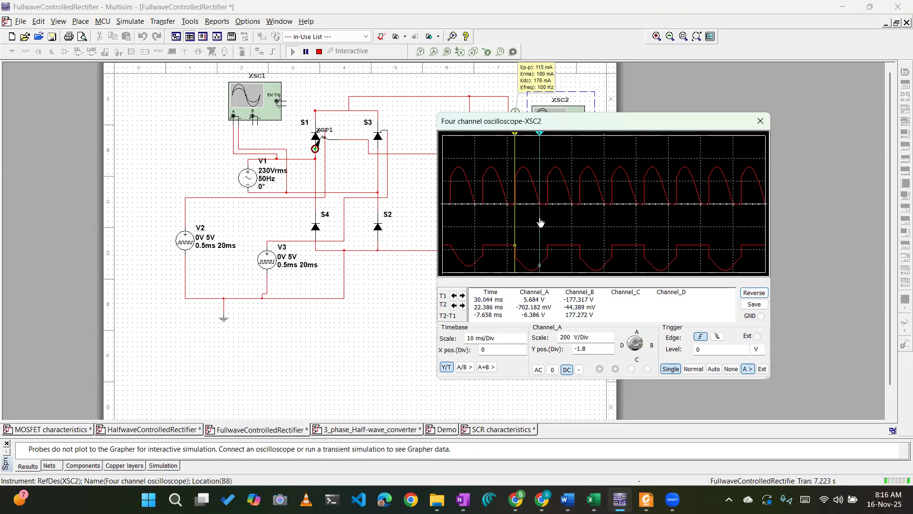